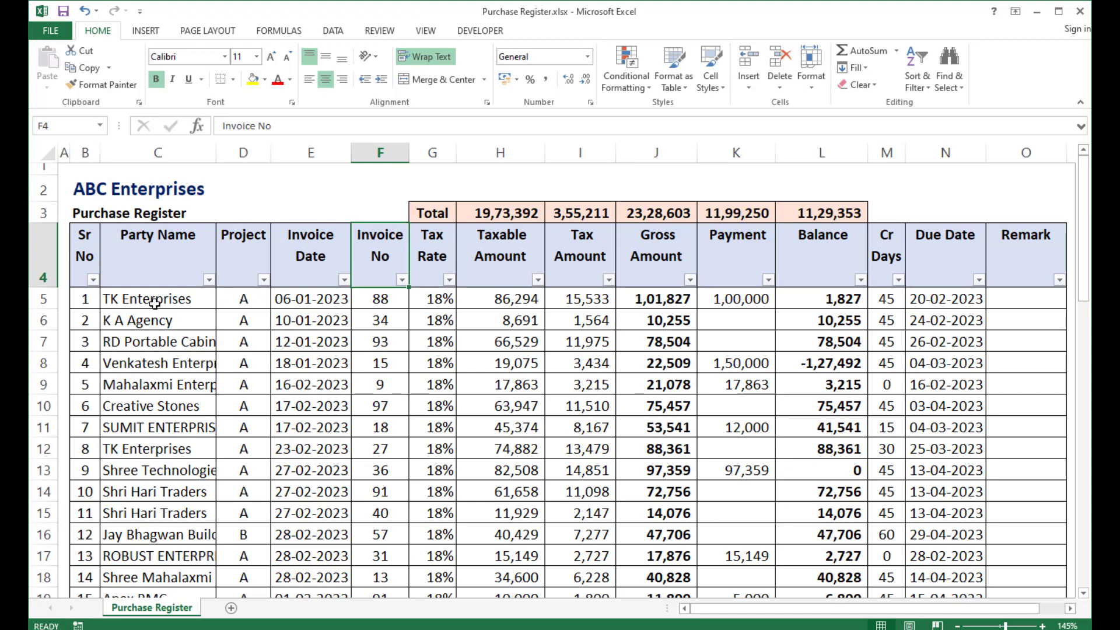
# Review the column headers of the purchase register table, including the Party Name filter list.
pyautogui.click(197, 265)
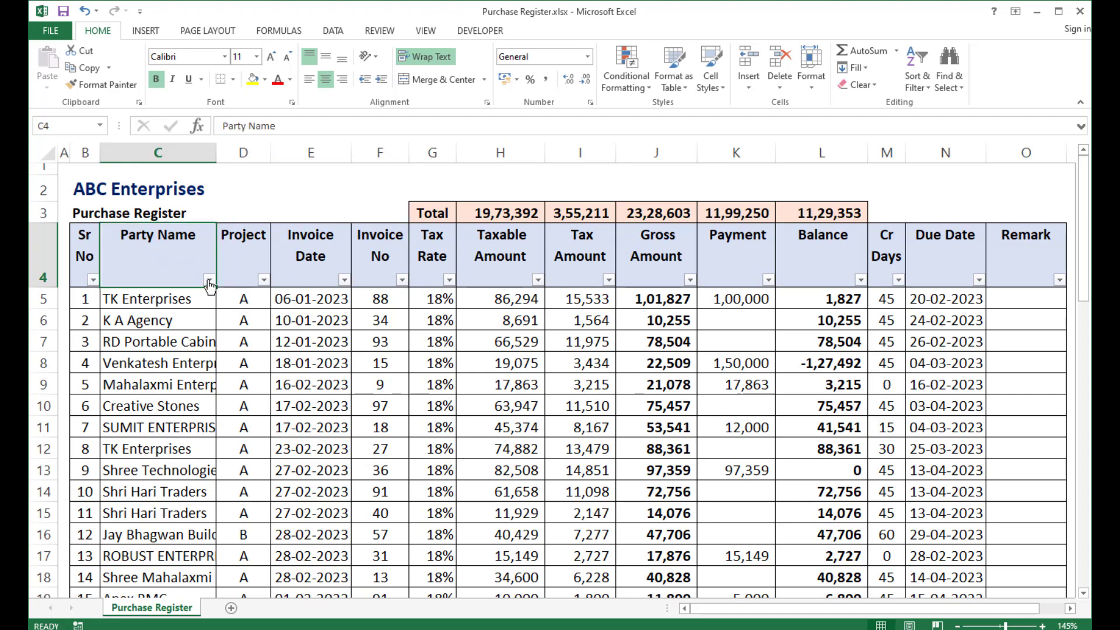
pyautogui.click(207, 280)
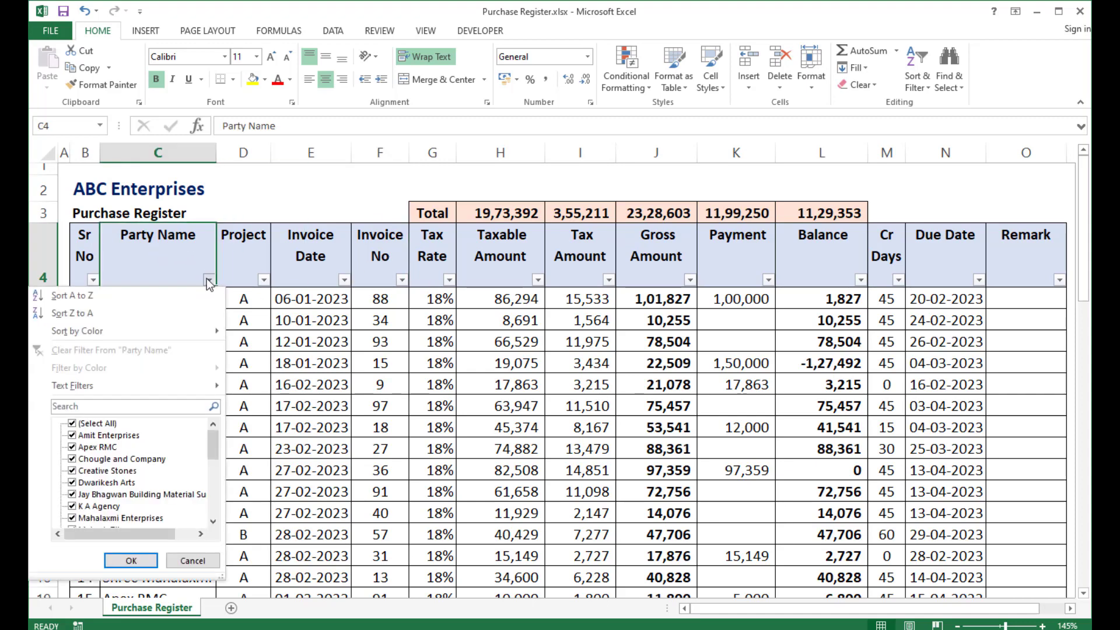
pyautogui.click(470, 264)
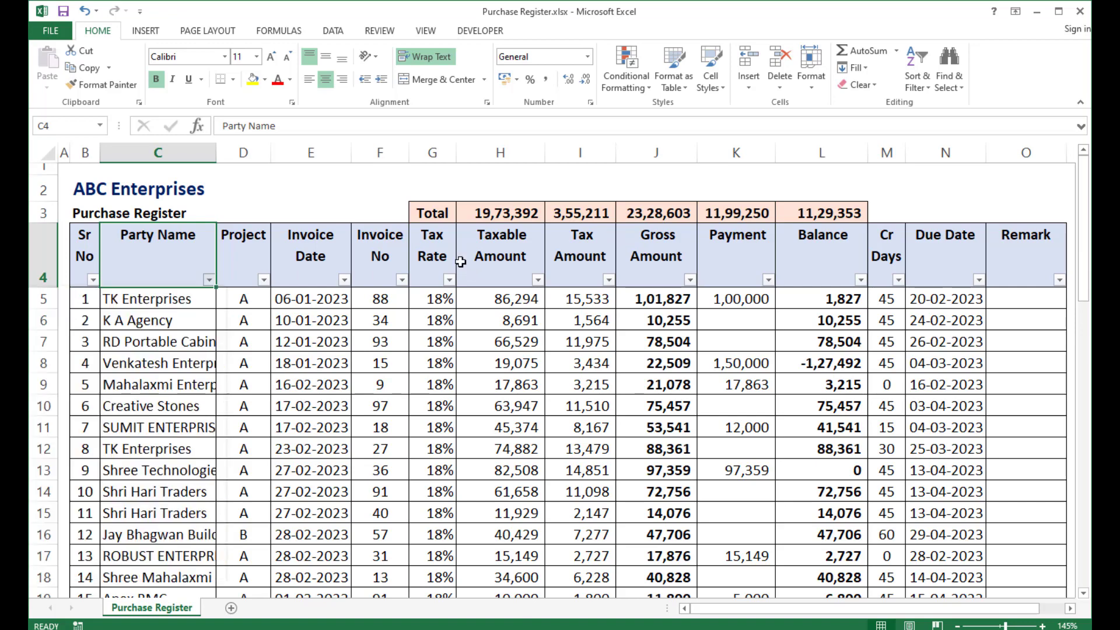
pyautogui.click(252, 262)
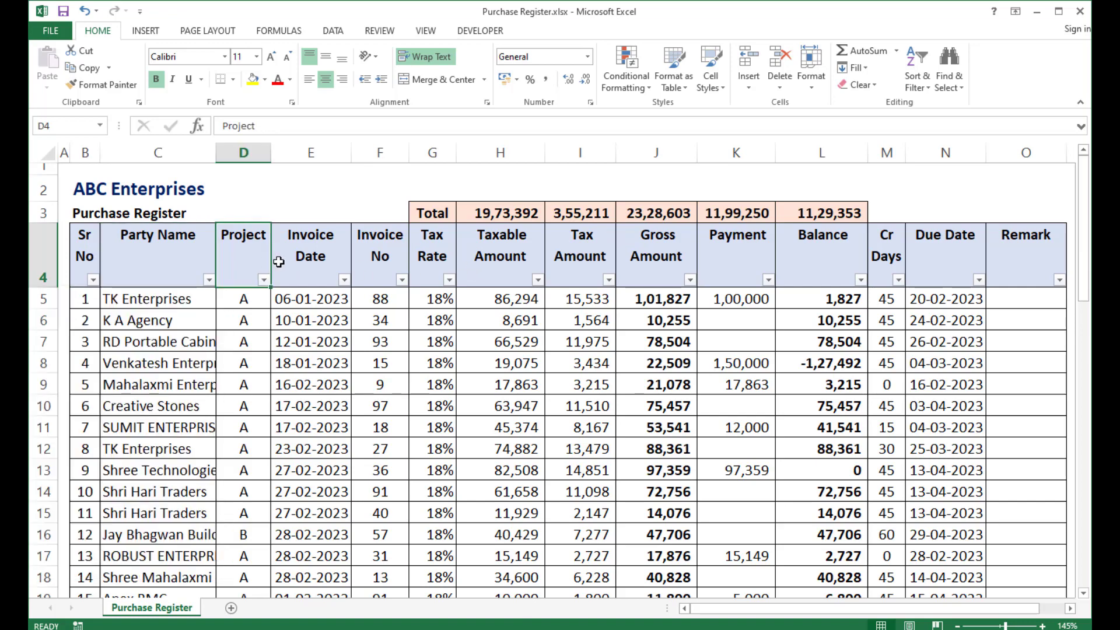
pyautogui.click(318, 253)
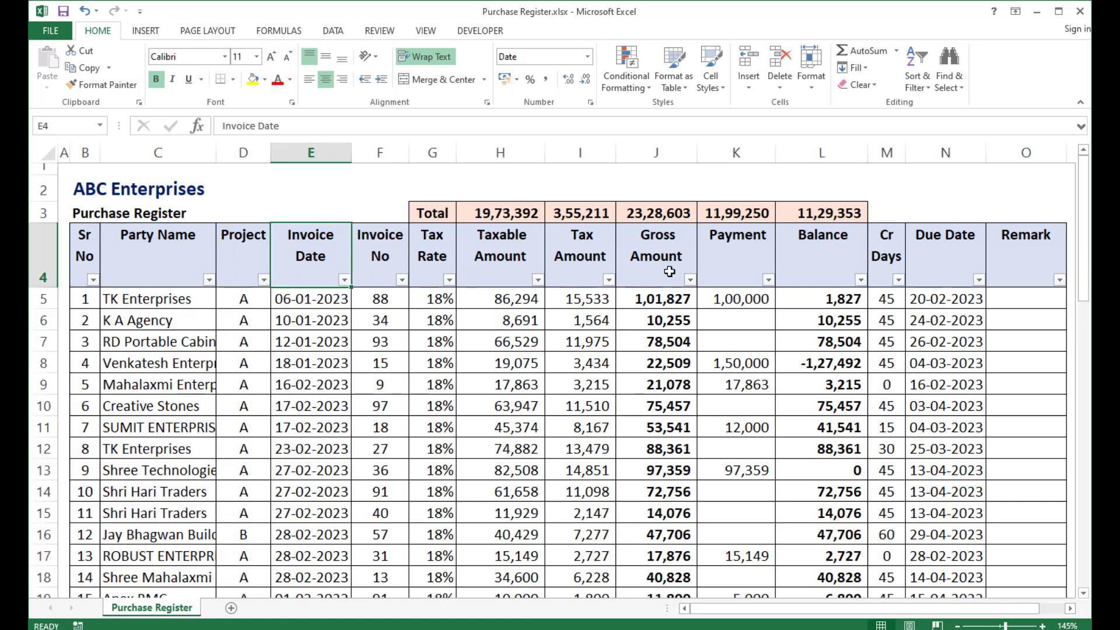
pyautogui.click(932, 267)
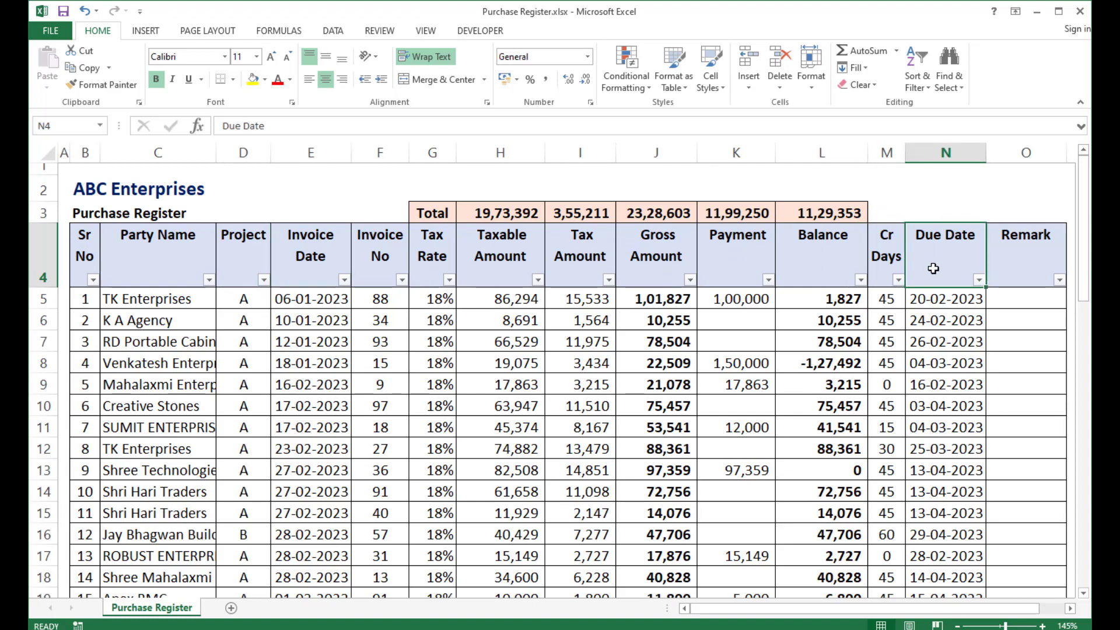
pyautogui.click(85, 255)
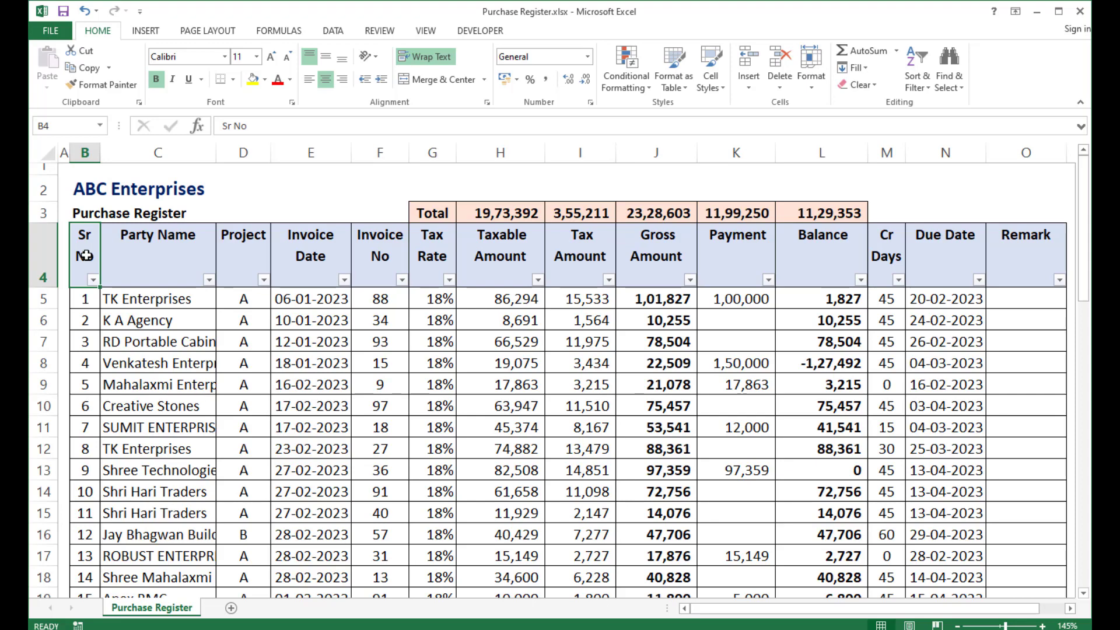
# Create a PivotTable on a new worksheet from the purchase register range B4:O46.
pyautogui.moveTo(86, 255); pyautogui.dragTo(1013, 368)
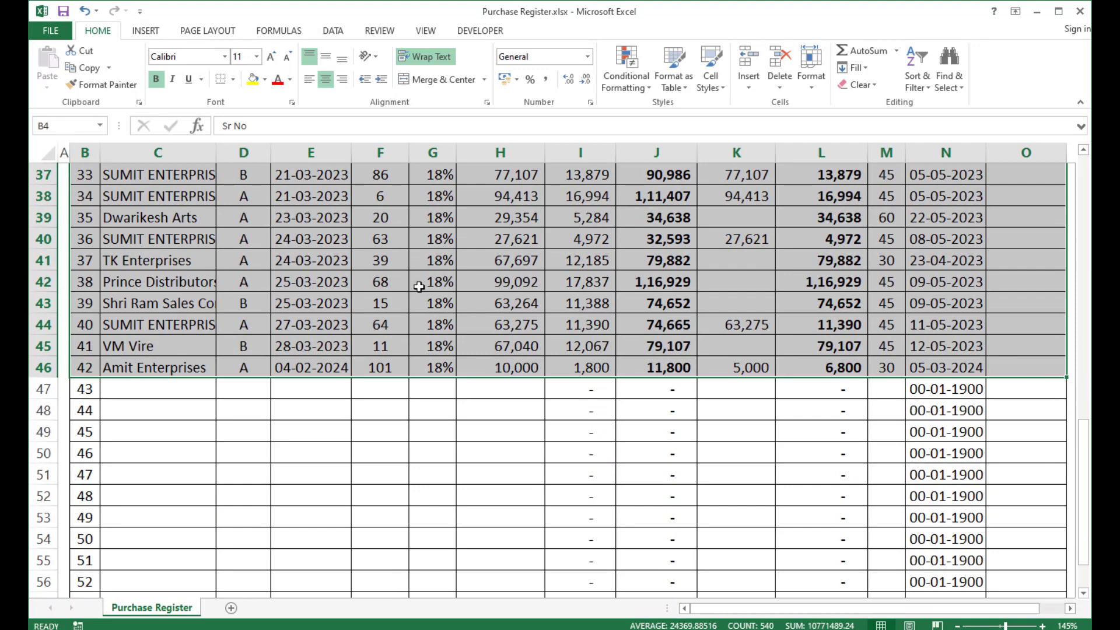
pyautogui.scroll(12, 423, 304)
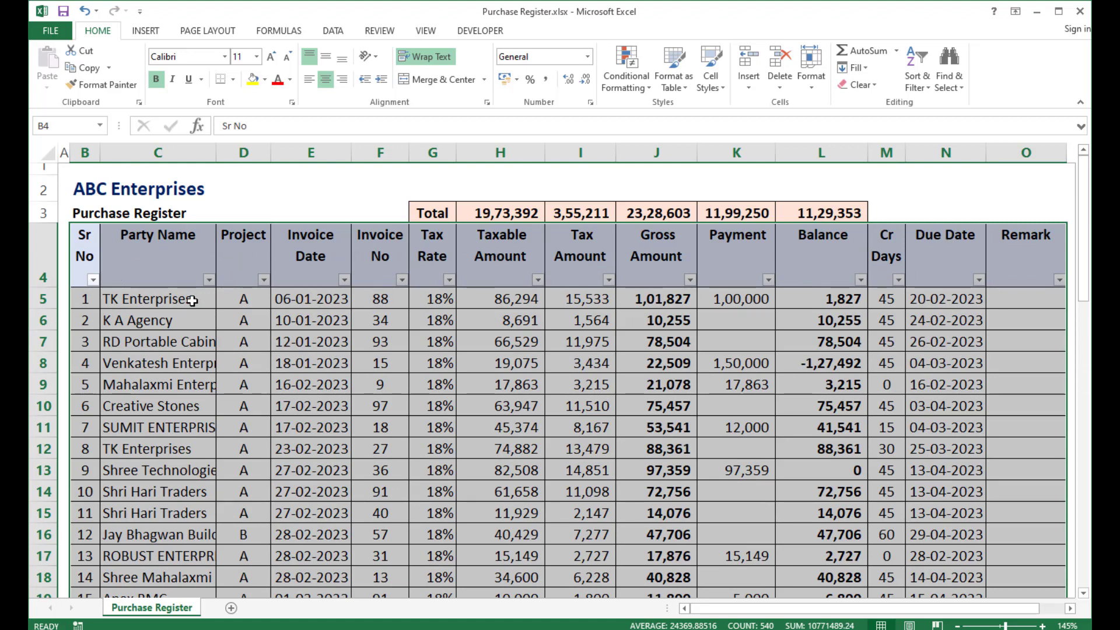
pyautogui.click(147, 32)
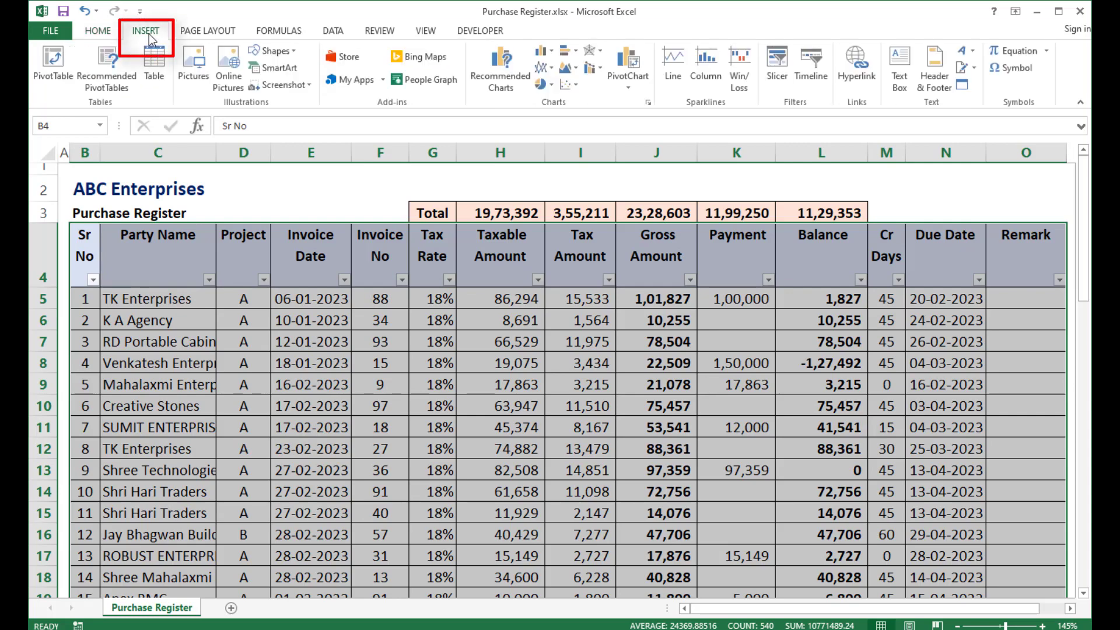
pyautogui.click(45, 82)
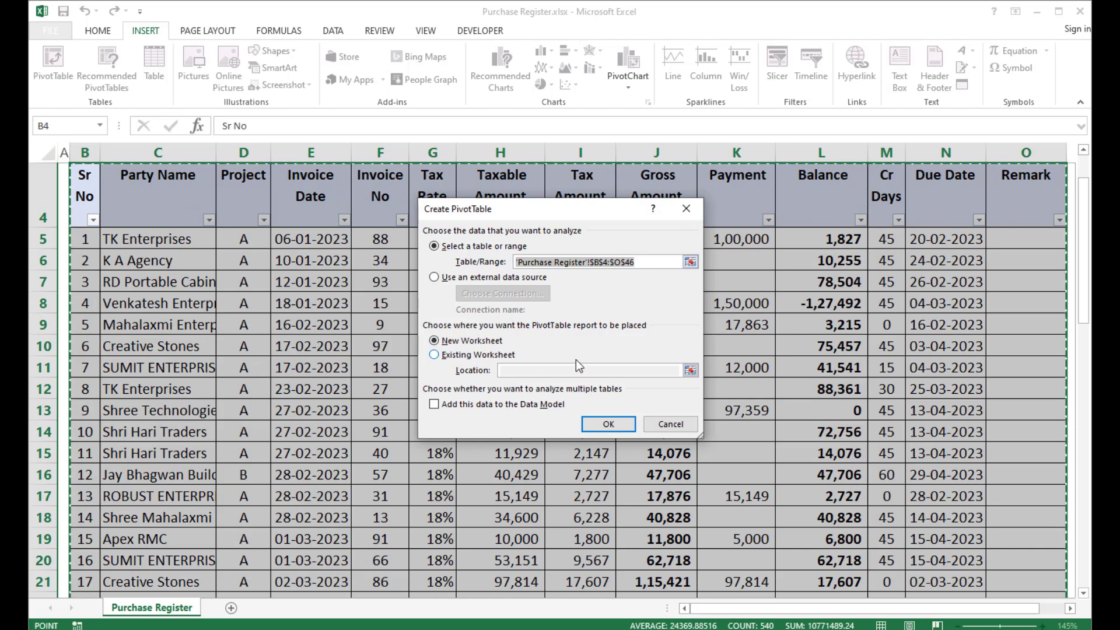
pyautogui.click(606, 426)
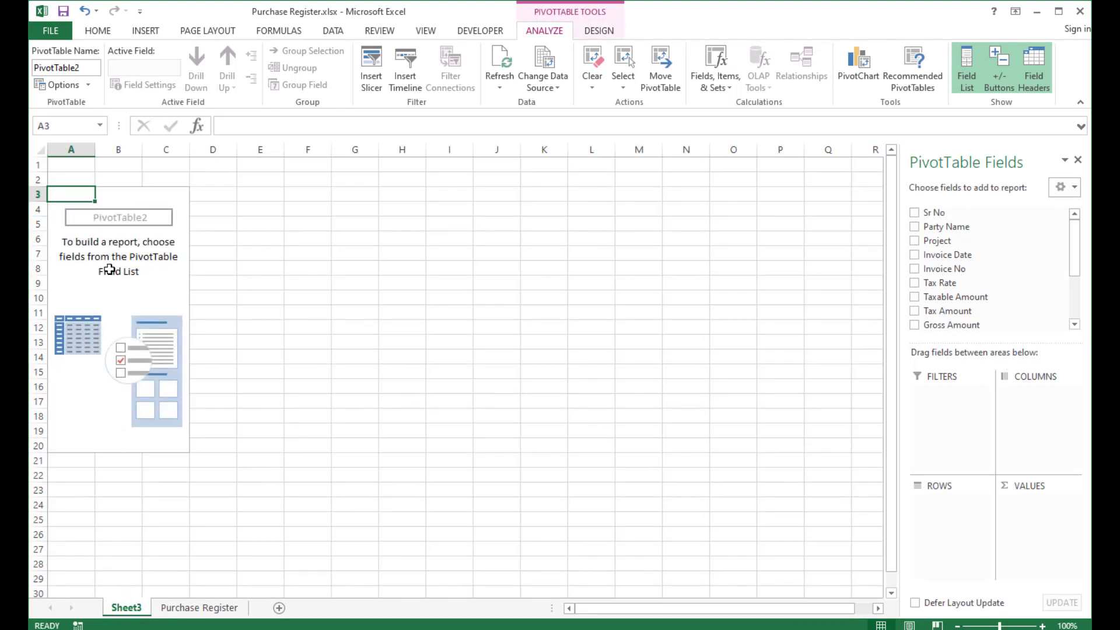
# Build the PivotTable with Project as the row field and the sum of Gross Amount as values.
pyautogui.click(135, 294)
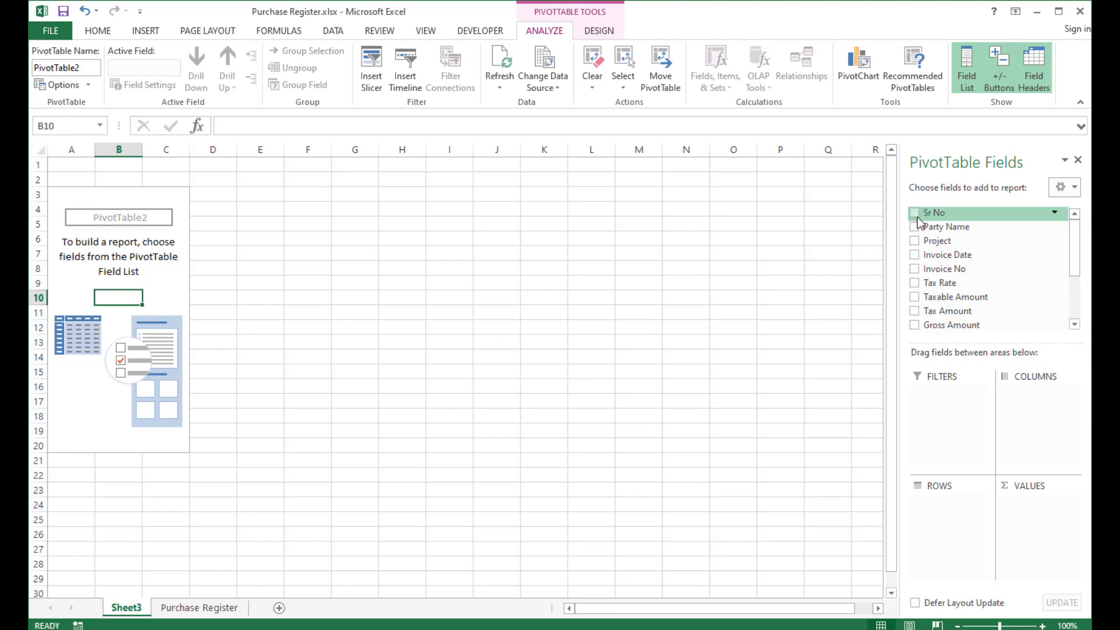
pyautogui.scroll(-3, 939, 239)
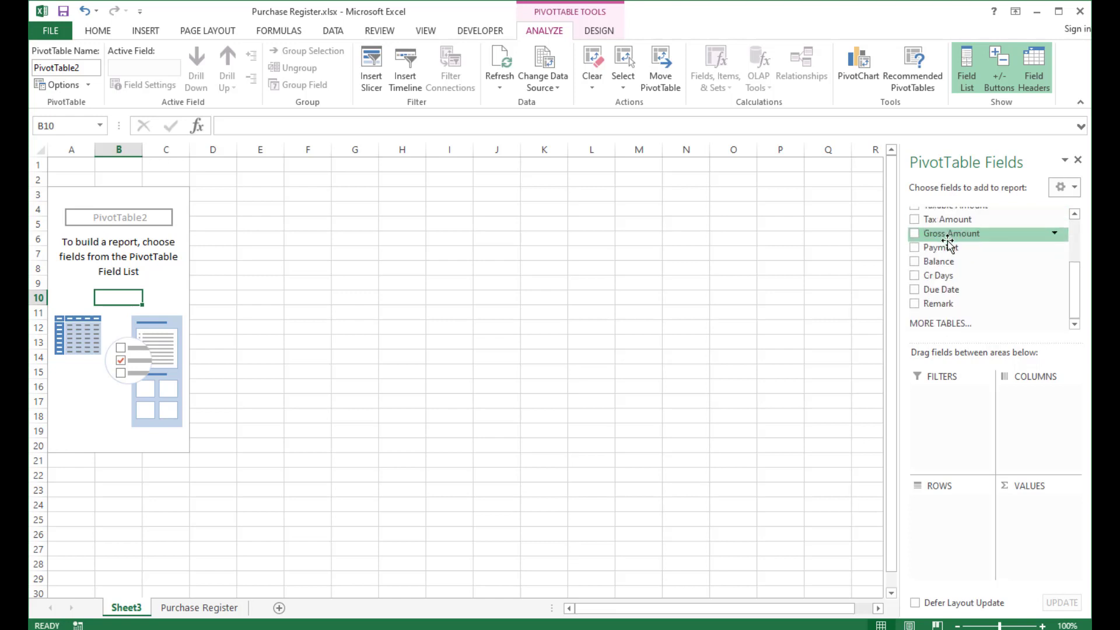
pyautogui.scroll(3, 945, 242)
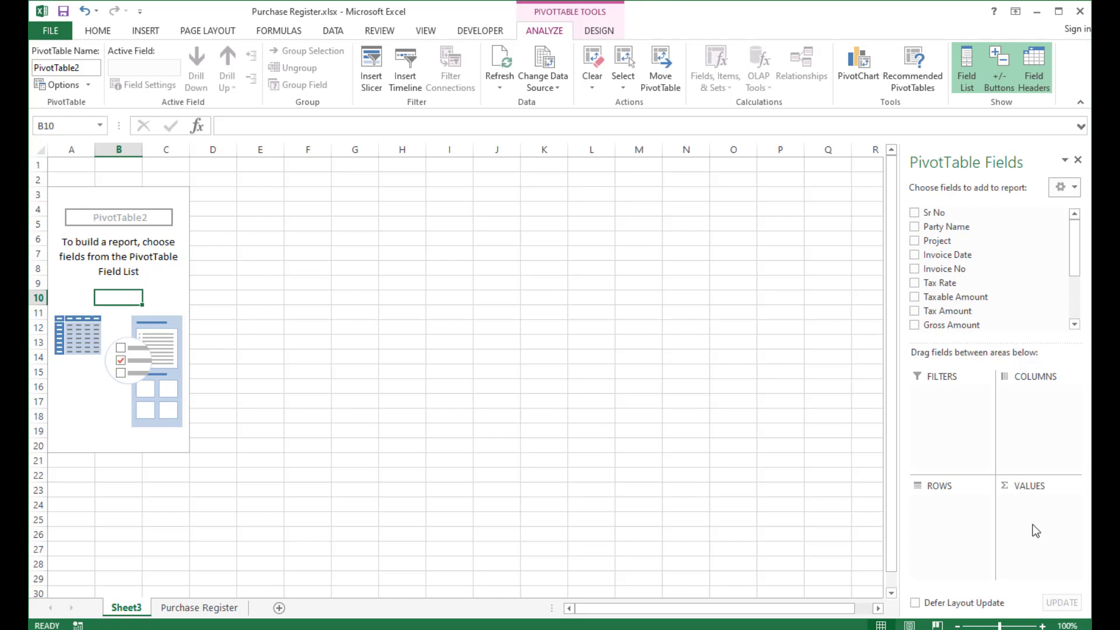
pyautogui.click(81, 313)
pyautogui.scroll(2, 87, 326)
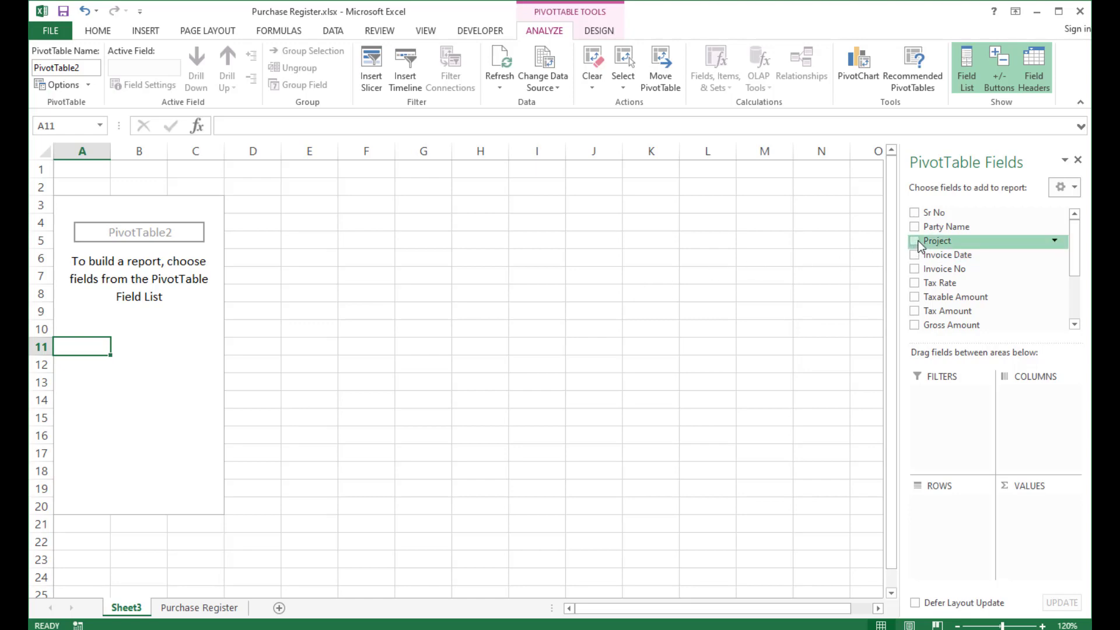
pyautogui.moveTo(922, 242); pyautogui.dragTo(941, 524)
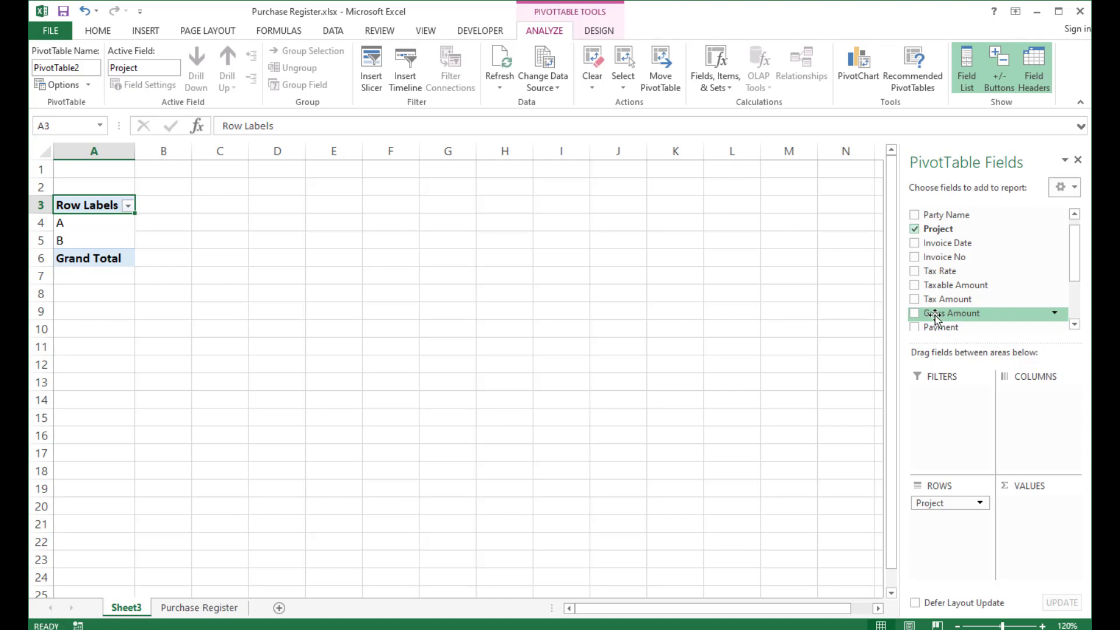
pyautogui.moveTo(935, 317); pyautogui.dragTo(1047, 538)
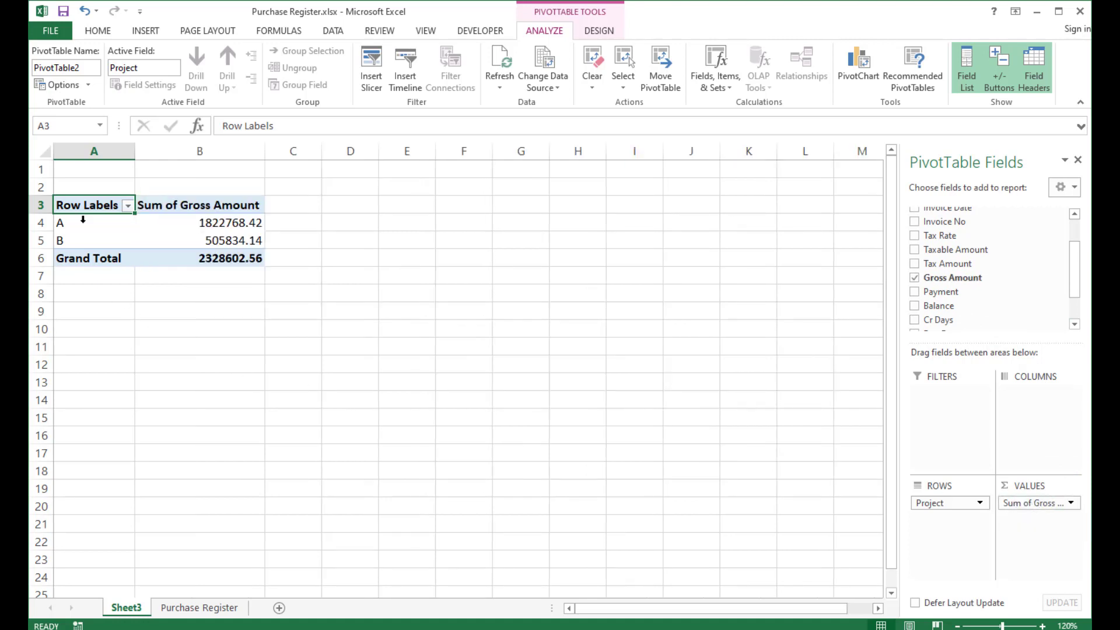
# Add Party Name as a second row field beneath Project.
pyautogui.click(235, 222)
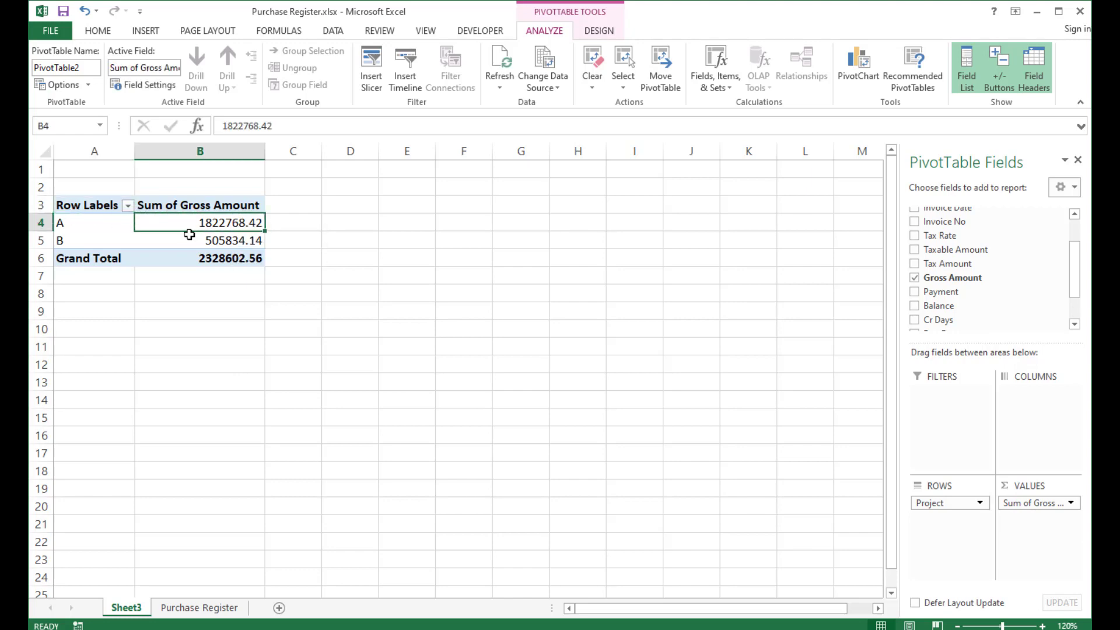
pyautogui.click(60, 241)
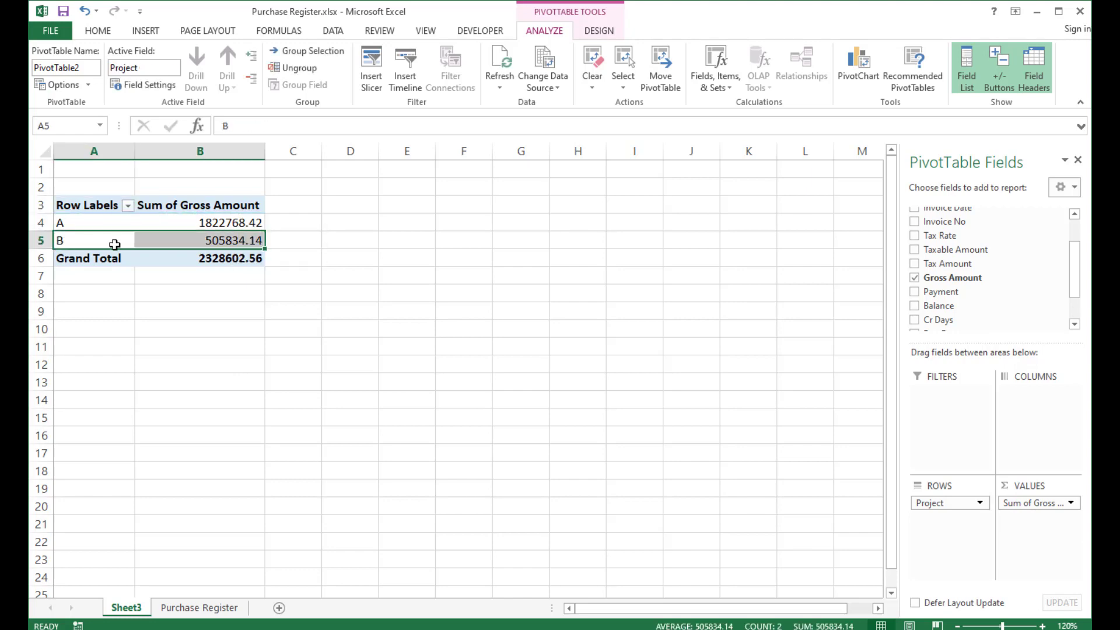
pyautogui.click(216, 259)
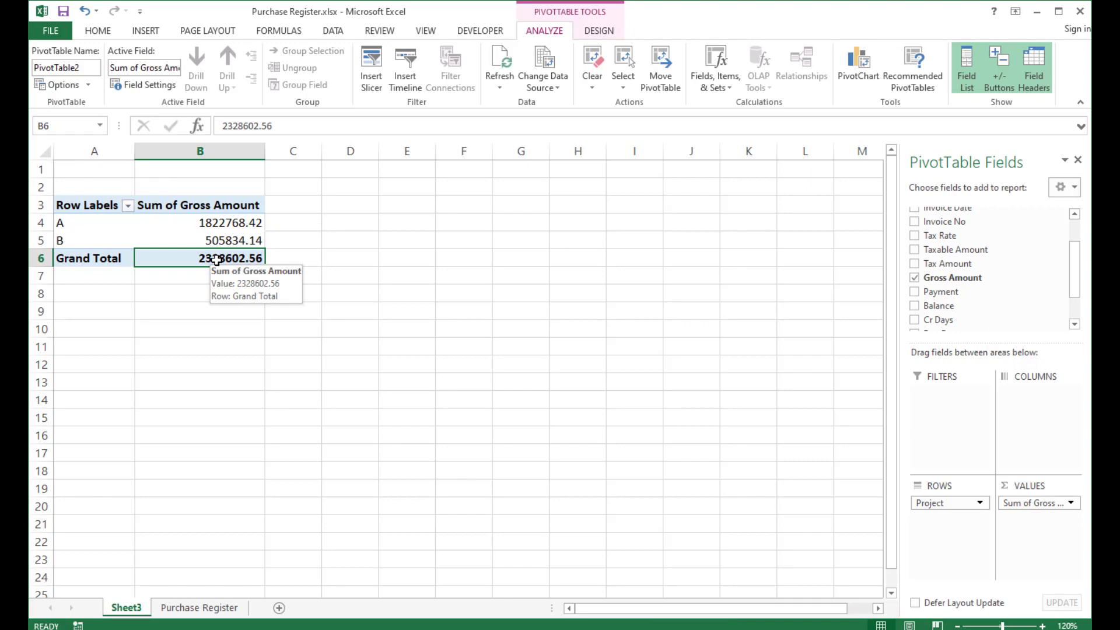
pyautogui.click(213, 223)
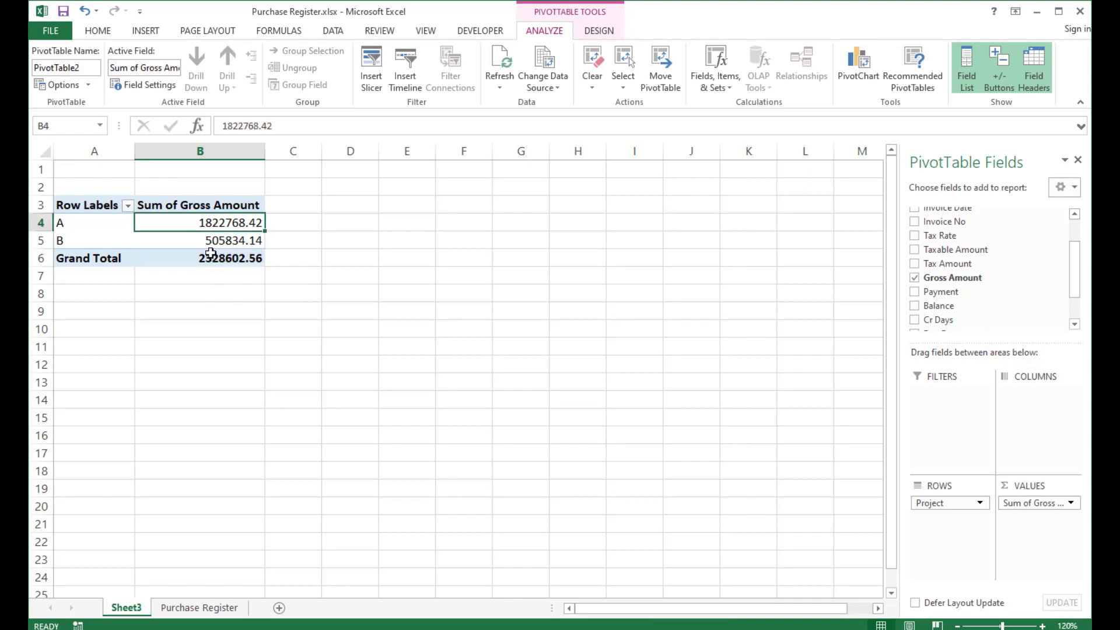
pyautogui.moveTo(210, 255)
pyautogui.moveTo(1075, 280); pyautogui.dragTo(1077, 252)
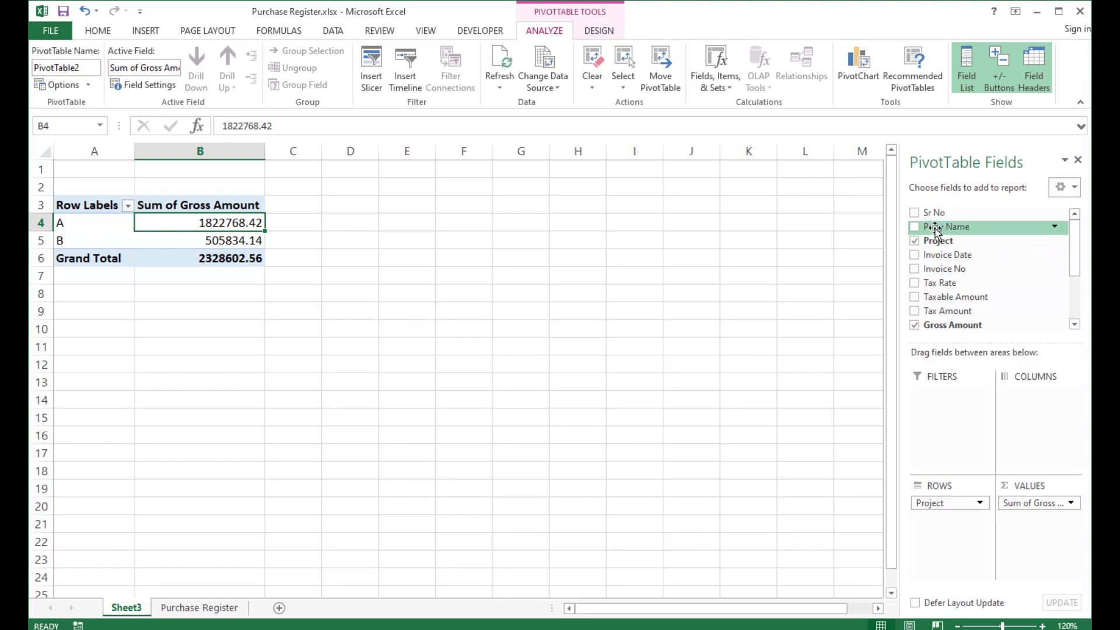
pyautogui.moveTo(935, 229); pyautogui.dragTo(957, 540)
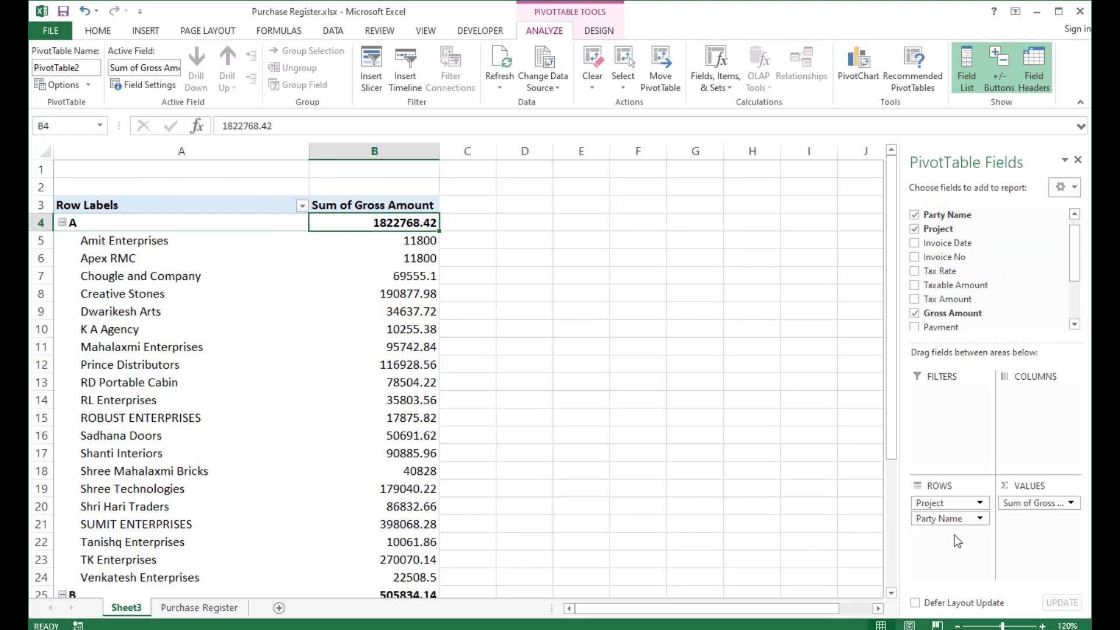
# Examine the gross amount totals for each party under project A.
pyautogui.click(108, 243)
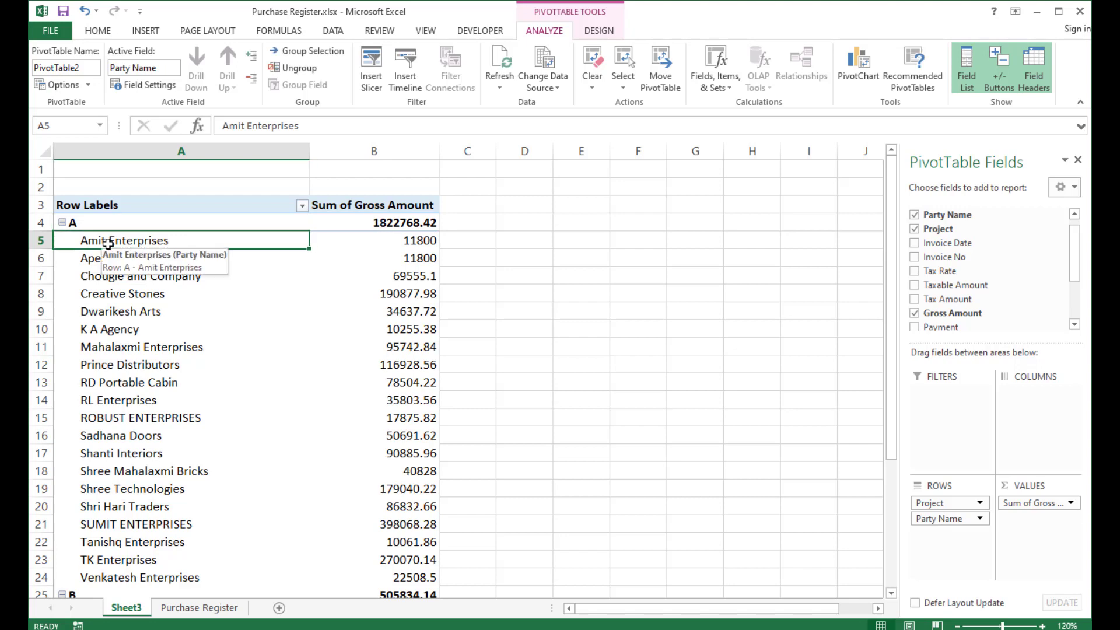
pyautogui.click(408, 242)
pyautogui.click(113, 260)
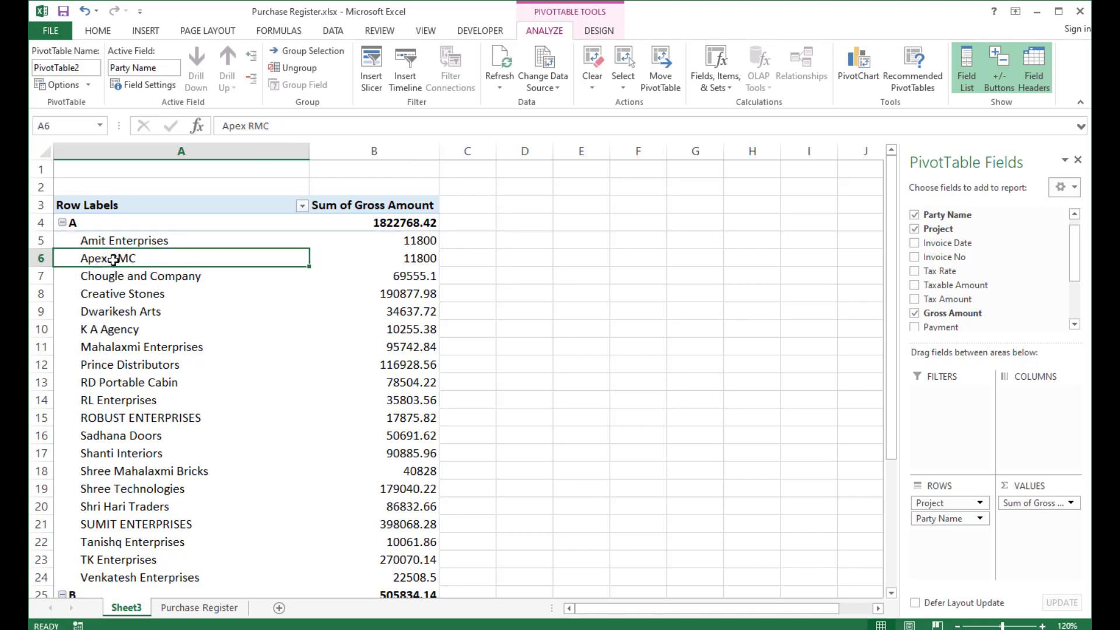
pyautogui.click(420, 258)
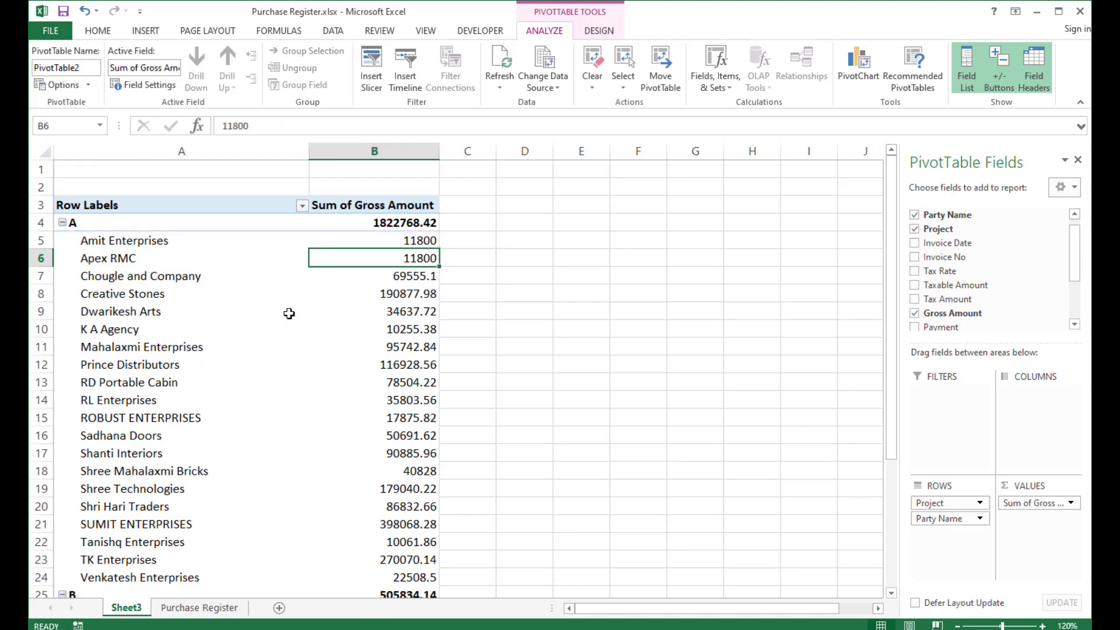
pyautogui.click(110, 281)
pyautogui.moveTo(120, 436); pyautogui.dragTo(120, 490)
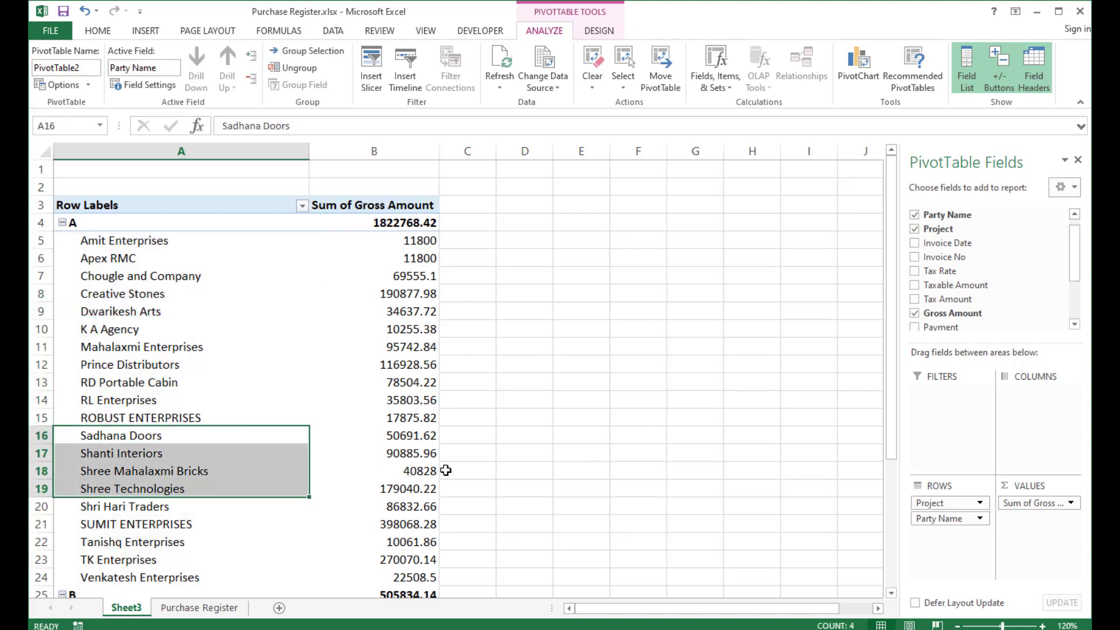
pyautogui.click(397, 364)
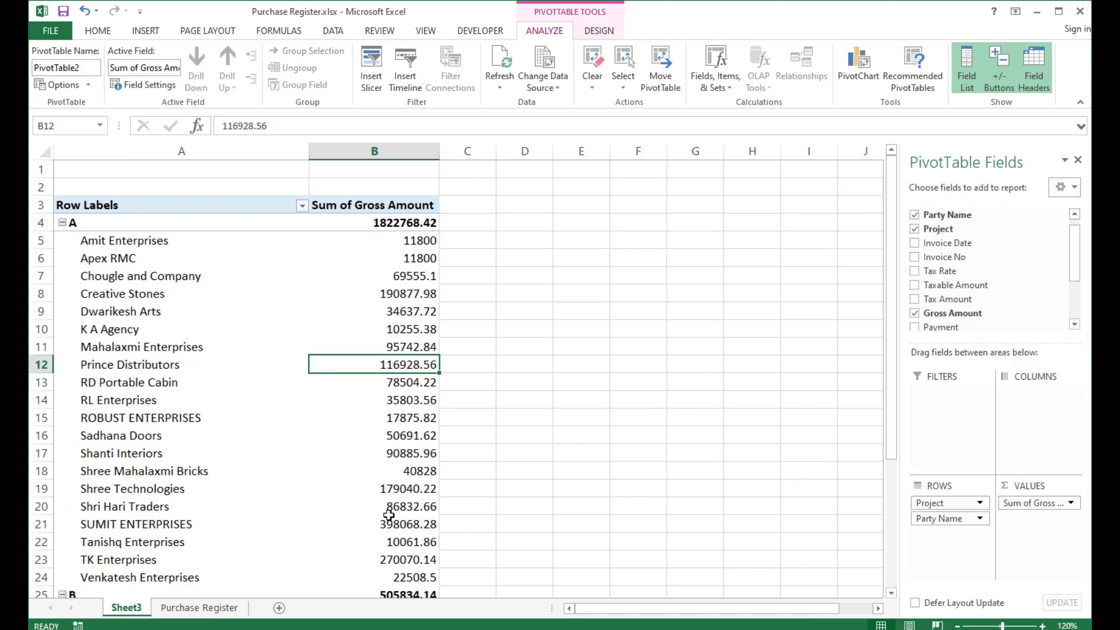
# Change the Gross Amount value field to summarize by Count.
pyautogui.click(1036, 505)
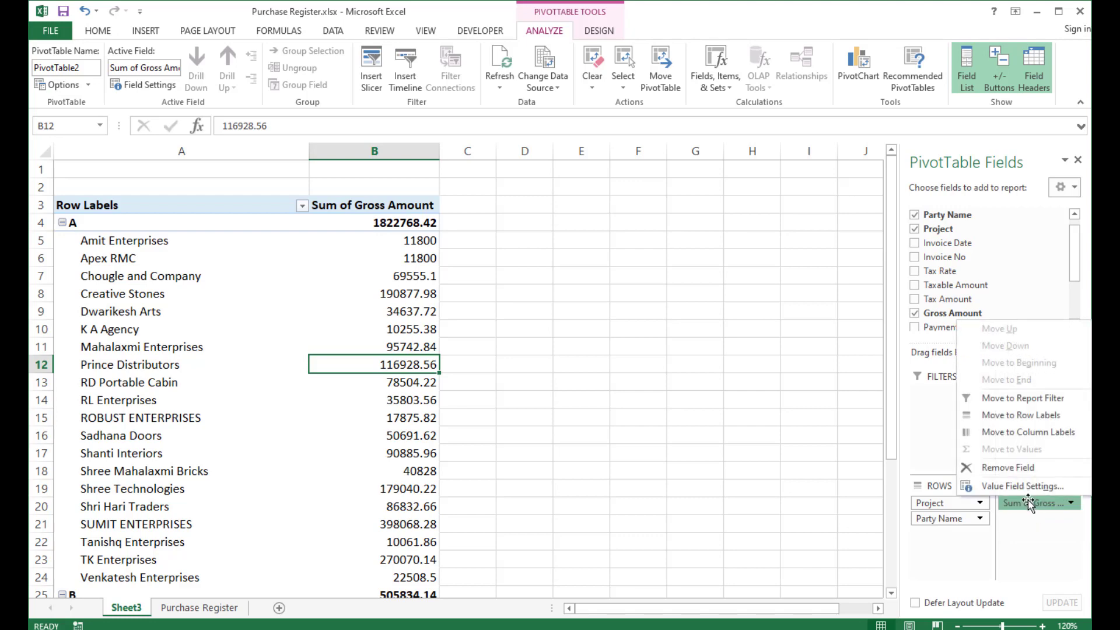
pyautogui.click(1026, 491)
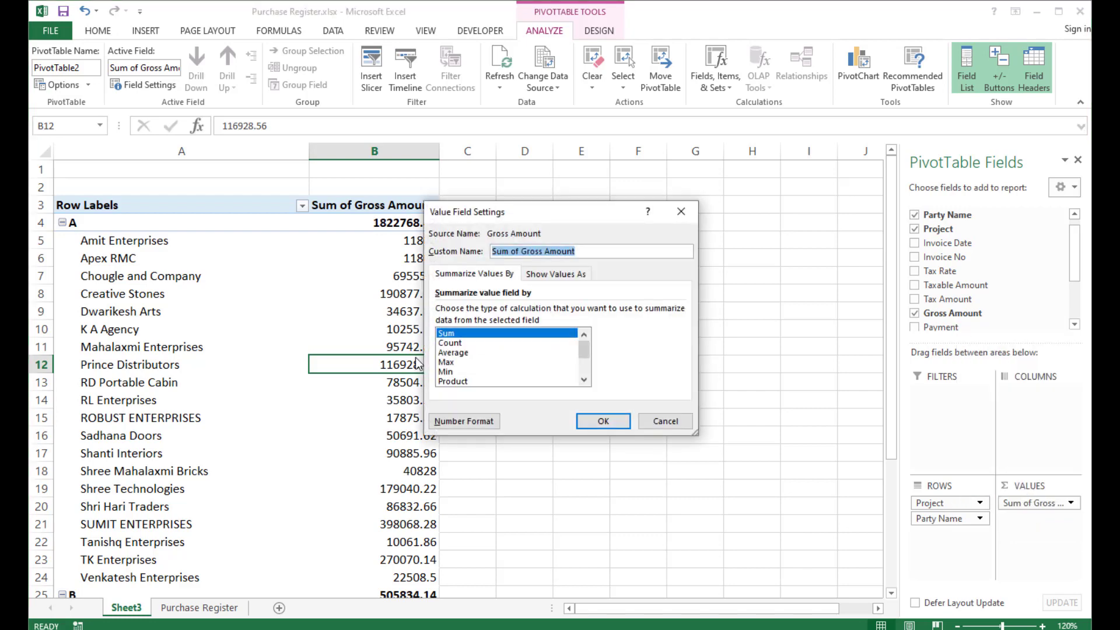
pyautogui.click(449, 342)
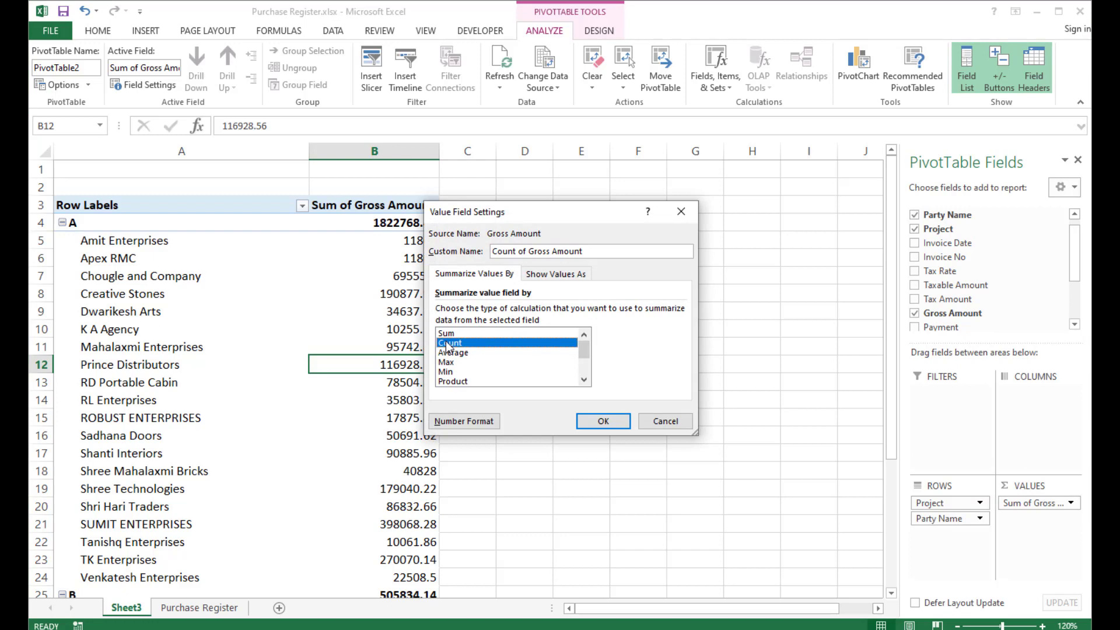
pyautogui.click(616, 421)
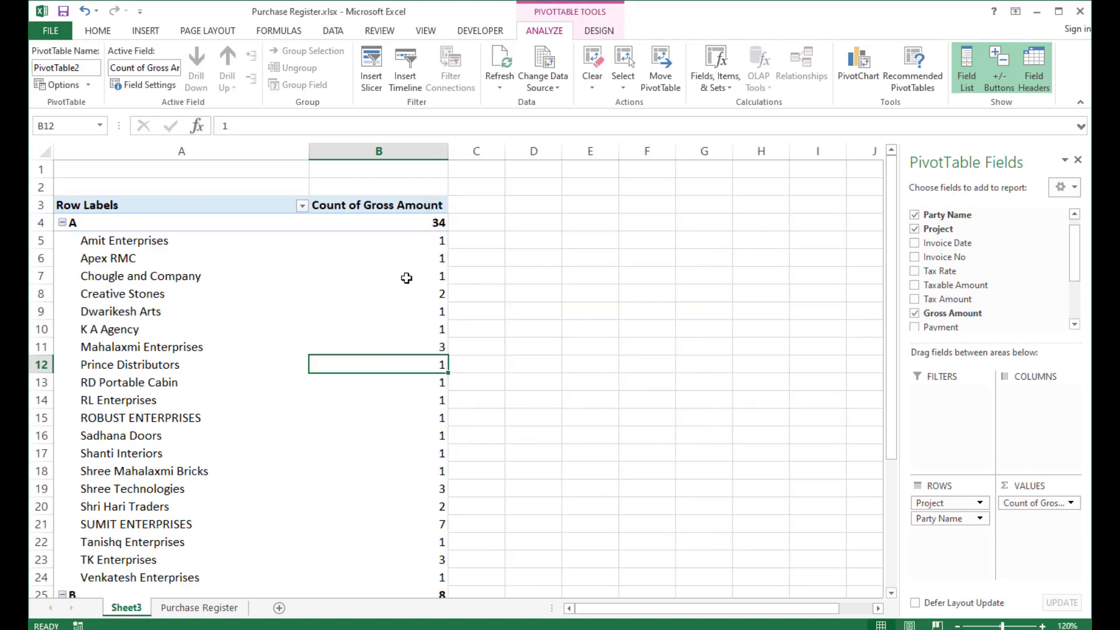
pyautogui.click(421, 533)
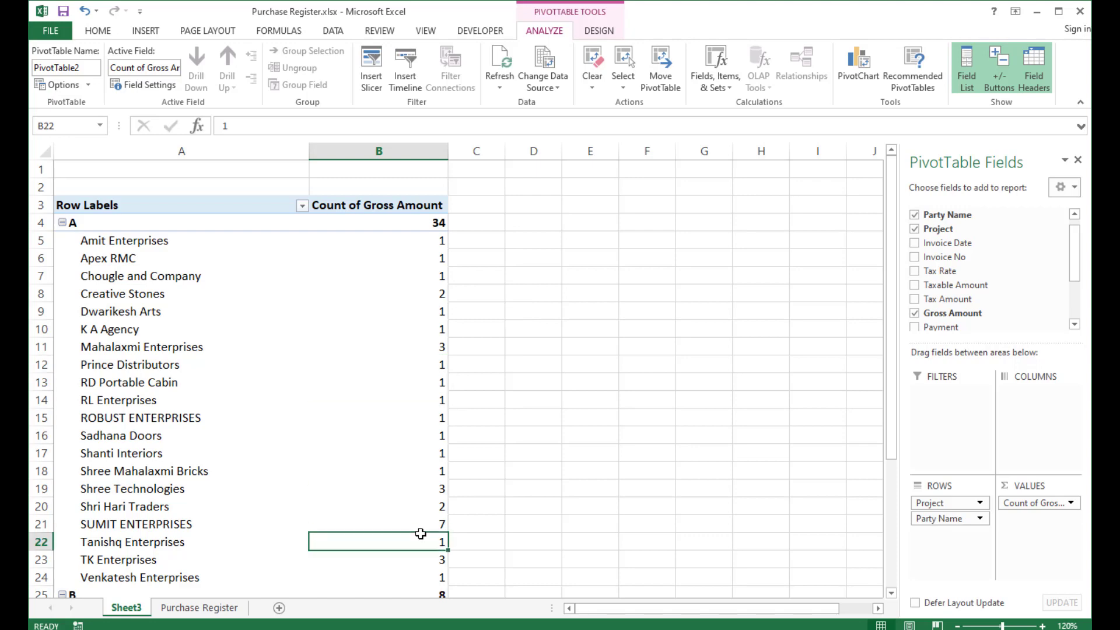
pyautogui.click(439, 224)
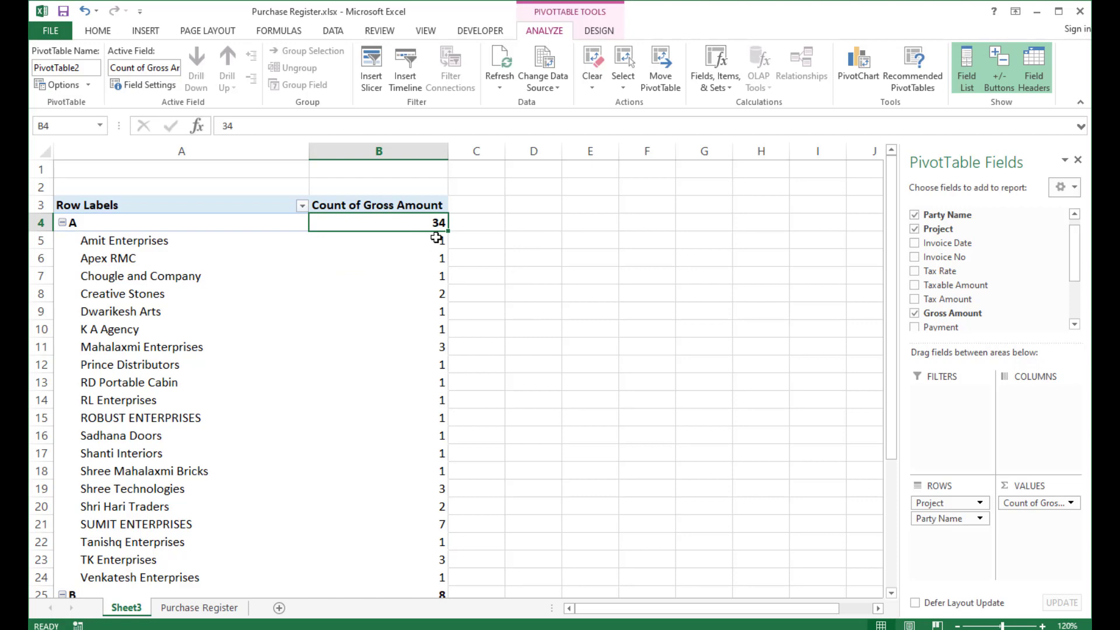
# Change the Gross Amount value field back to summarize by Sum.
pyautogui.moveTo(436, 238); pyautogui.dragTo(435, 580)
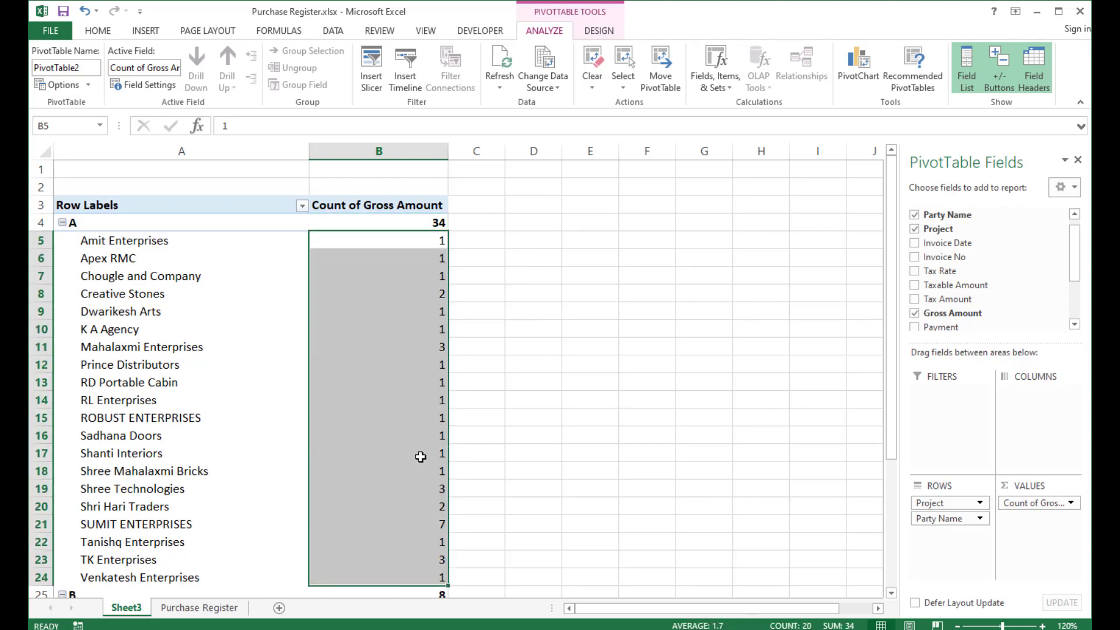
pyautogui.scroll(-2, 420, 457)
pyautogui.scroll(-3, 418, 438)
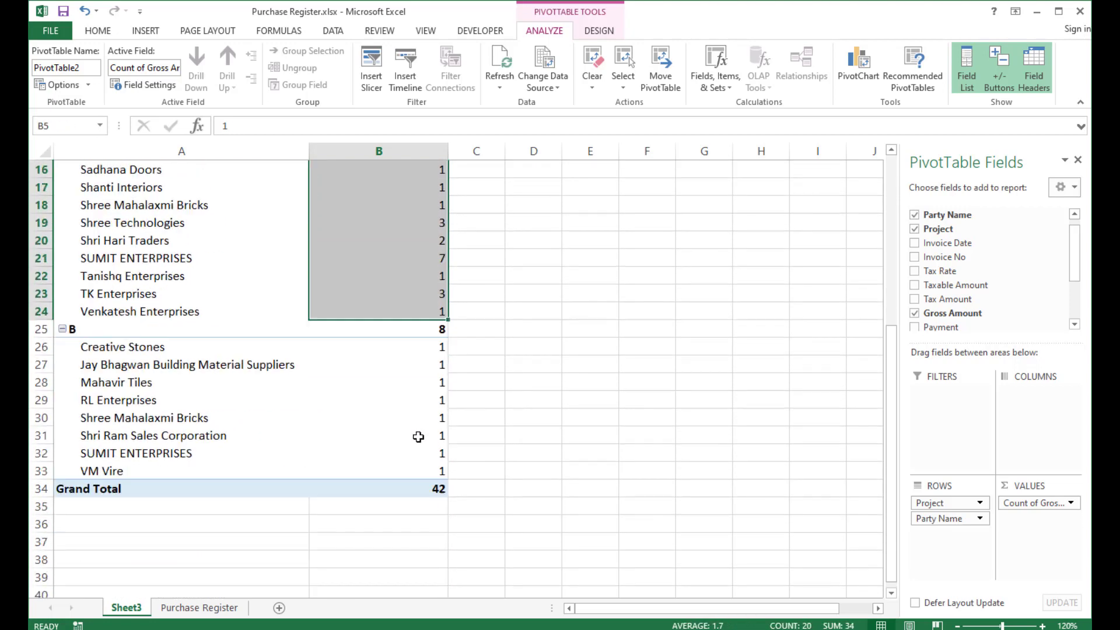
pyautogui.scroll(5, 418, 438)
pyautogui.click(1018, 503)
pyautogui.click(1010, 487)
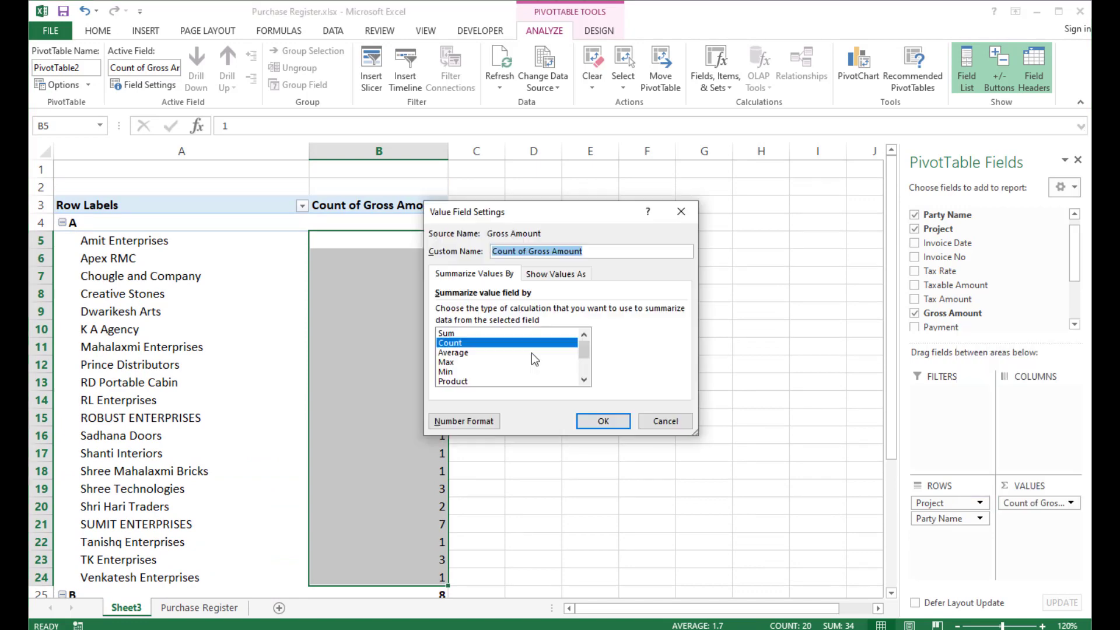
pyautogui.click(468, 334)
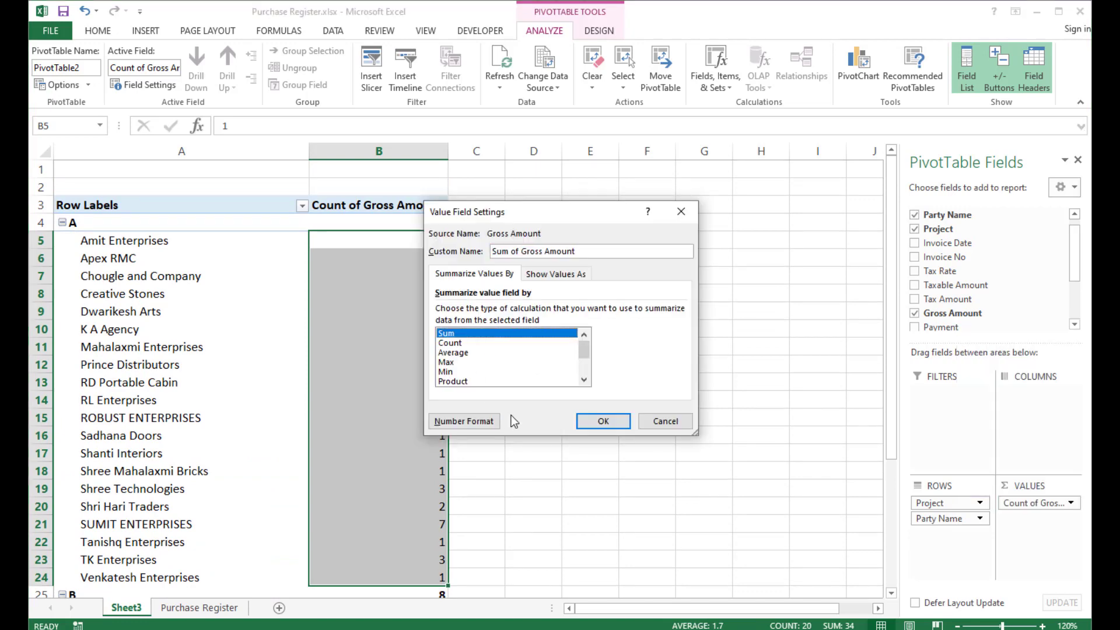
pyautogui.click(602, 427)
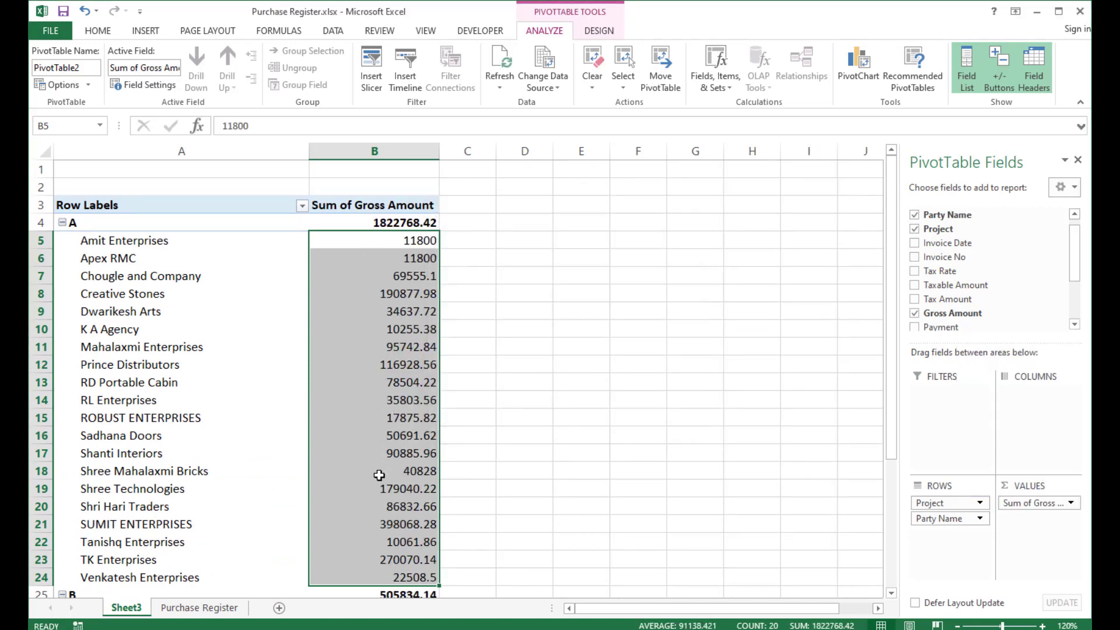
# Remove Project from the row fields, leaving Party Name as the only row field.
pyautogui.moveTo(379, 475)
pyautogui.scroll(-5, 379, 475)
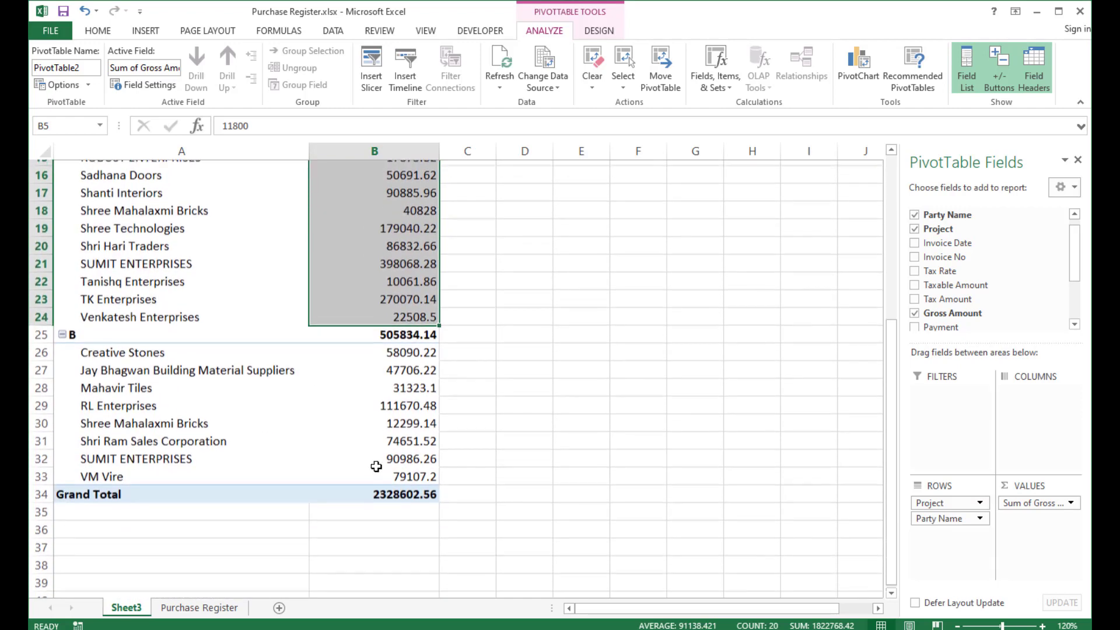
pyautogui.scroll(5, 375, 467)
pyautogui.moveTo(938, 502); pyautogui.dragTo(956, 251)
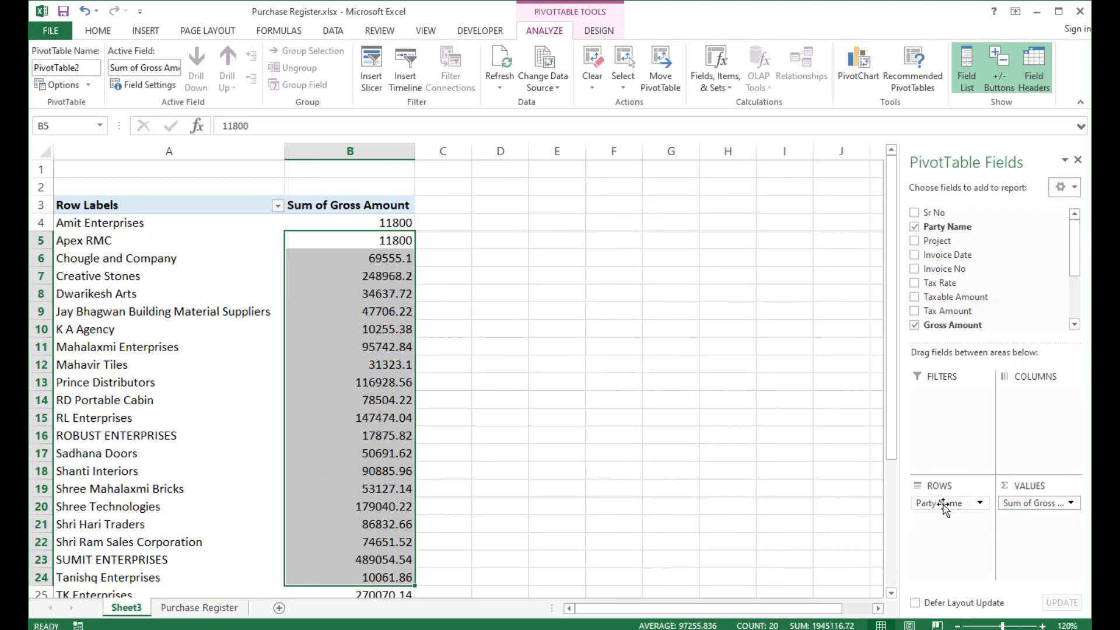
# Add Invoice No as a second row field beneath Party Name.
pyautogui.scroll(-4, 278, 378)
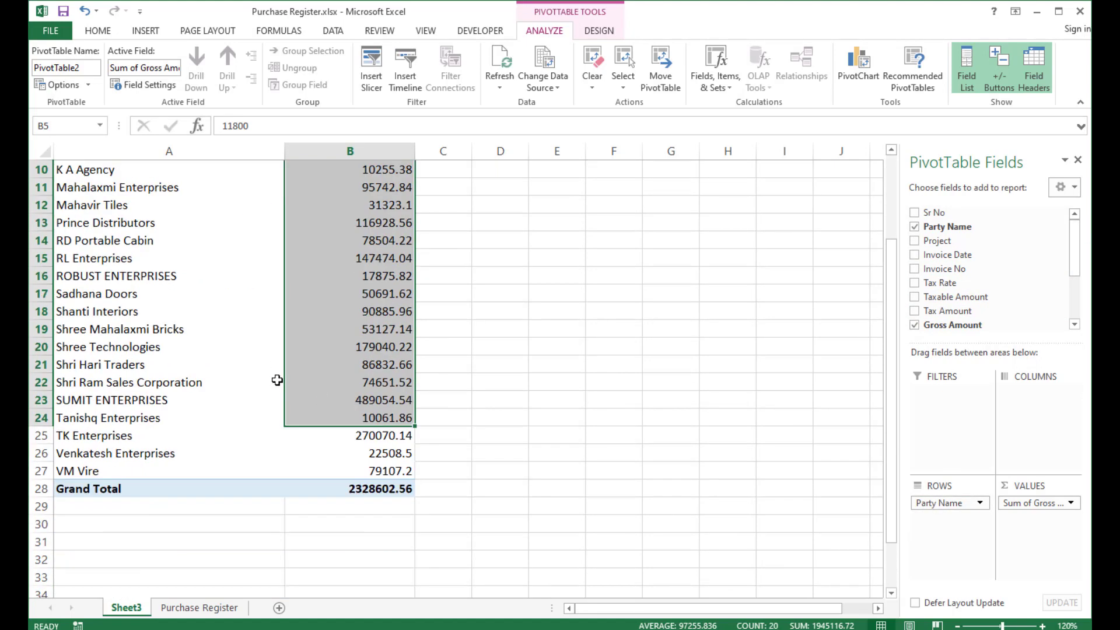
pyautogui.scroll(4, 277, 378)
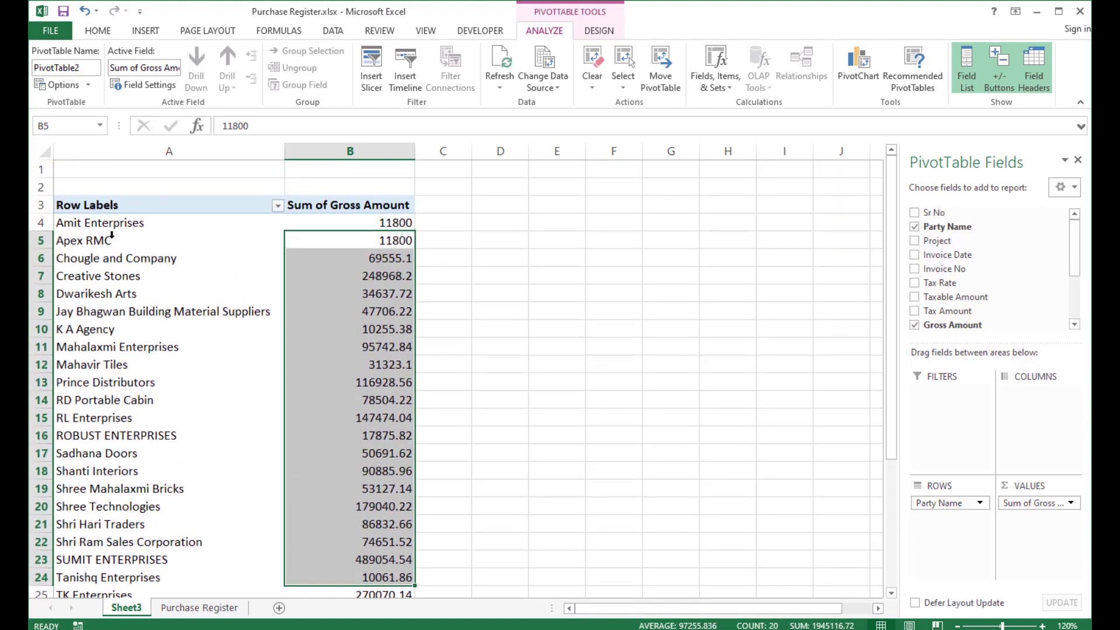
pyautogui.scroll(-3, 333, 350)
pyautogui.scroll(3, 326, 388)
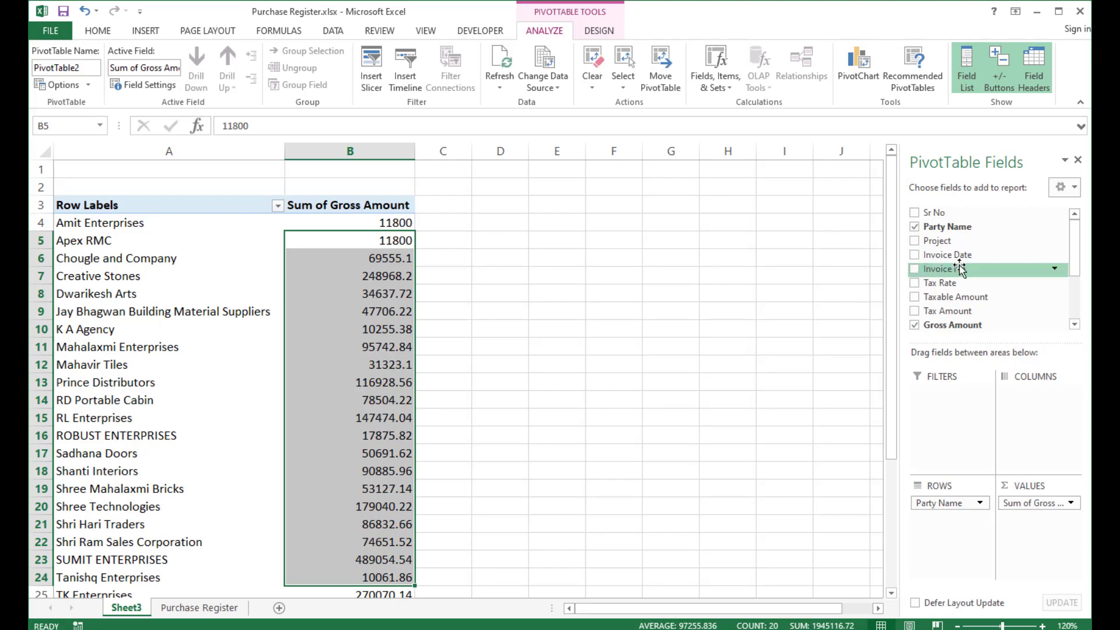
pyautogui.moveTo(917, 273); pyautogui.dragTo(935, 549)
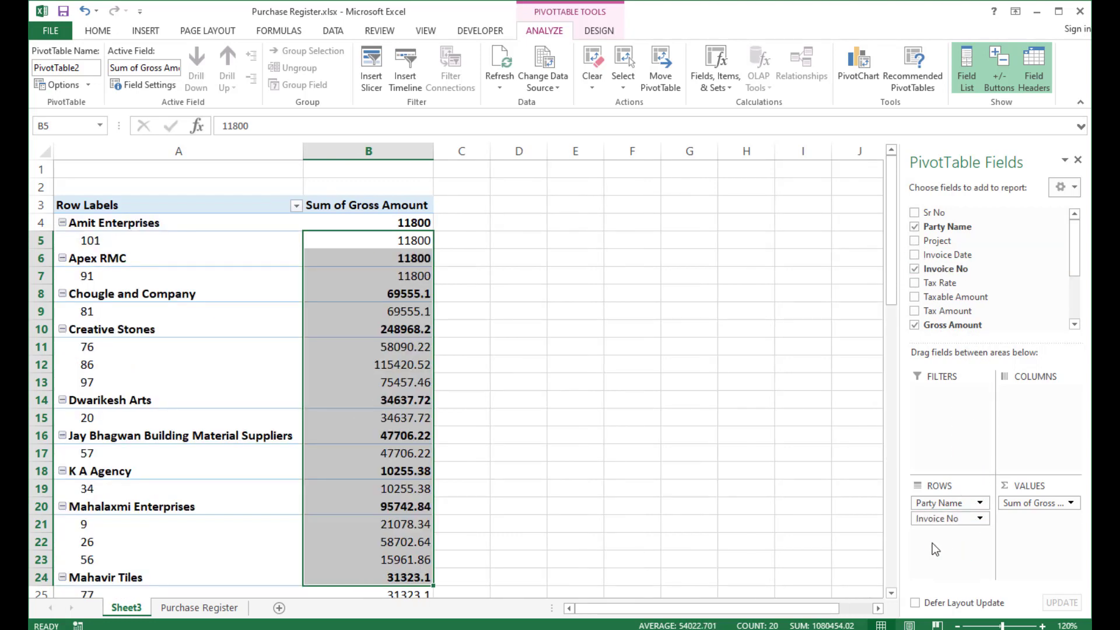
# Examine the gross amounts of the individual invoices listed under each party.
pyautogui.click(91, 234)
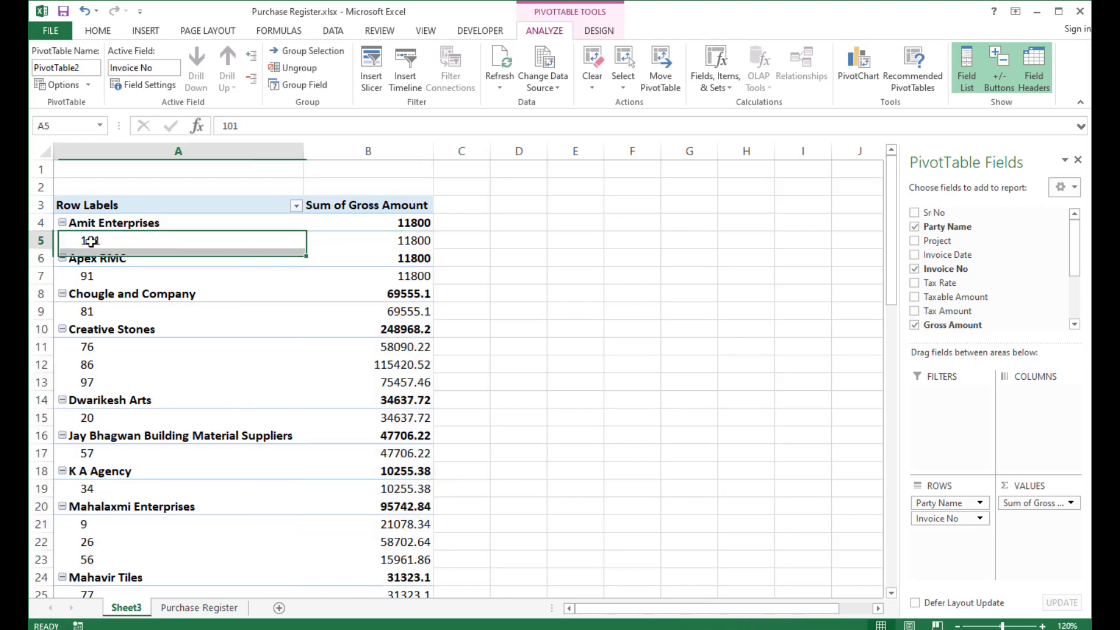
pyautogui.click(418, 245)
pyautogui.click(86, 278)
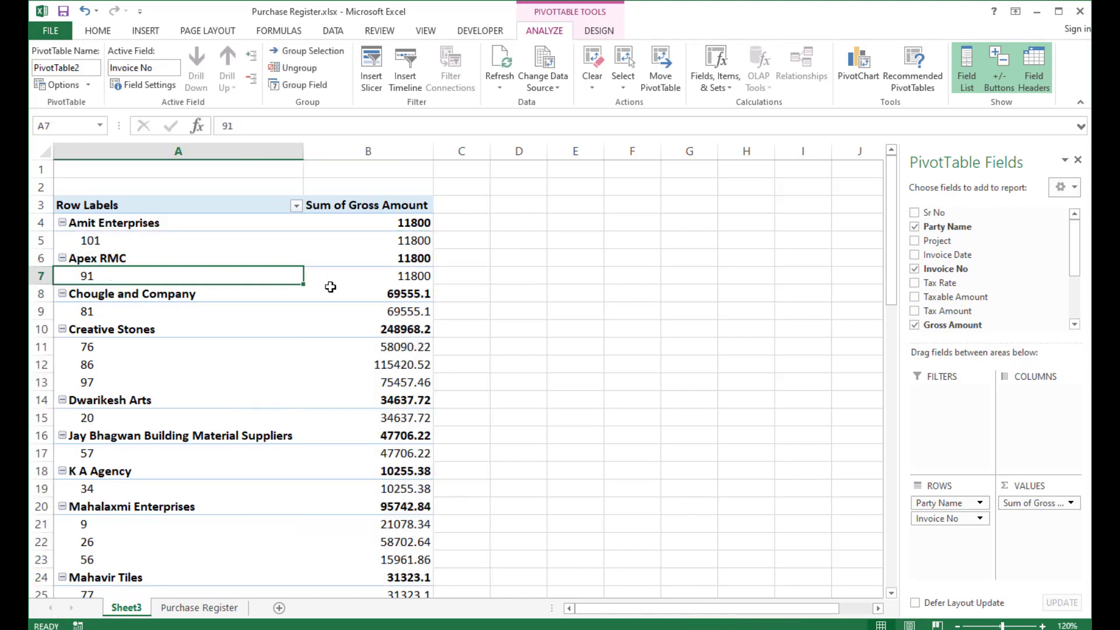
pyautogui.click(401, 278)
pyautogui.click(80, 310)
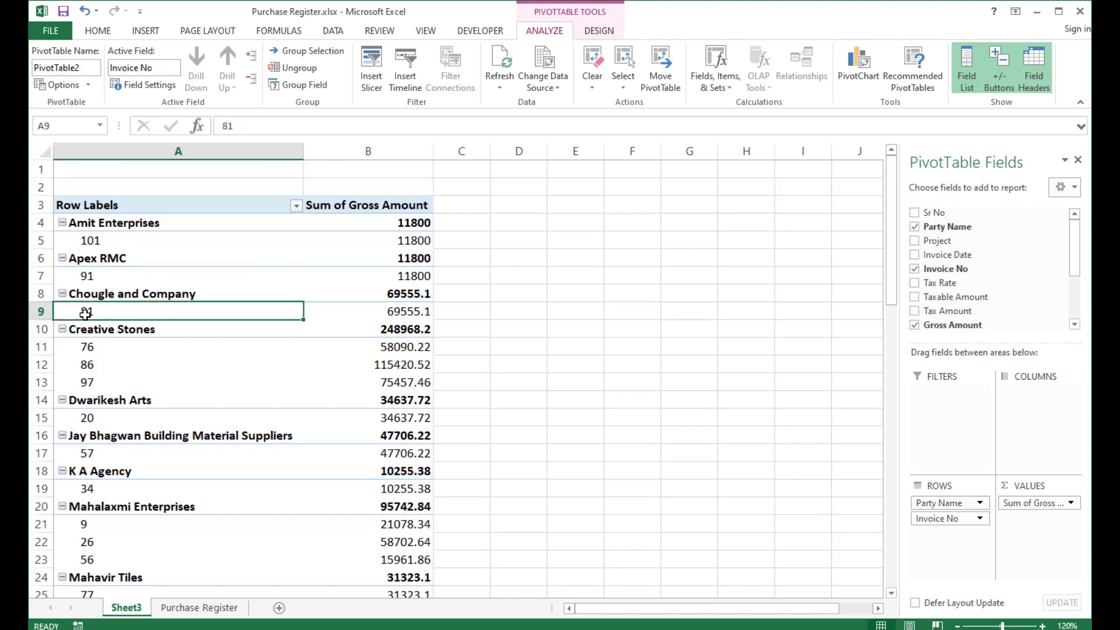
pyautogui.click(406, 315)
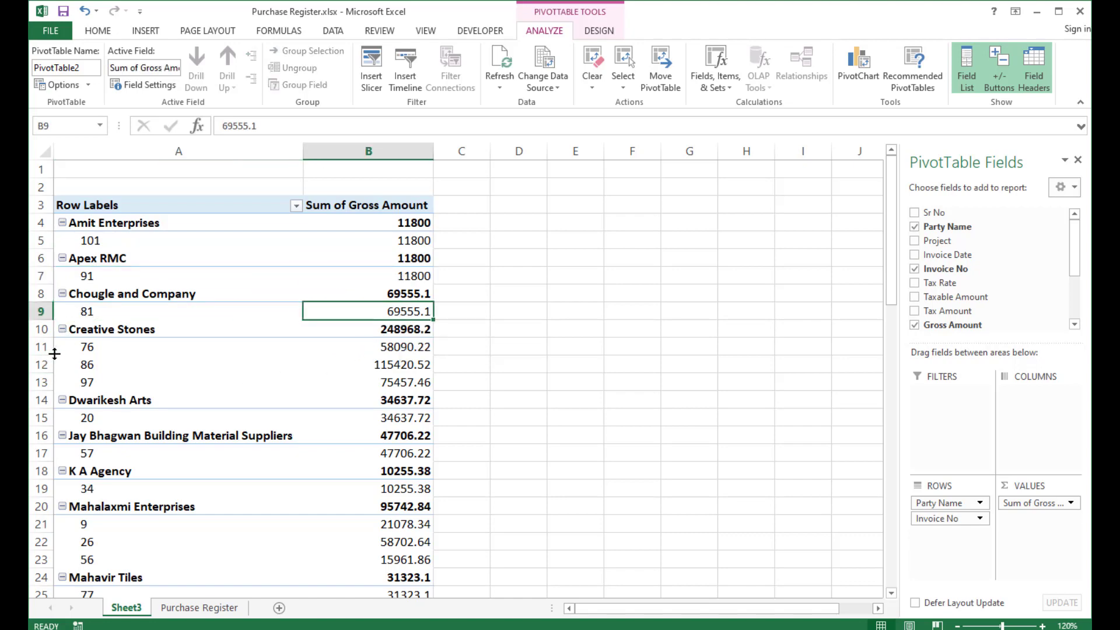
pyautogui.moveTo(87, 347); pyautogui.dragTo(85, 383)
pyautogui.moveTo(350, 346); pyautogui.dragTo(370, 382)
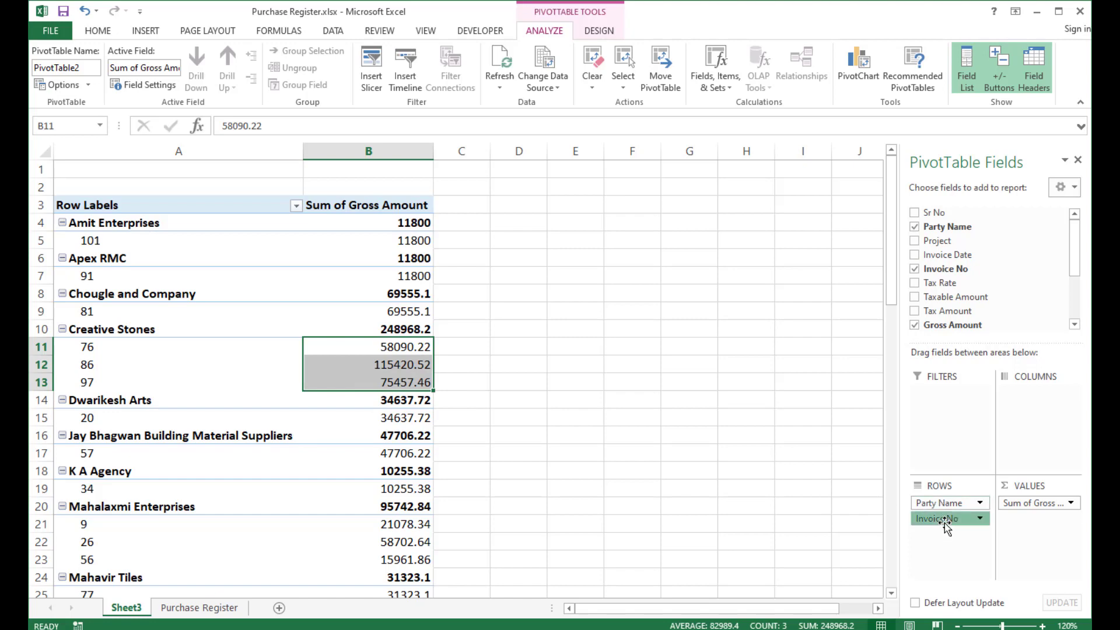
# Clear Invoice No and Gross Amount from the PivotTable, keeping only Party Name as the row field.
pyautogui.moveTo(943, 524); pyautogui.dragTo(981, 252)
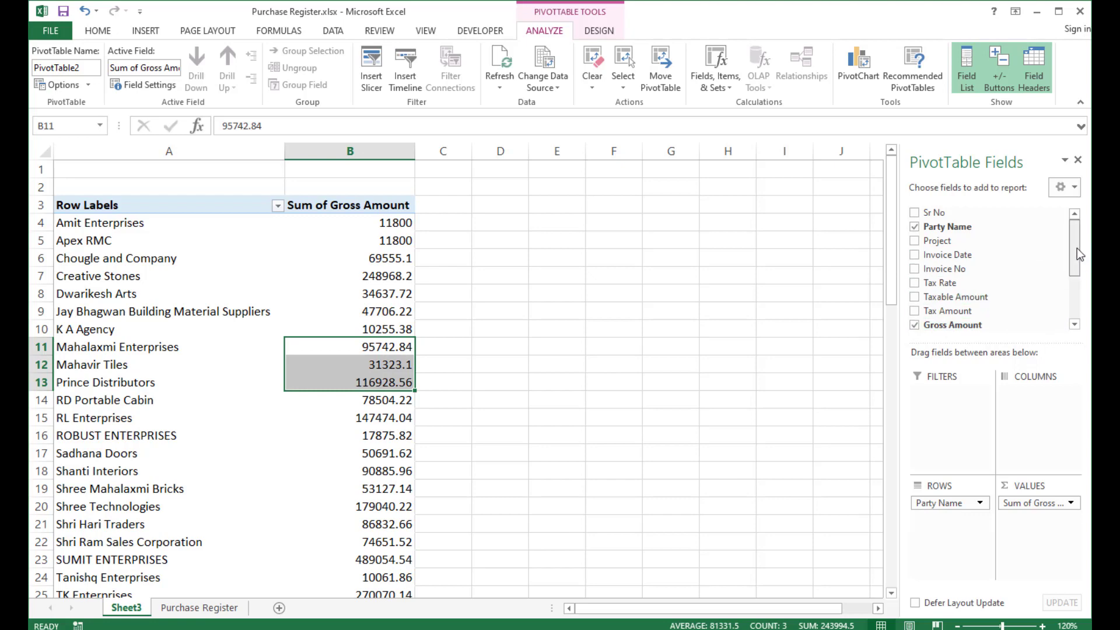
pyautogui.moveTo(1077, 248); pyautogui.dragTo(1076, 270)
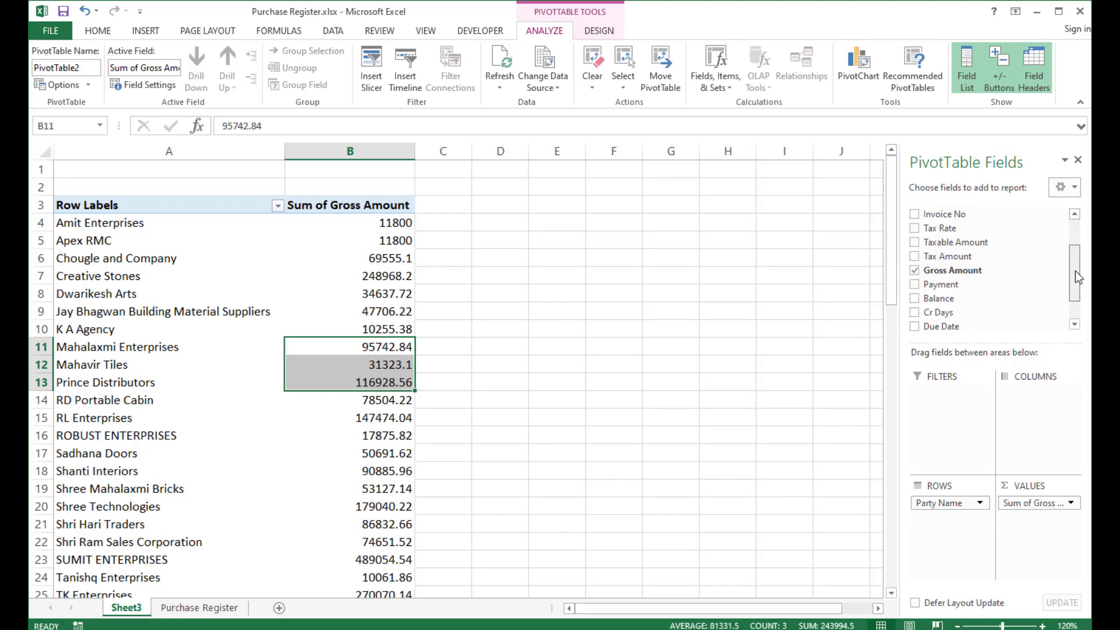
pyautogui.click(913, 270)
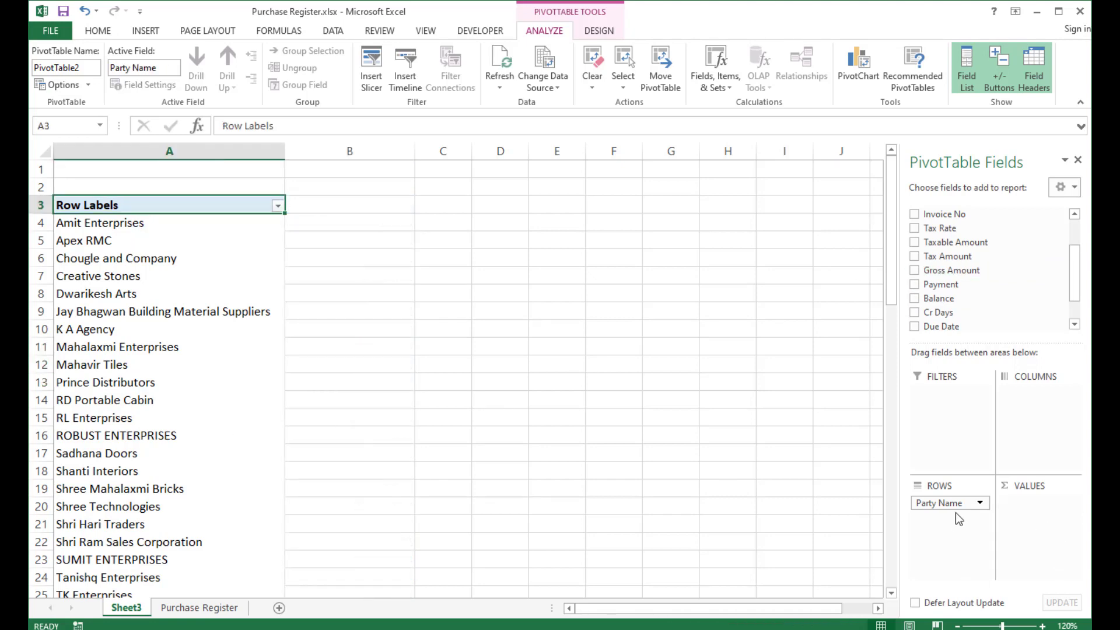
pyautogui.moveTo(956, 512); pyautogui.dragTo(992, 270)
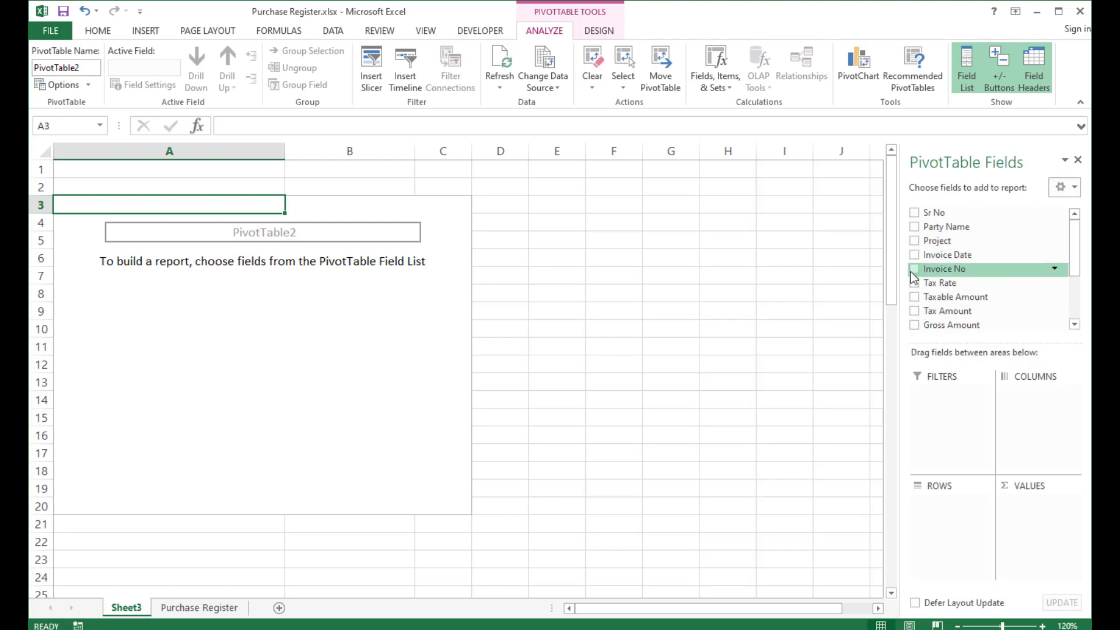
pyautogui.moveTo(914, 230); pyautogui.dragTo(944, 515)
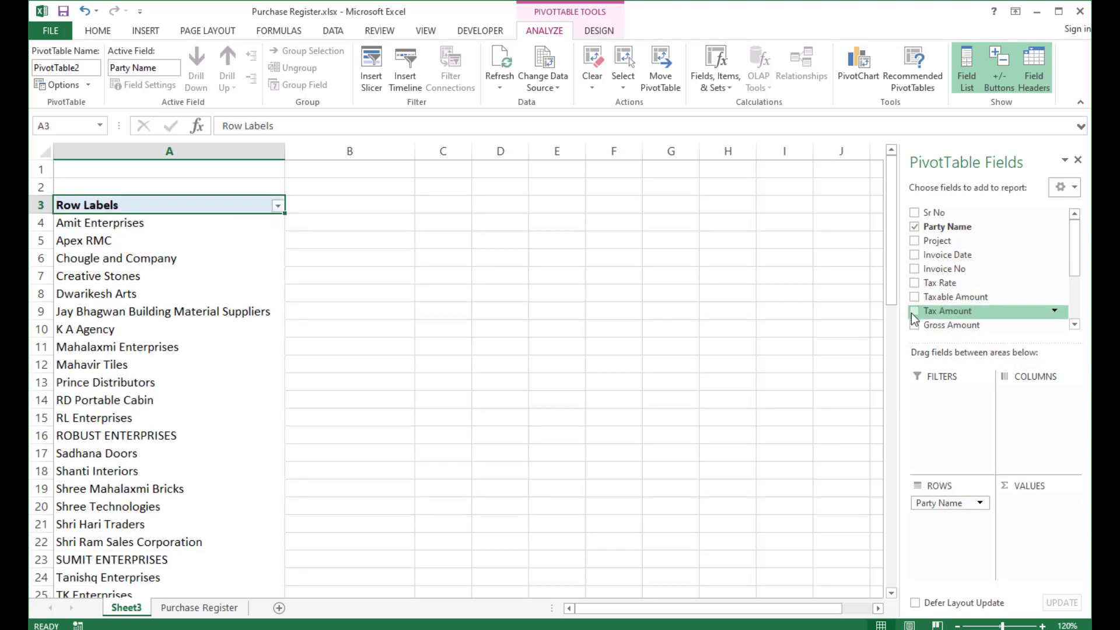
pyautogui.moveTo(917, 312); pyautogui.dragTo(1057, 539)
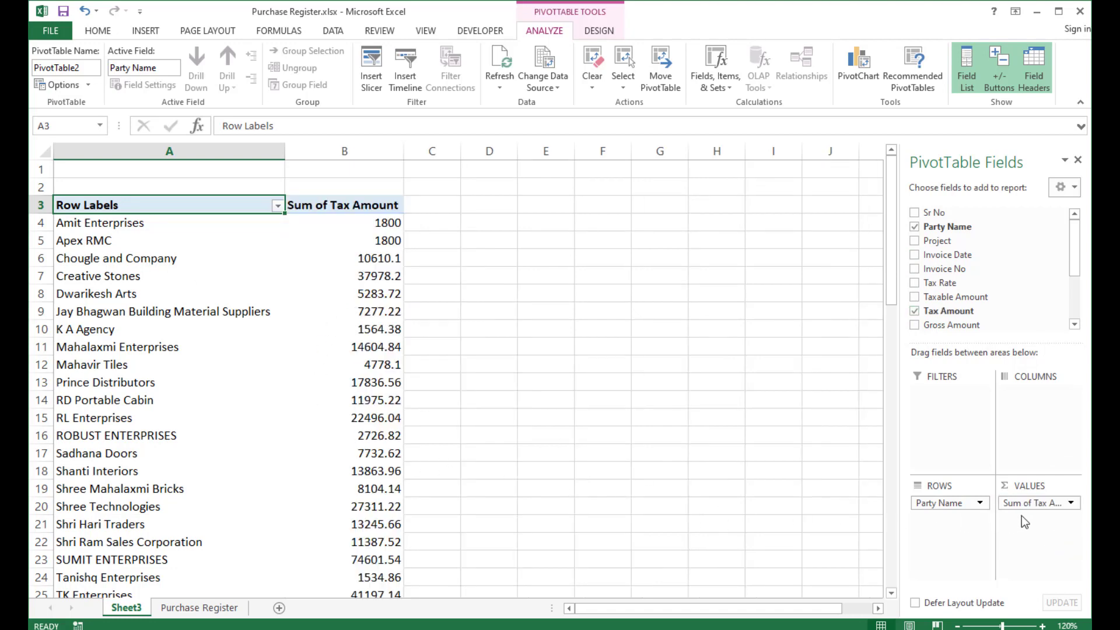
pyautogui.scroll(-1, 939, 306)
pyautogui.hotkey('ctrl', 'z')
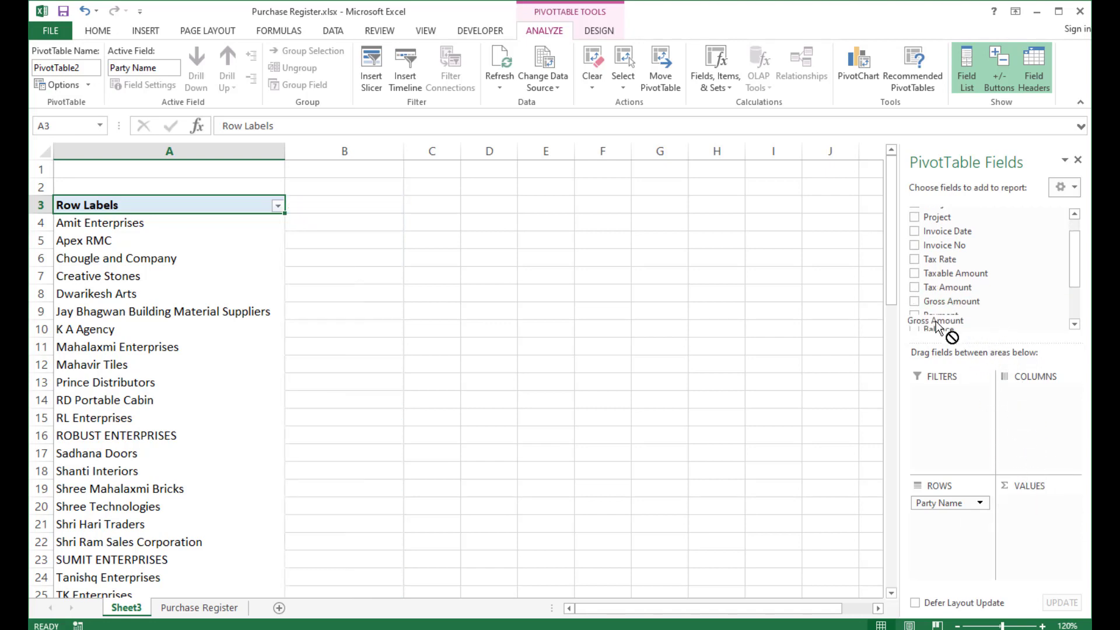
# Add Taxable Amount, Tax Amount and Gross Amount as value fields.
pyautogui.scroll(-2, 936, 315)
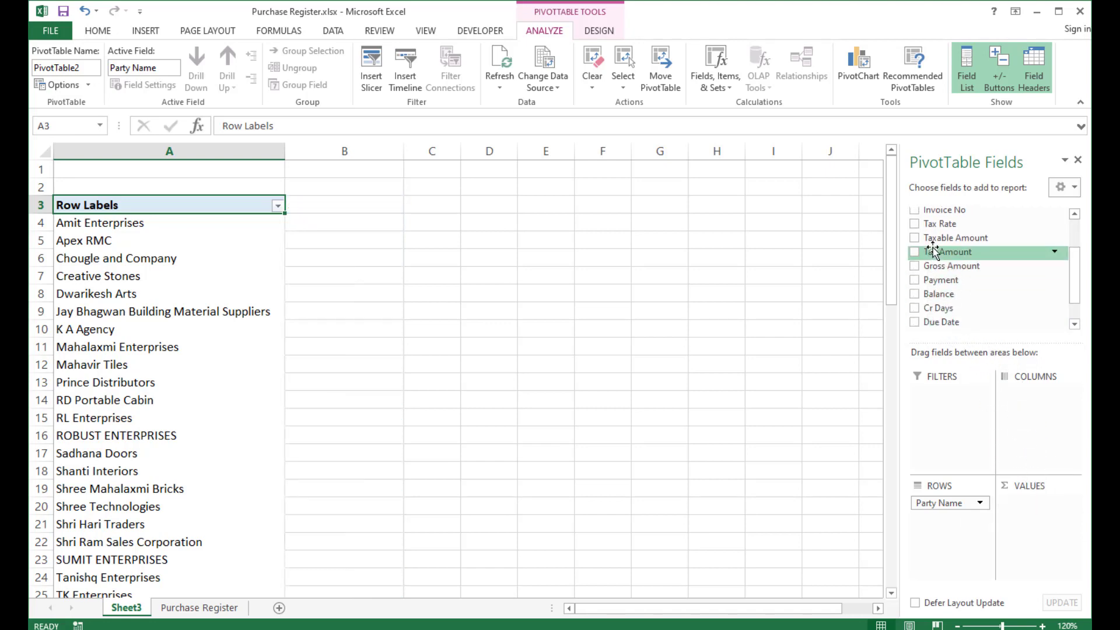
pyautogui.moveTo(933, 238); pyautogui.dragTo(1034, 528)
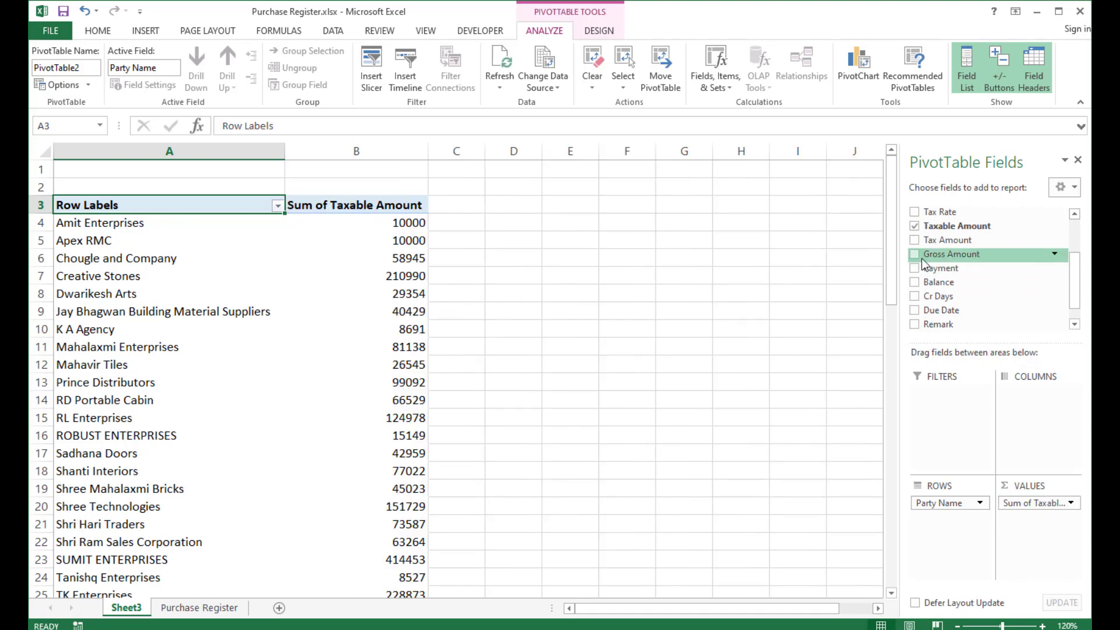
pyautogui.moveTo(914, 237); pyautogui.dragTo(1038, 525)
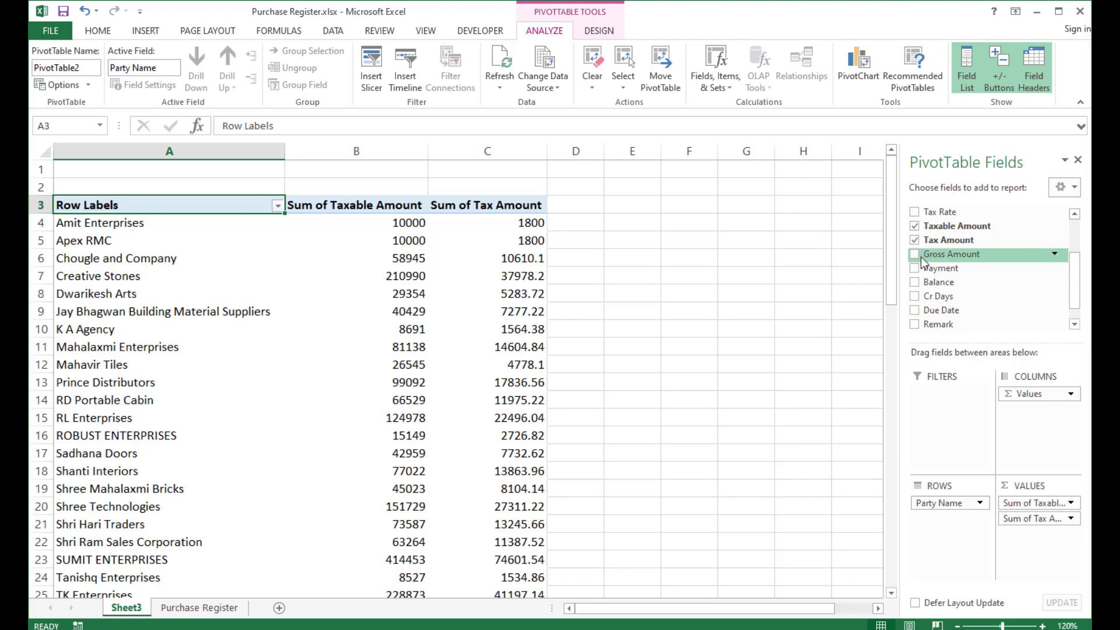
pyautogui.moveTo(922, 254); pyautogui.dragTo(1018, 547)
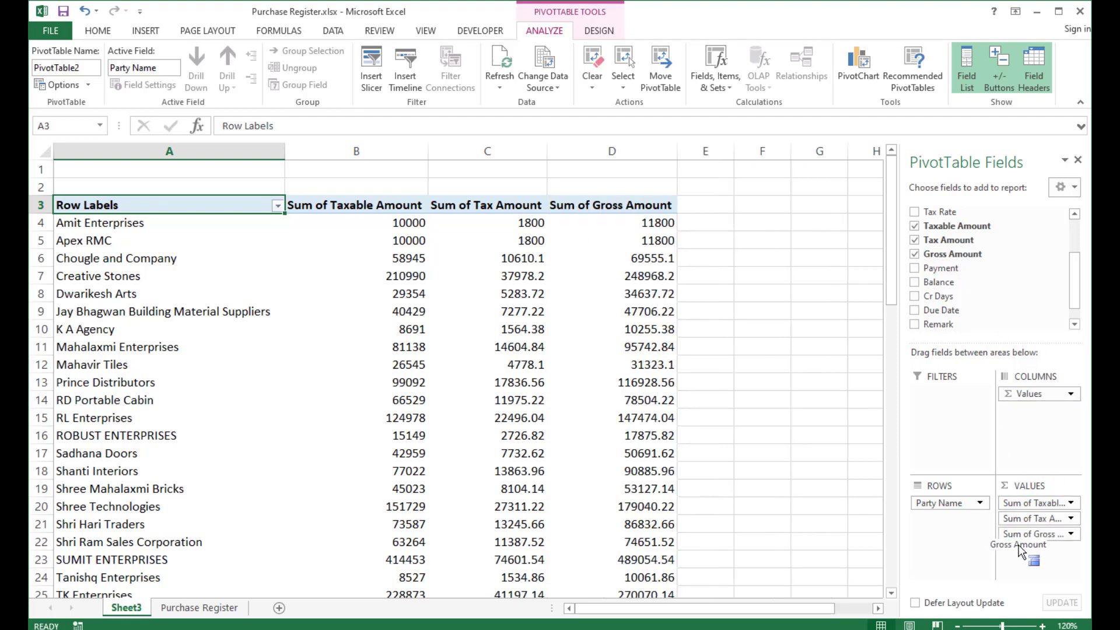
# Add Payment and Balance as value fields, setting Payment to summarize by Sum.
pyautogui.click(63, 225)
pyautogui.click(359, 222)
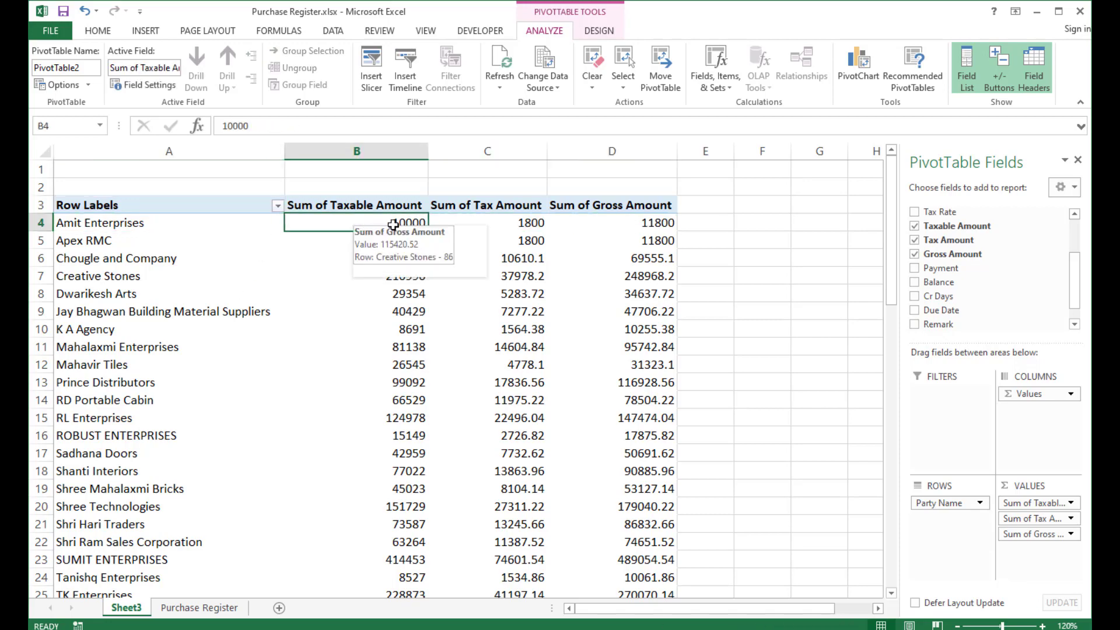
pyautogui.click(650, 224)
pyautogui.scroll(-6, 575, 345)
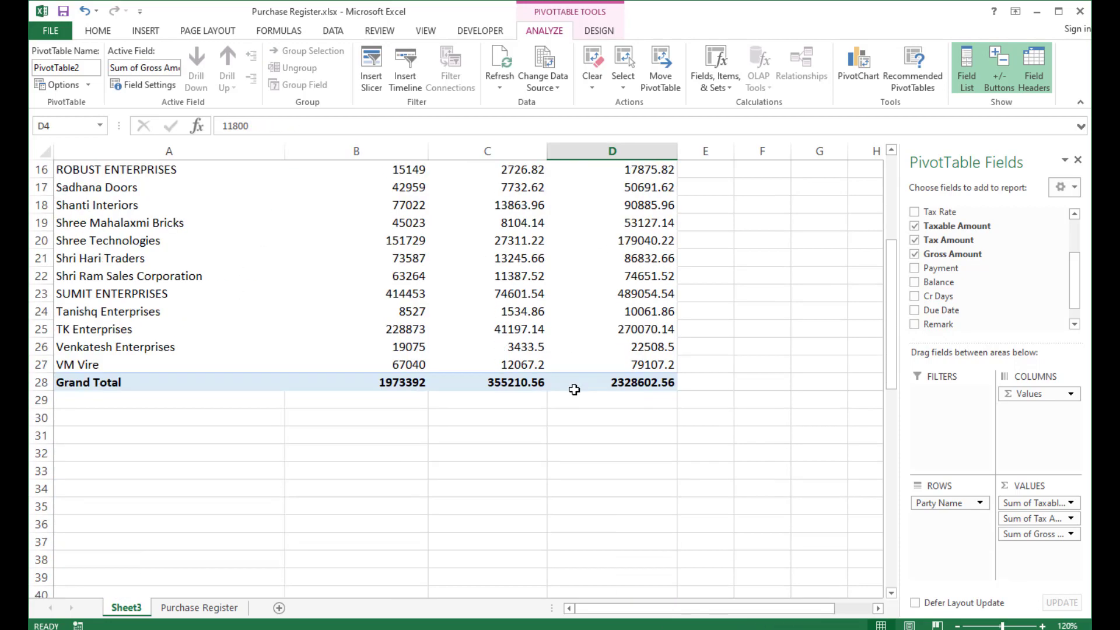
pyautogui.scroll(6, 590, 317)
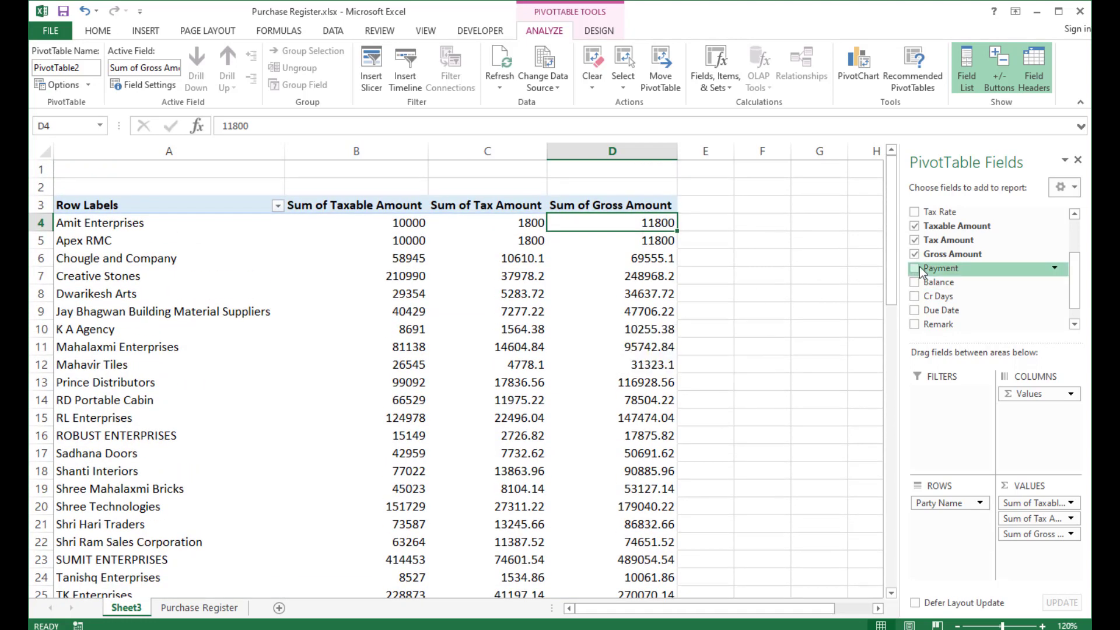
pyautogui.moveTo(919, 267); pyautogui.dragTo(1028, 551)
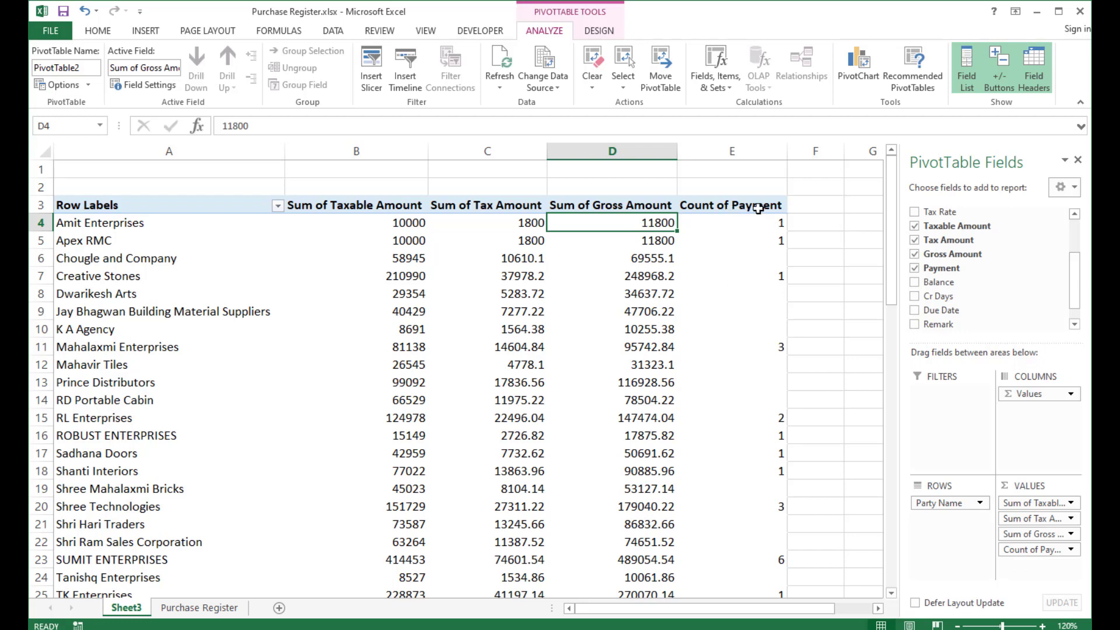
pyautogui.click(1029, 550)
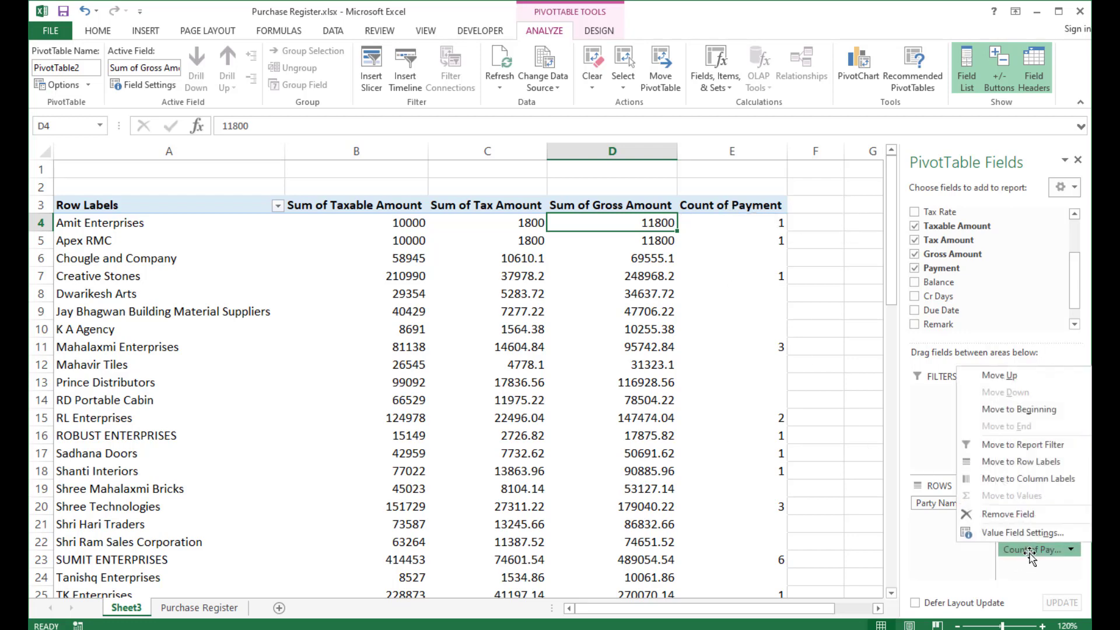
pyautogui.click(993, 534)
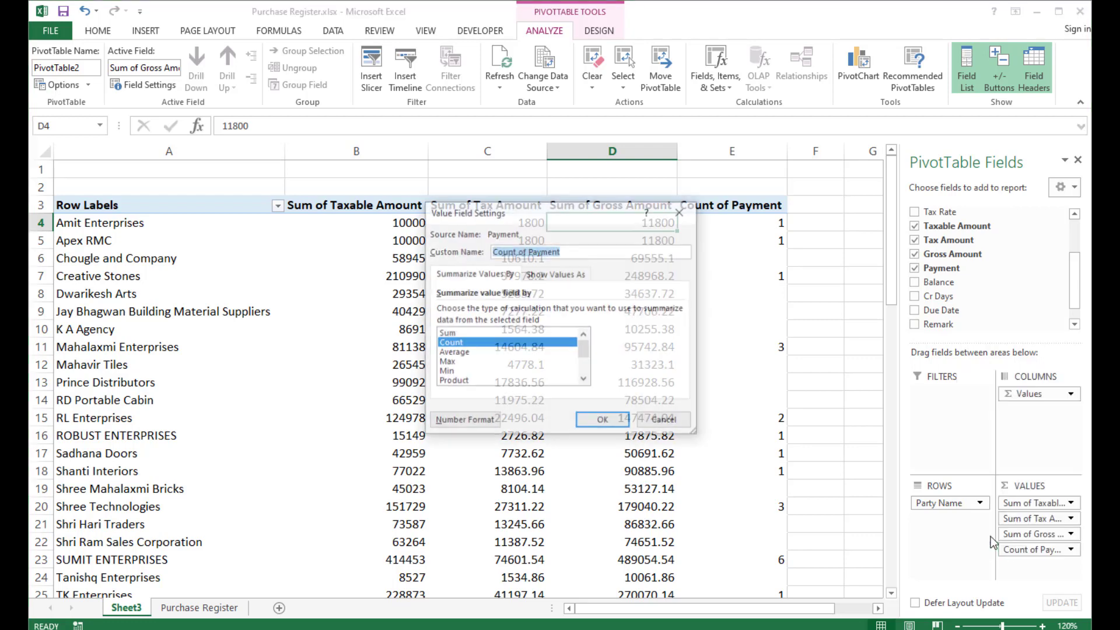
pyautogui.click(451, 333)
pyautogui.click(595, 421)
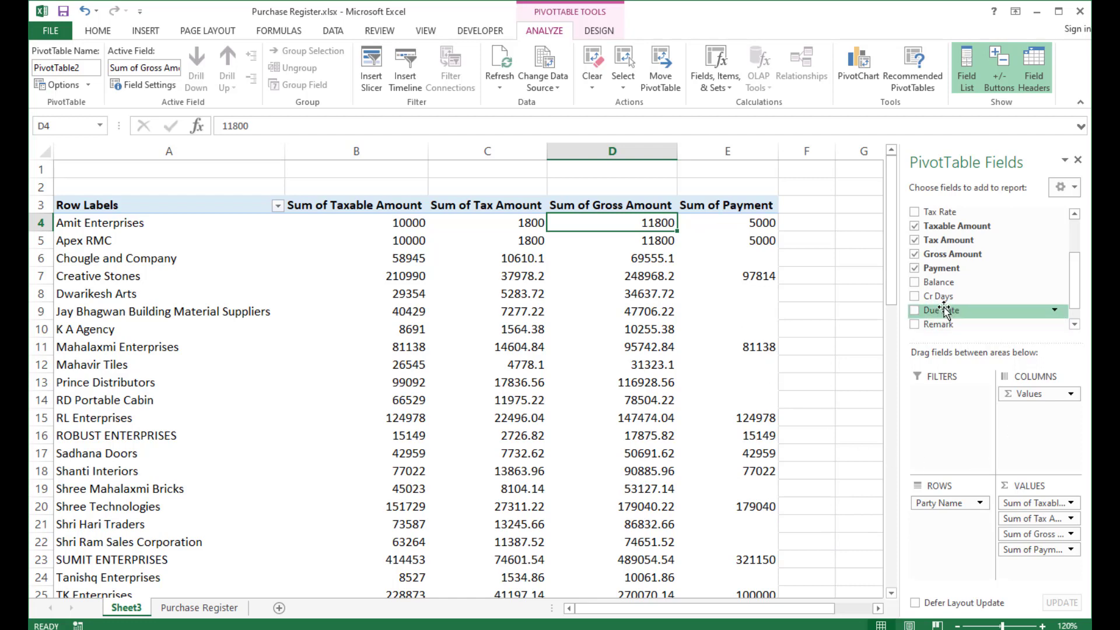
pyautogui.moveTo(939, 282); pyautogui.dragTo(1041, 570)
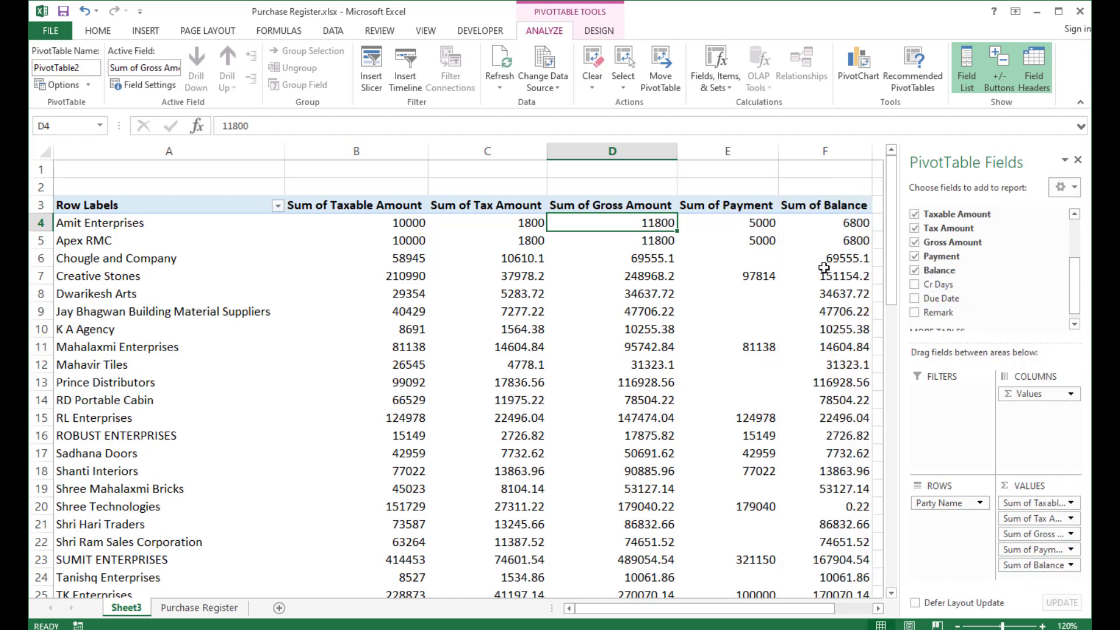
# Examine the summarized amounts per party and the grand totals across the PivotTable.
pyautogui.scroll(-4, 824, 441)
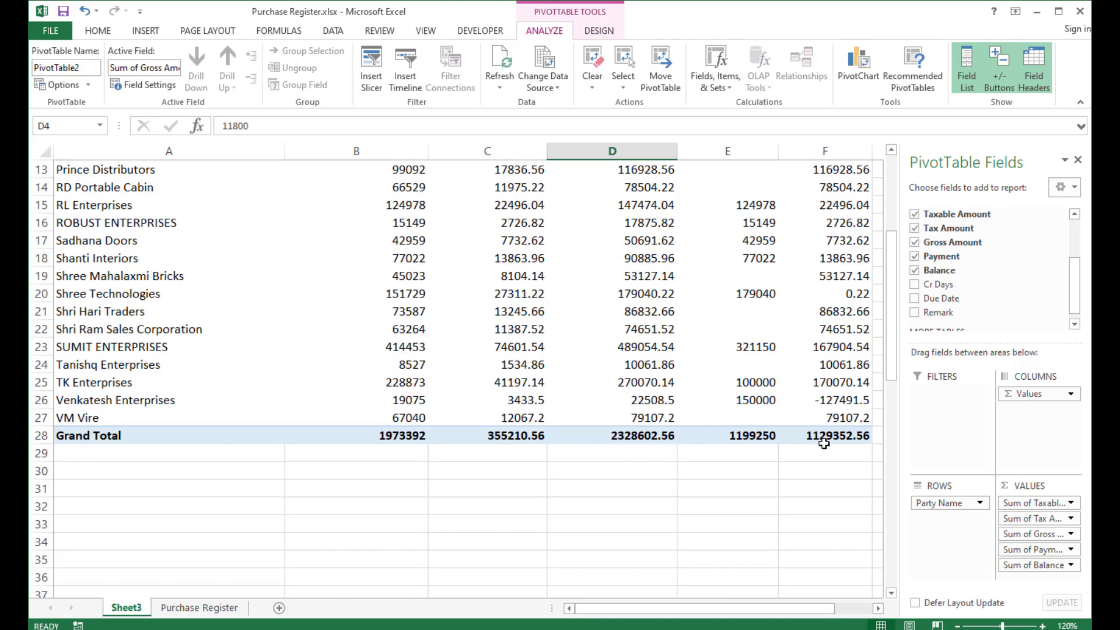
pyautogui.scroll(4, 823, 443)
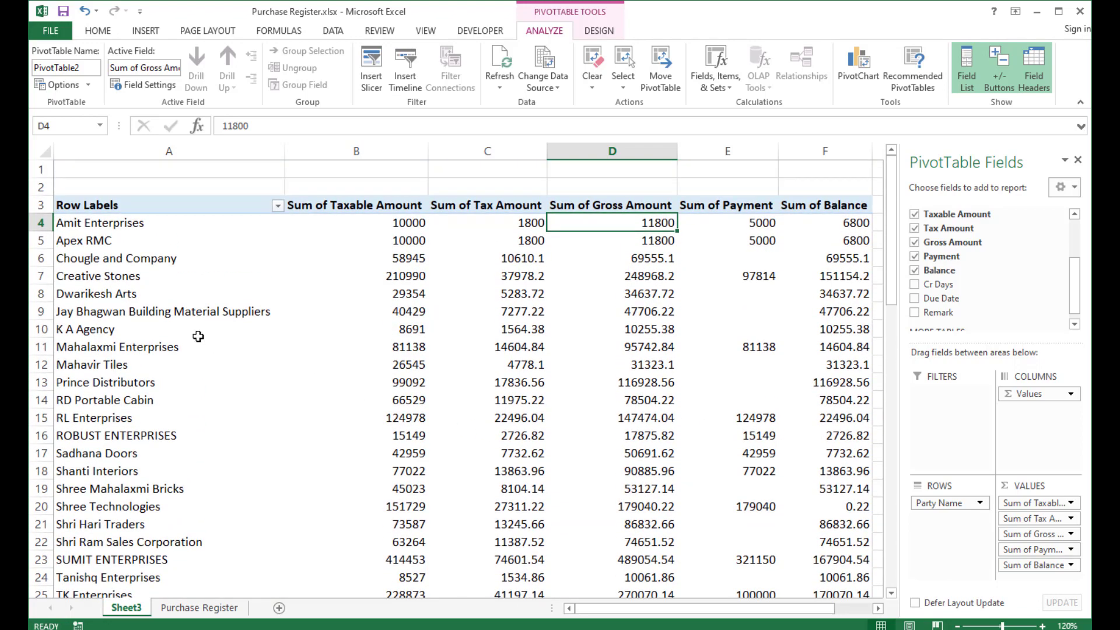
pyautogui.click(97, 281)
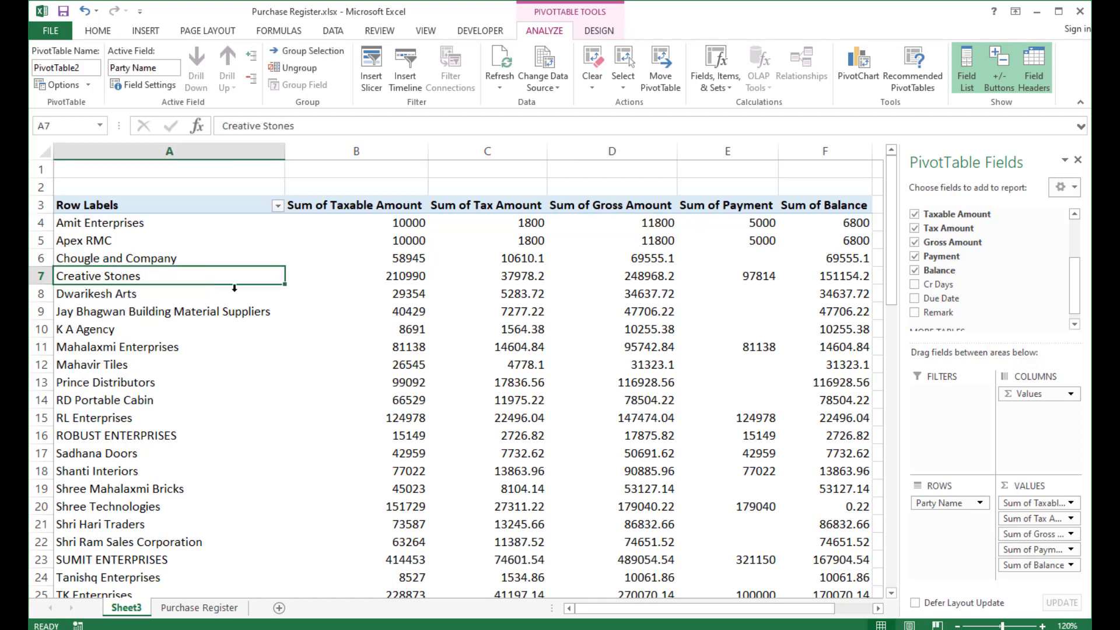
pyautogui.moveTo(392, 277); pyautogui.dragTo(851, 277)
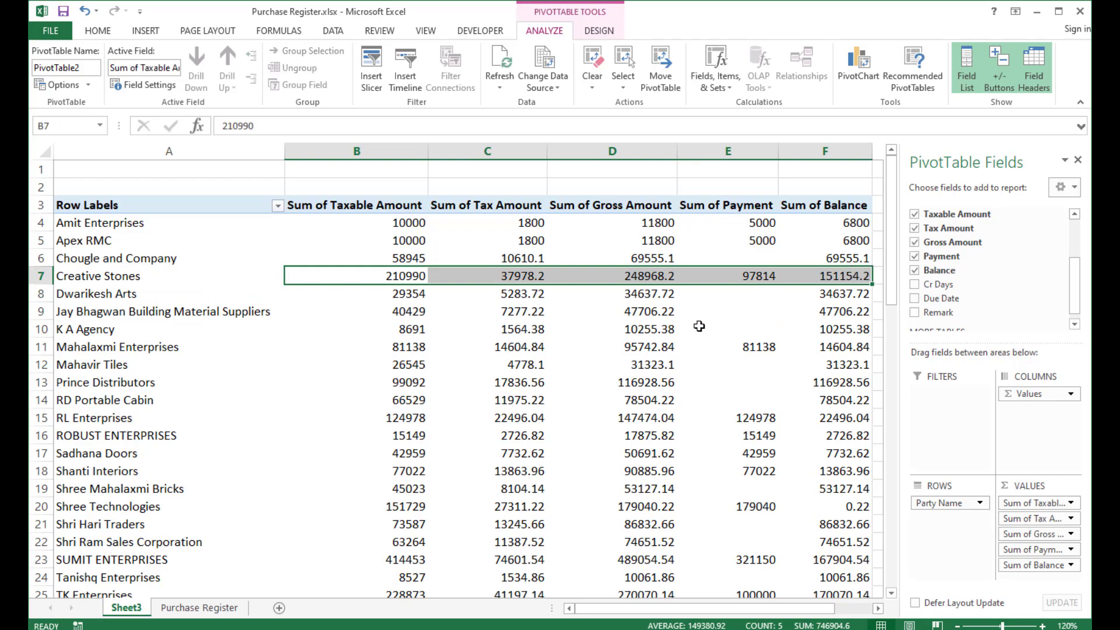
pyautogui.scroll(-3, 114, 282)
pyautogui.scroll(3, 117, 283)
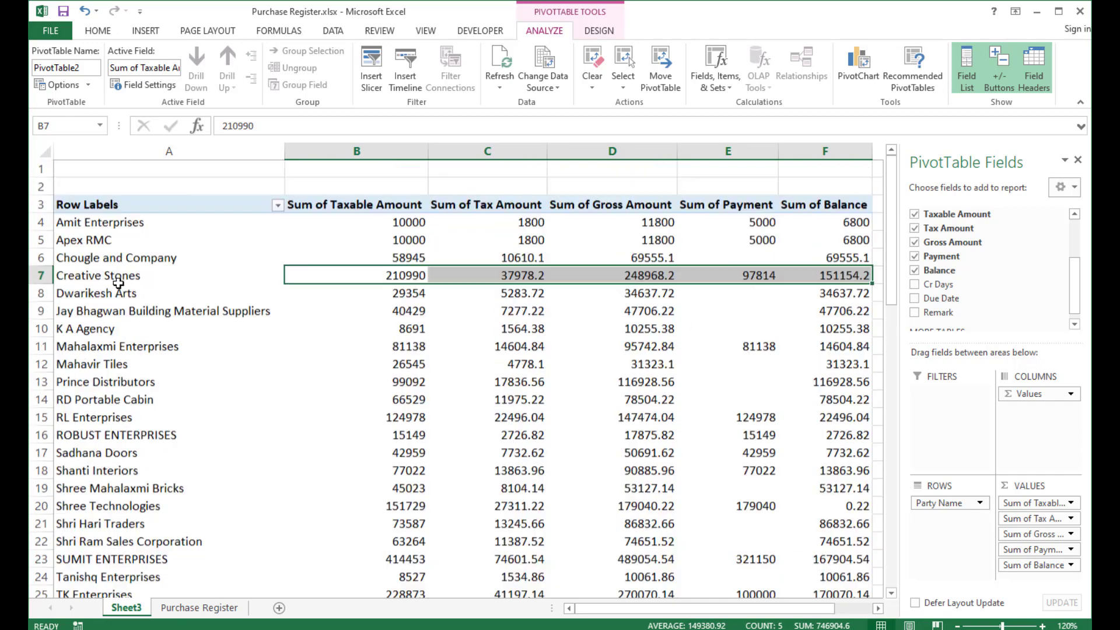
# Remove all value fields from the PivotTable and add Balance back as the only value field.
pyautogui.click(312, 217)
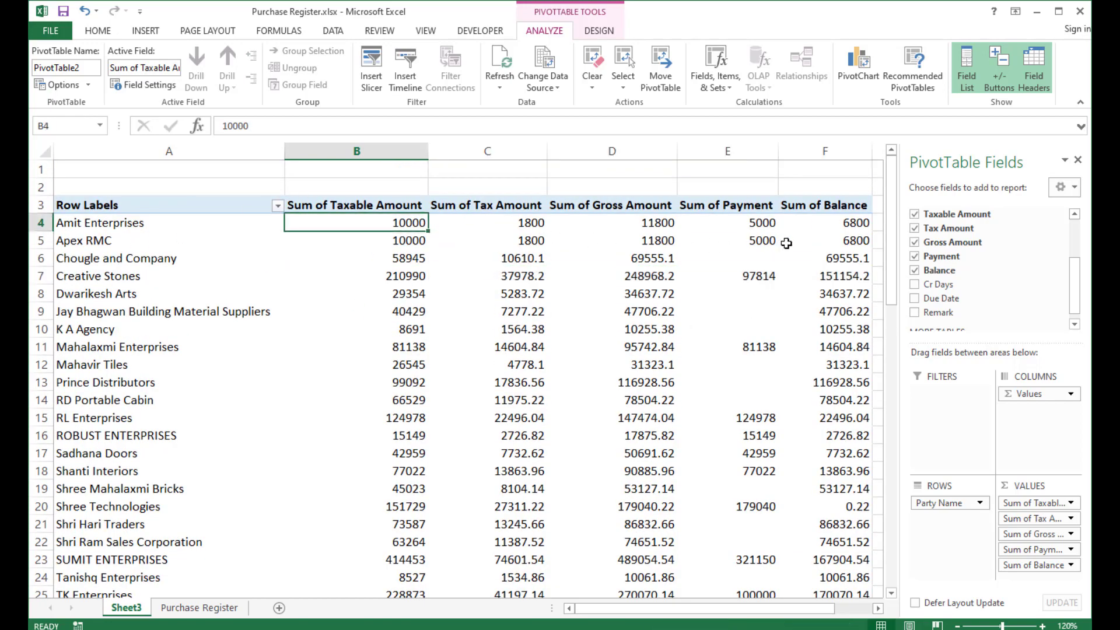
pyautogui.click(915, 270)
pyautogui.click(915, 256)
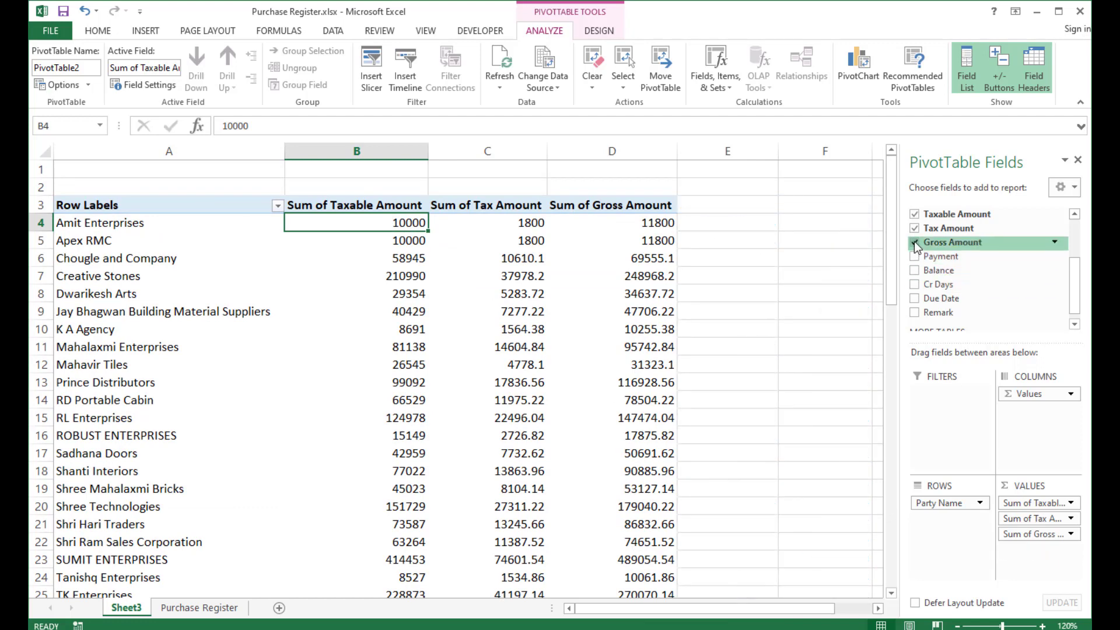
pyautogui.click(914, 242)
pyautogui.click(913, 228)
pyautogui.click(914, 215)
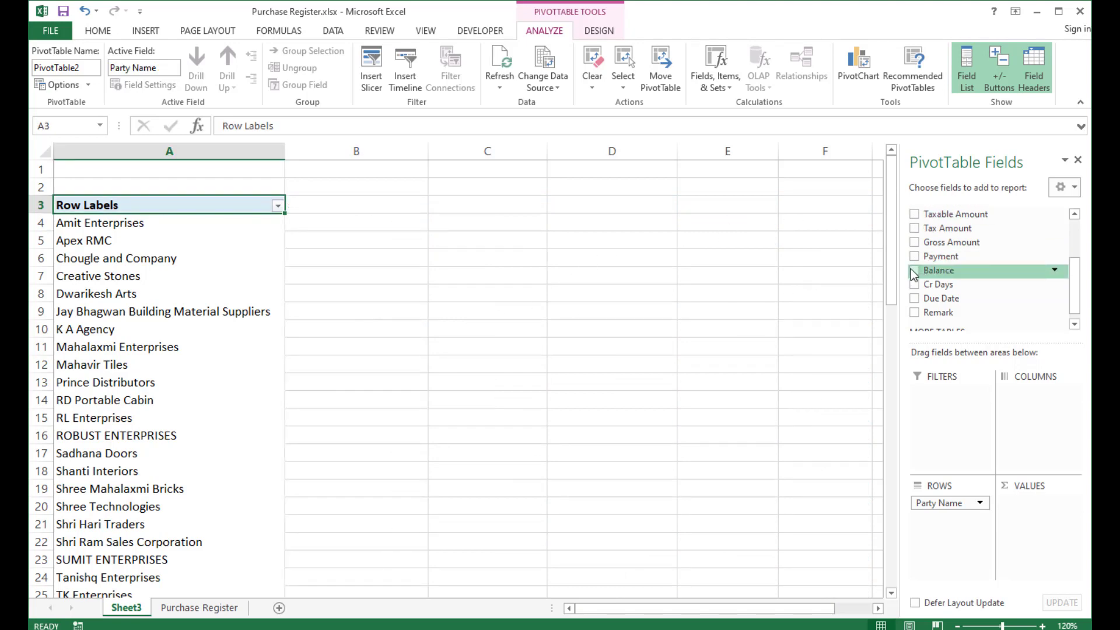
pyautogui.moveTo(913, 272); pyautogui.dragTo(1038, 527)
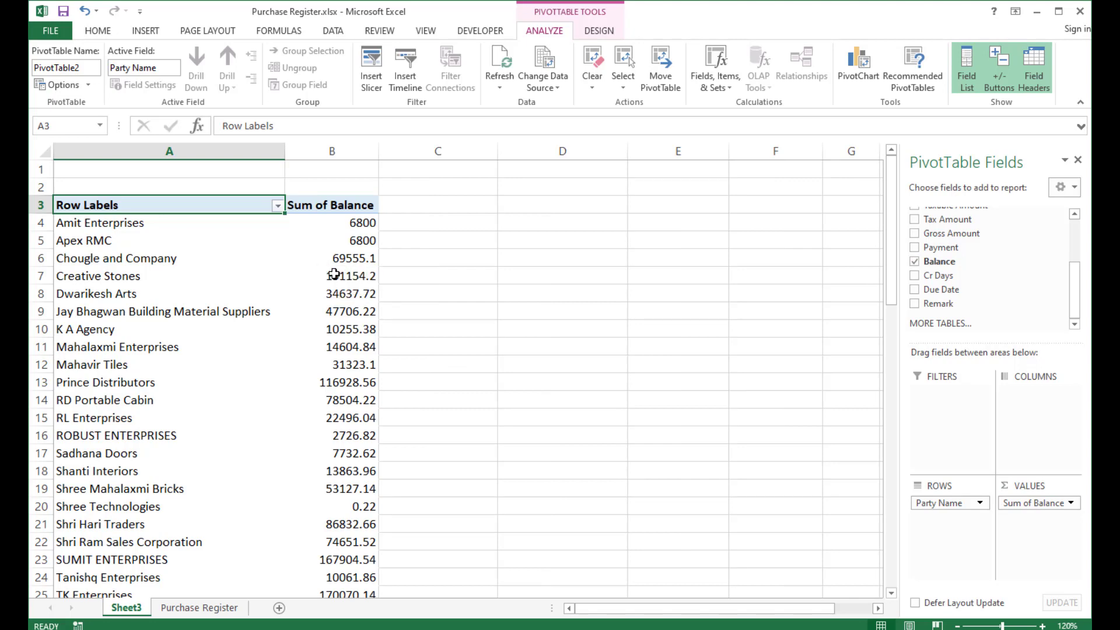
# Add the Project field as a column field of the PivotTable.
pyautogui.scroll(3, 933, 245)
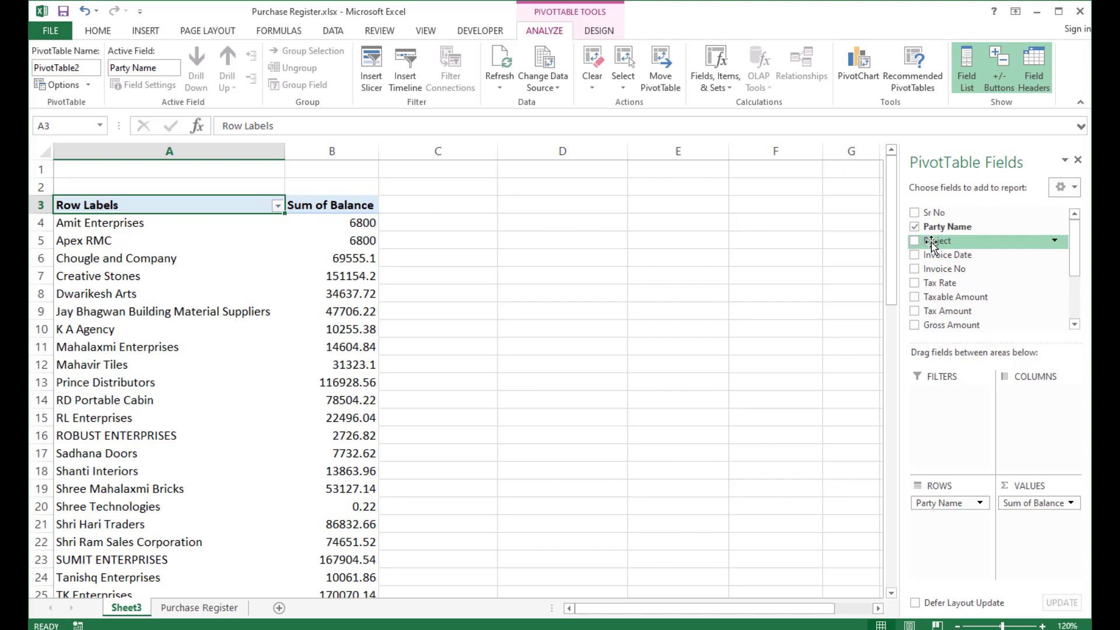
pyautogui.moveTo(933, 242); pyautogui.dragTo(1034, 418)
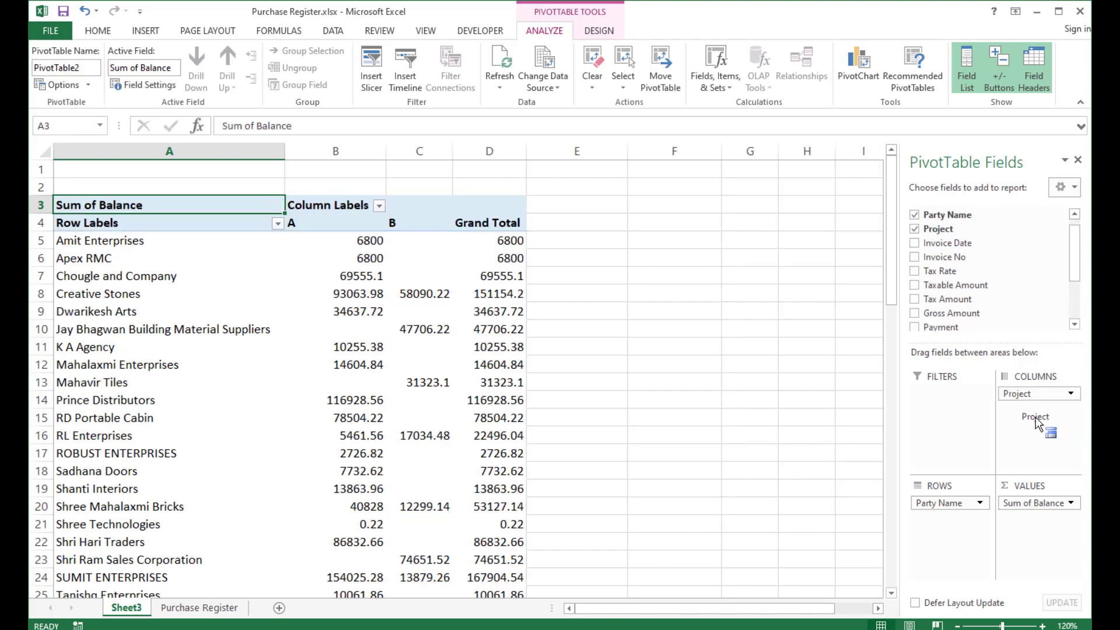
# Compare each party's balance under projects A and B and the grand totals.
pyautogui.click(69, 248)
pyautogui.click(371, 239)
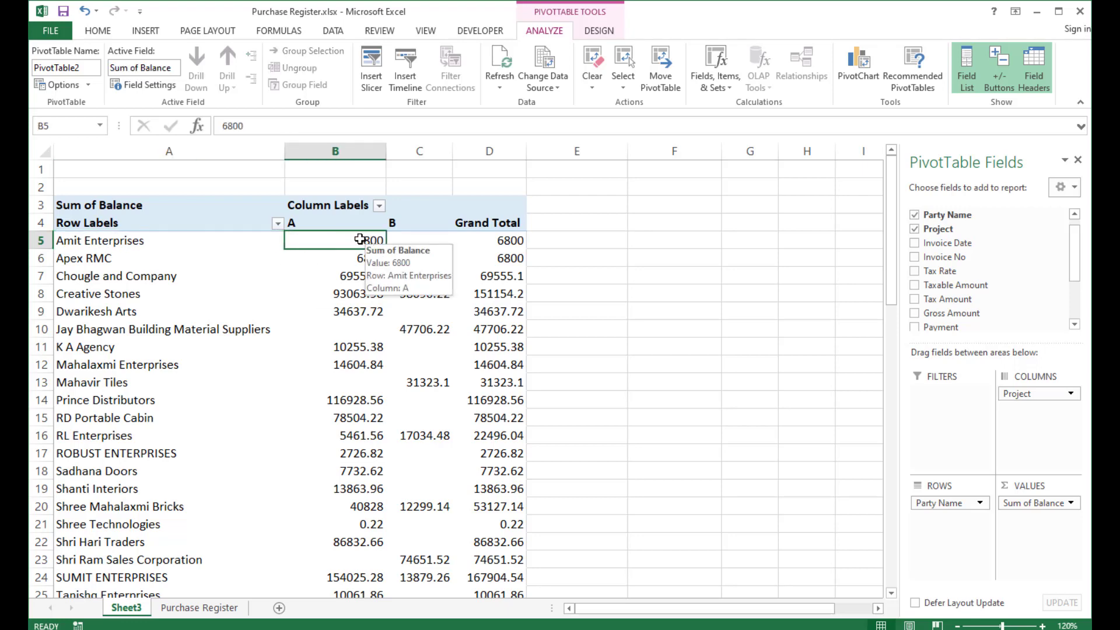
pyautogui.click(411, 241)
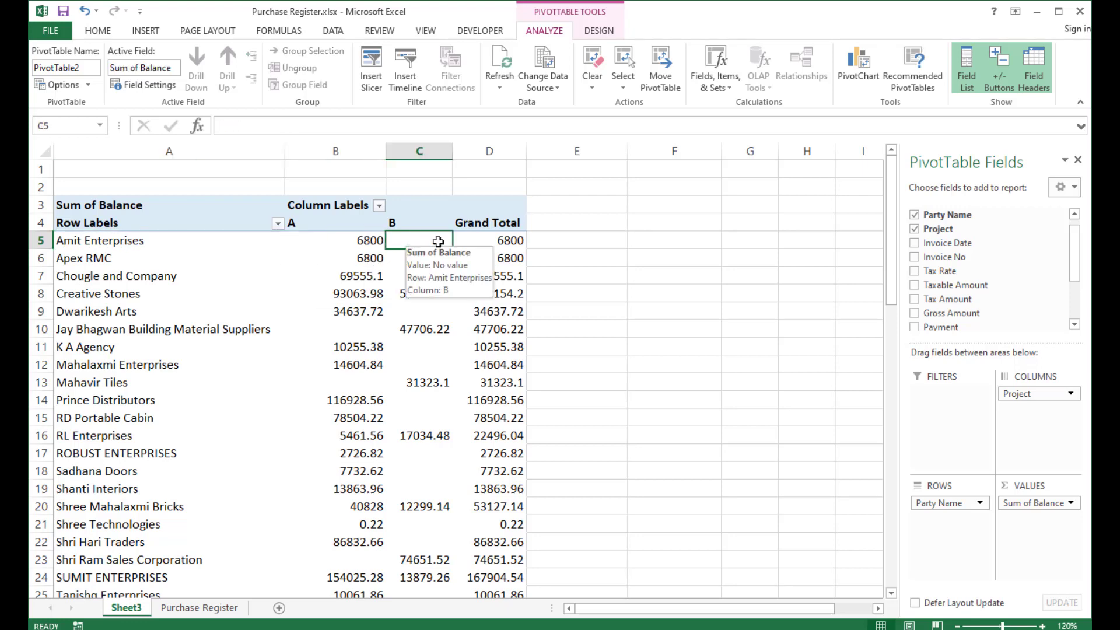
pyautogui.click(501, 242)
pyautogui.scroll(-5, 500, 242)
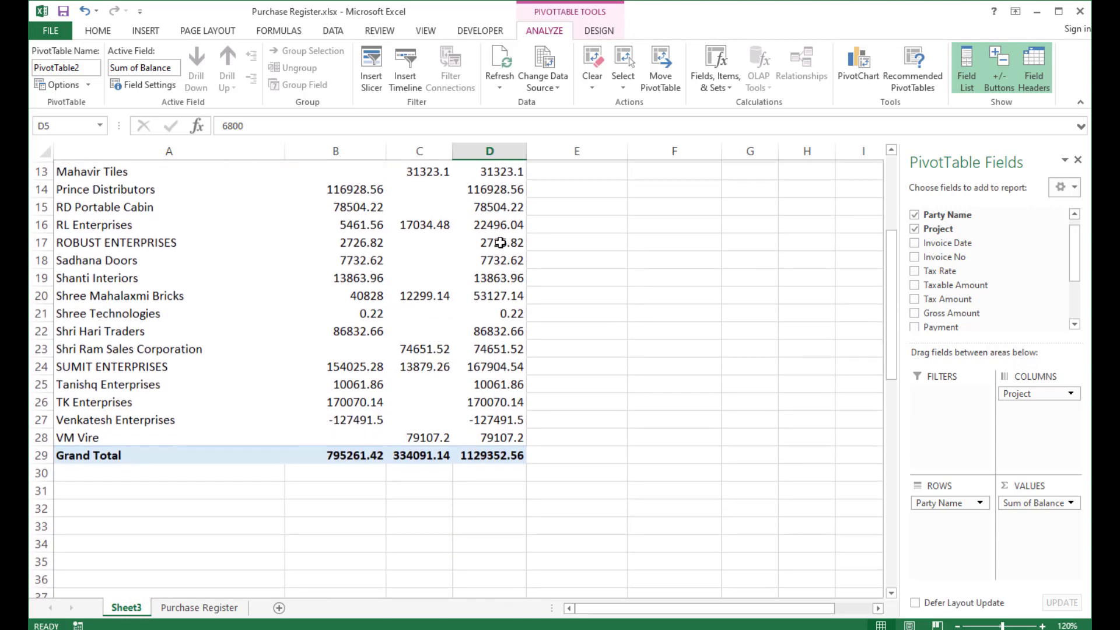
pyautogui.click(478, 402)
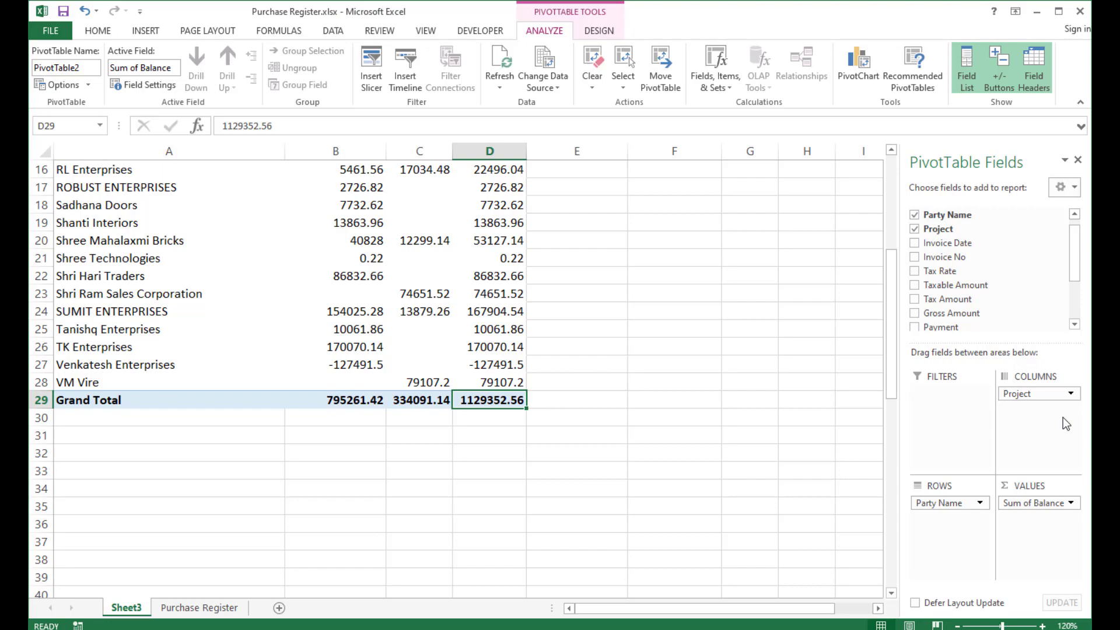
pyautogui.scroll(5, 483, 339)
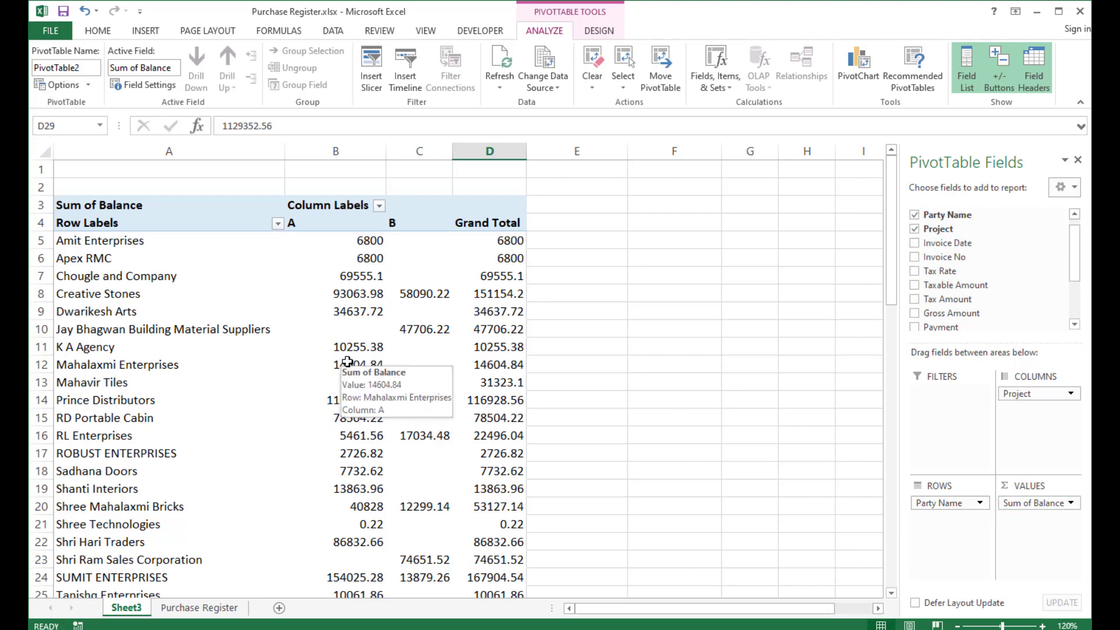
# Remove Project from the PivotTable's columns.
pyautogui.click(131, 282)
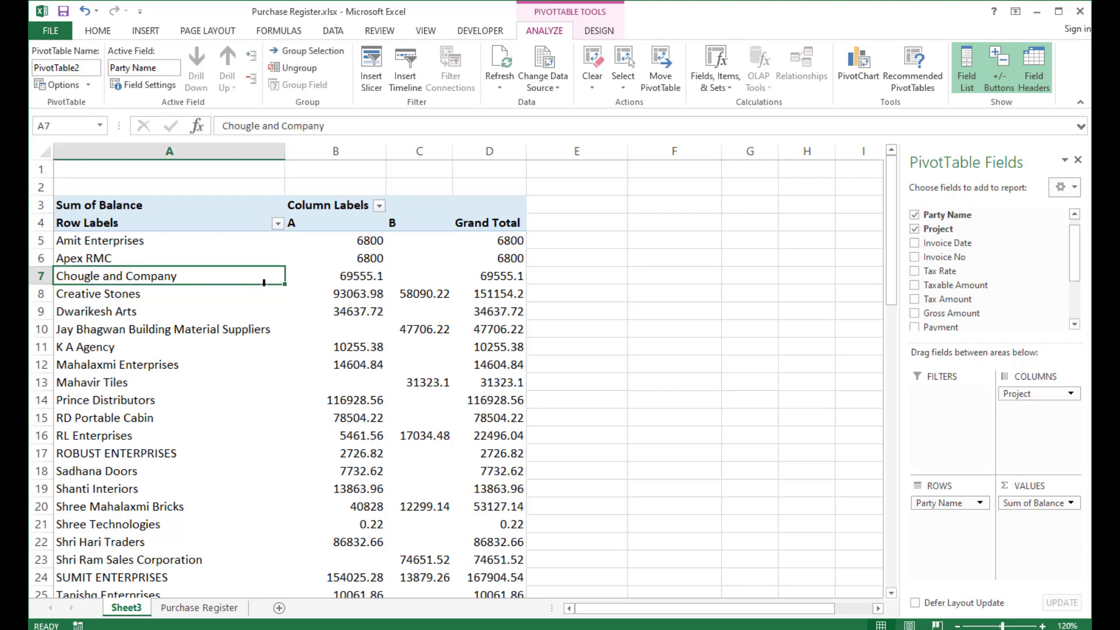
pyautogui.scroll(-3, 263, 283)
pyautogui.scroll(3, 263, 283)
pyautogui.moveTo(1027, 395); pyautogui.dragTo(939, 251)
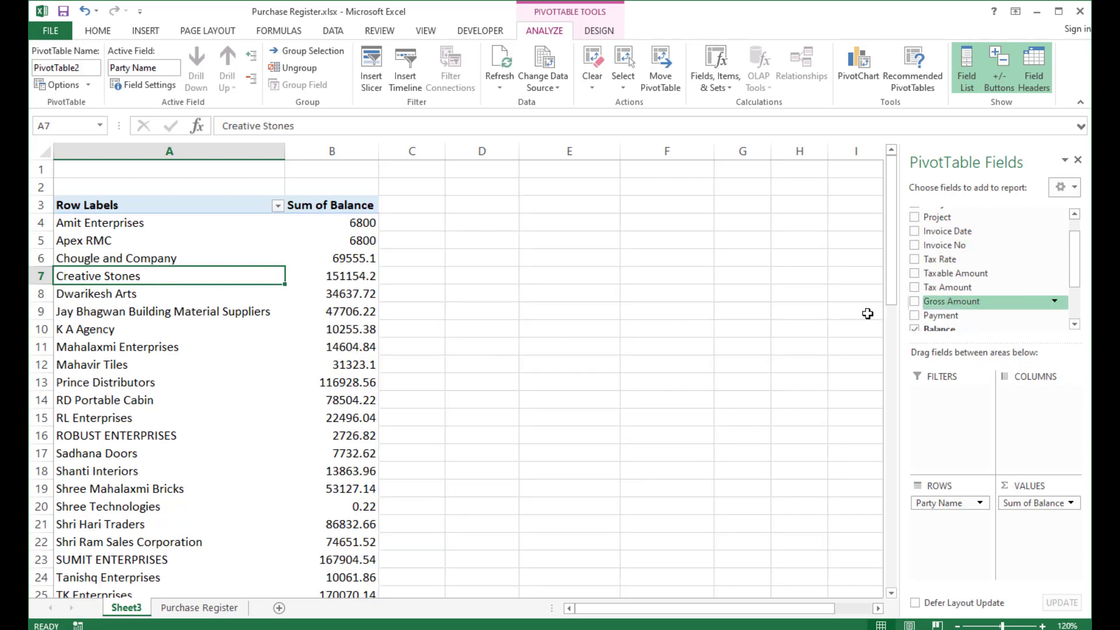
# Add Project as a report filter field of the PivotTable.
pyautogui.scroll(2, 973, 298)
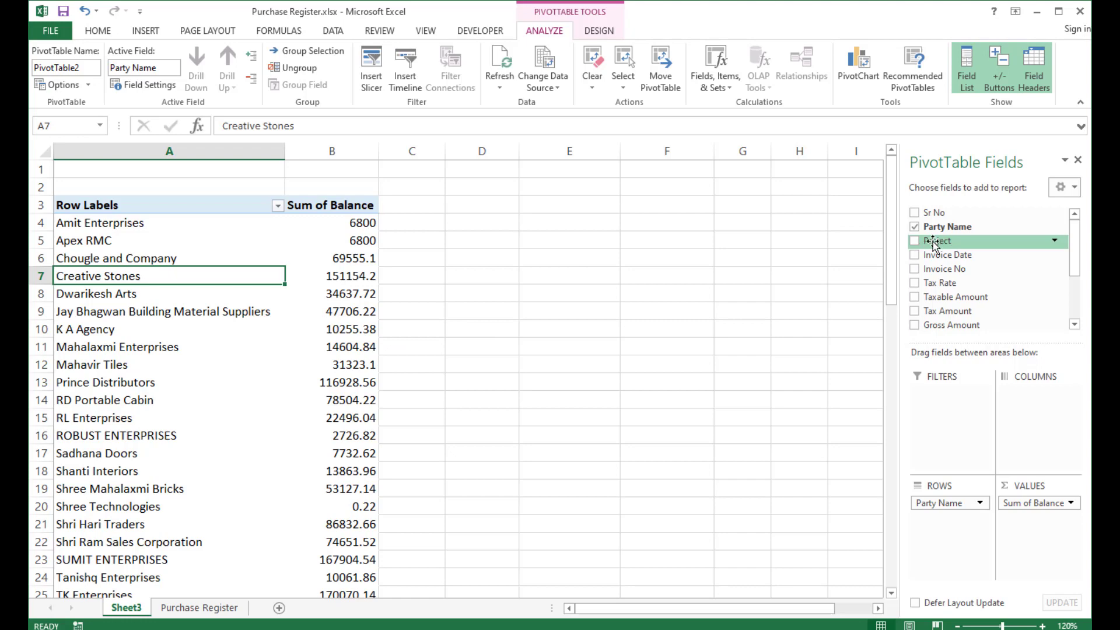
pyautogui.moveTo(940, 243); pyautogui.dragTo(943, 416)
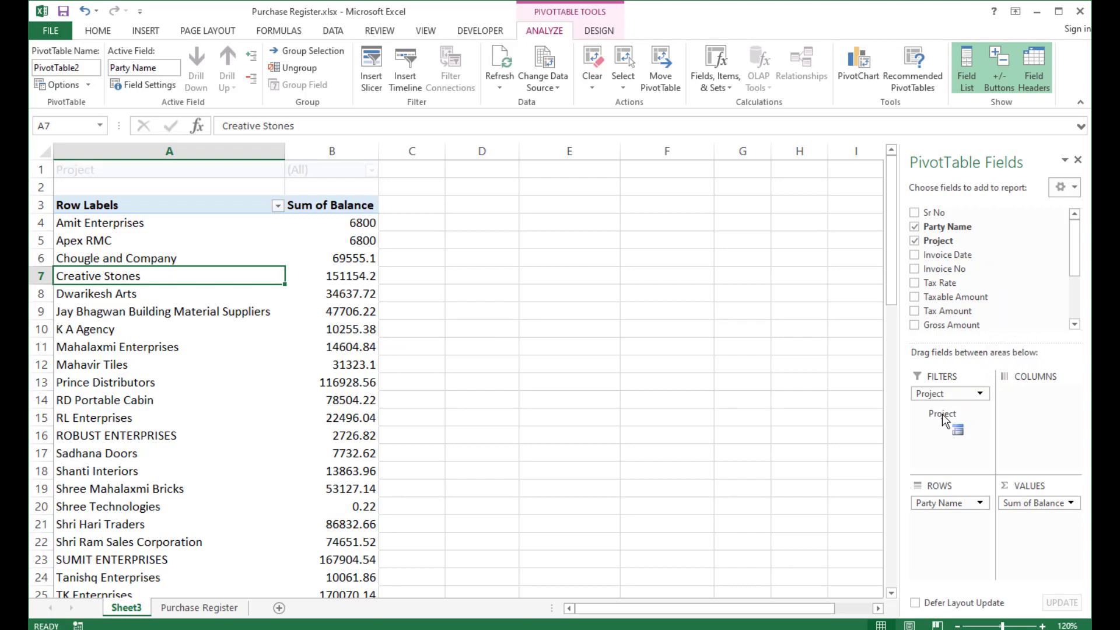
pyautogui.scroll(-1, 105, 256)
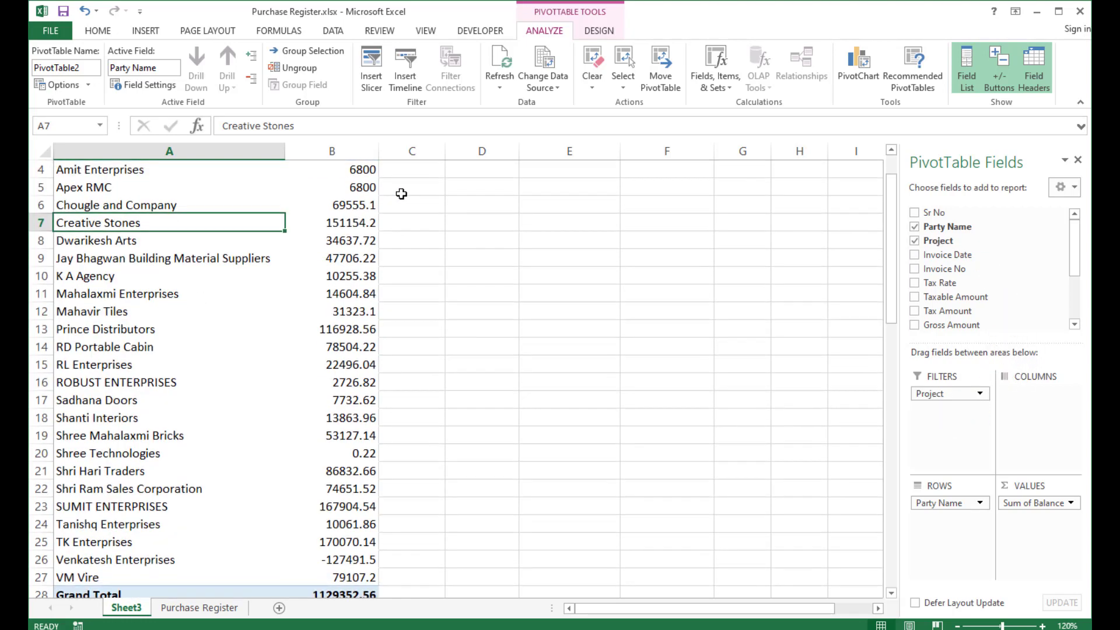
pyautogui.scroll(1, 251, 302)
# Filter the PivotTable to project A, then switch the filter to project B.
pyautogui.click(370, 171)
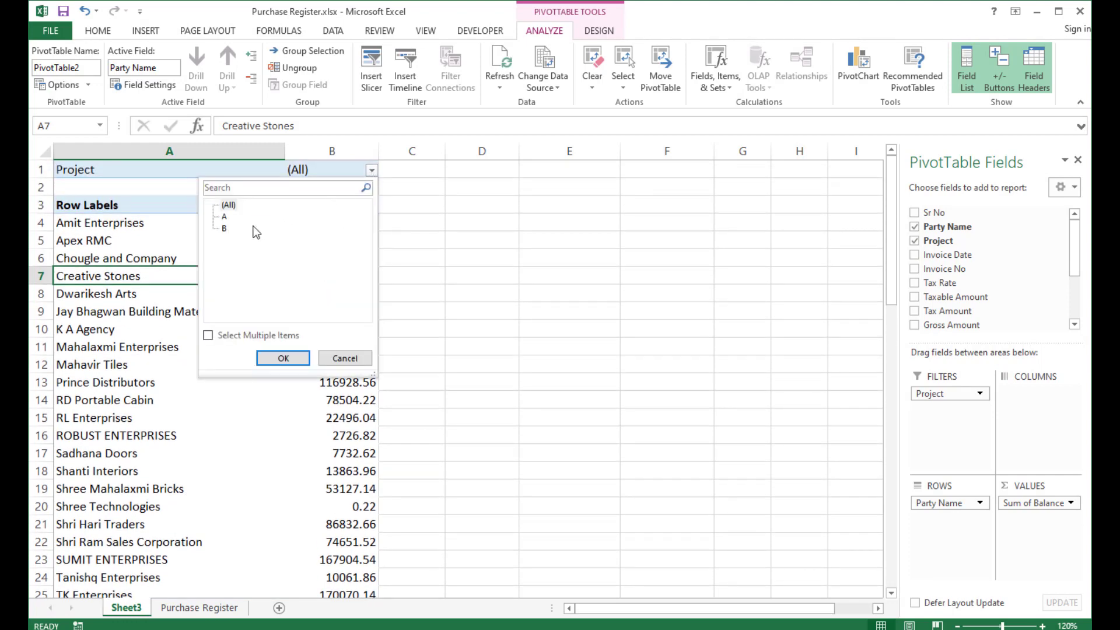
pyautogui.click(225, 217)
pyautogui.click(284, 357)
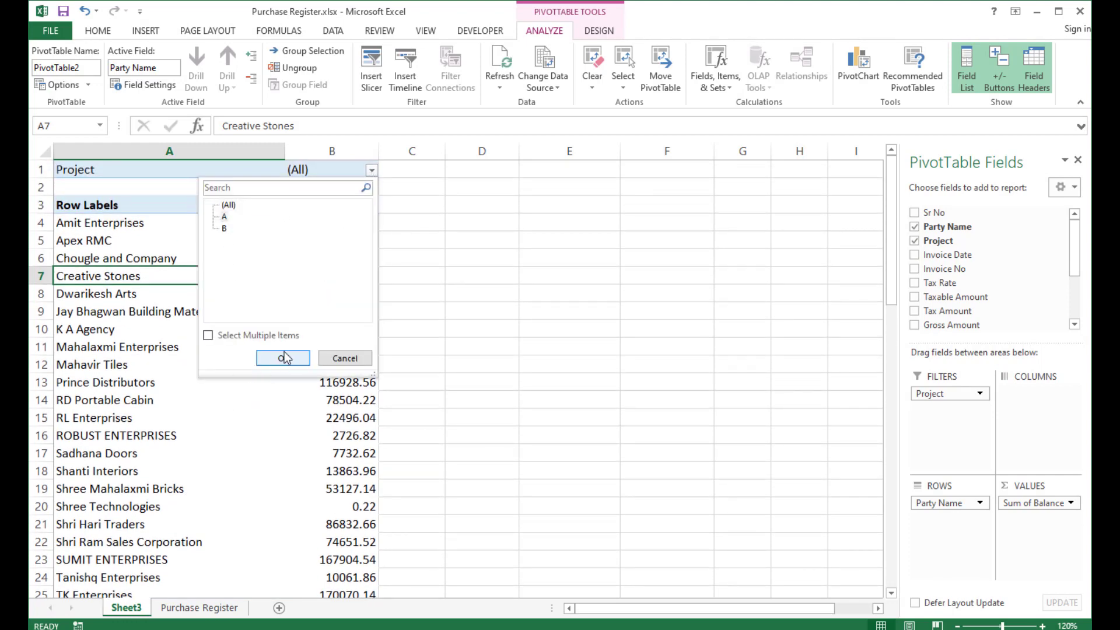
pyautogui.click(284, 358)
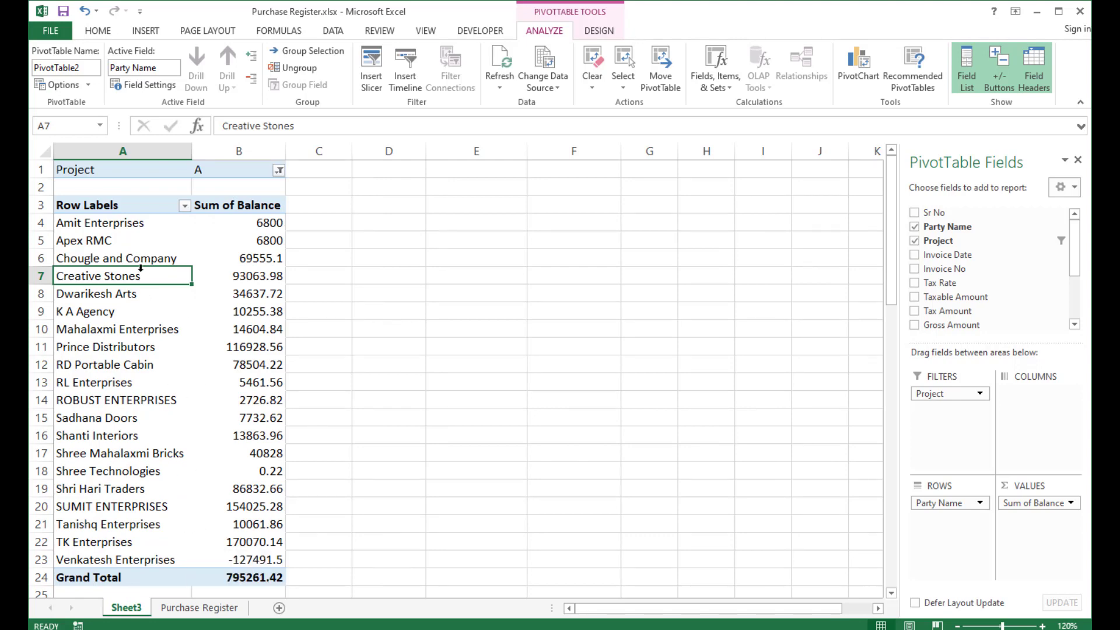
pyautogui.click(280, 170)
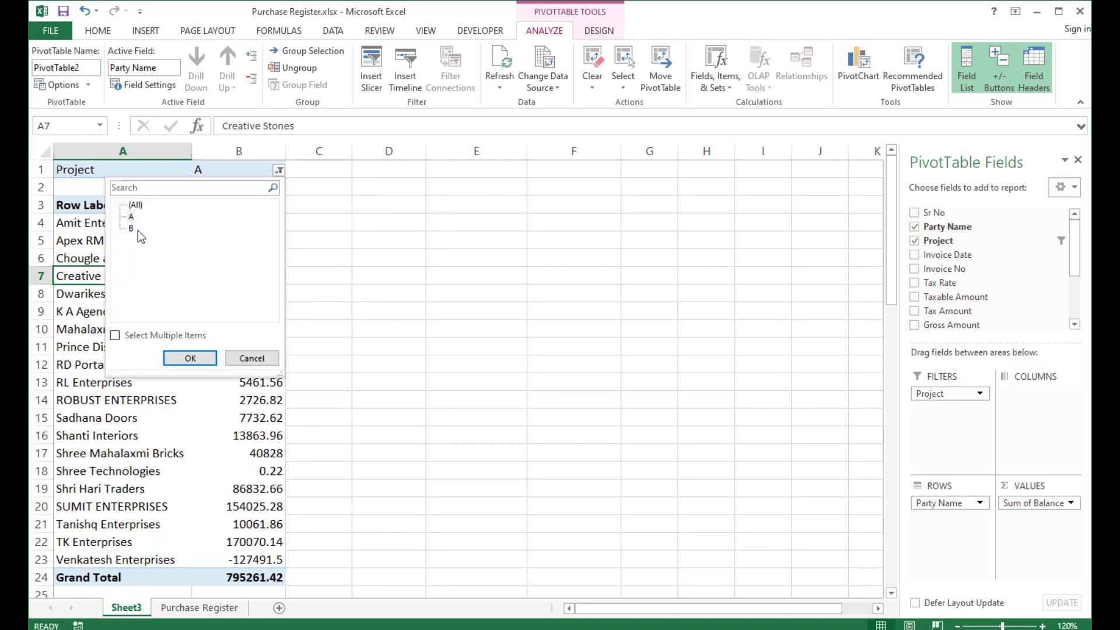
pyautogui.click(188, 359)
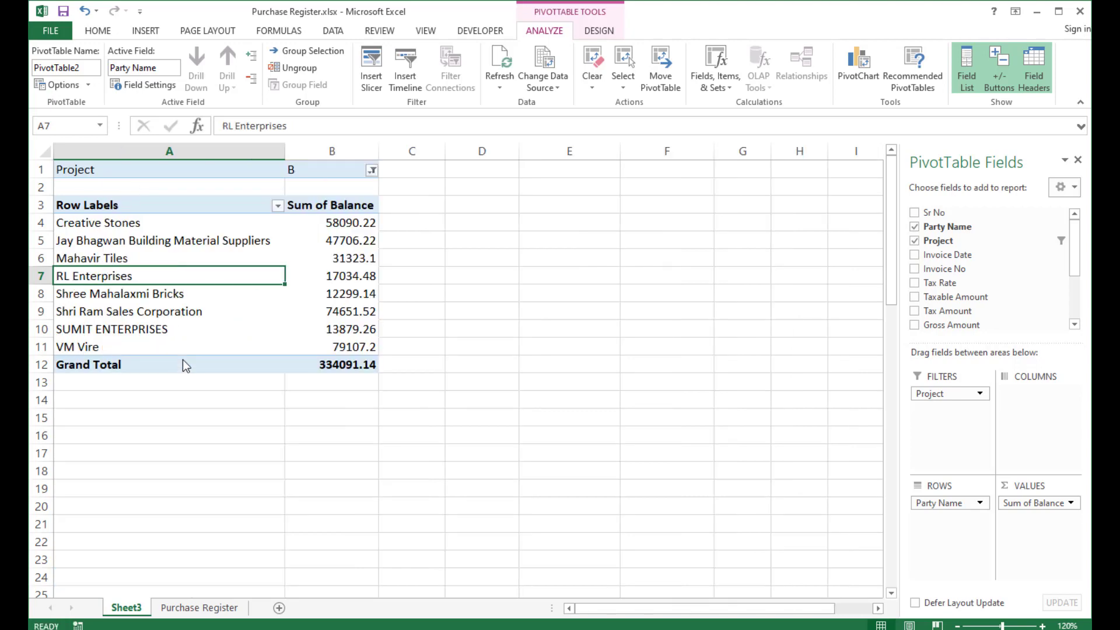
# Reset the project filter to show all projects, enabling multiple item selection.
pyautogui.click(372, 170)
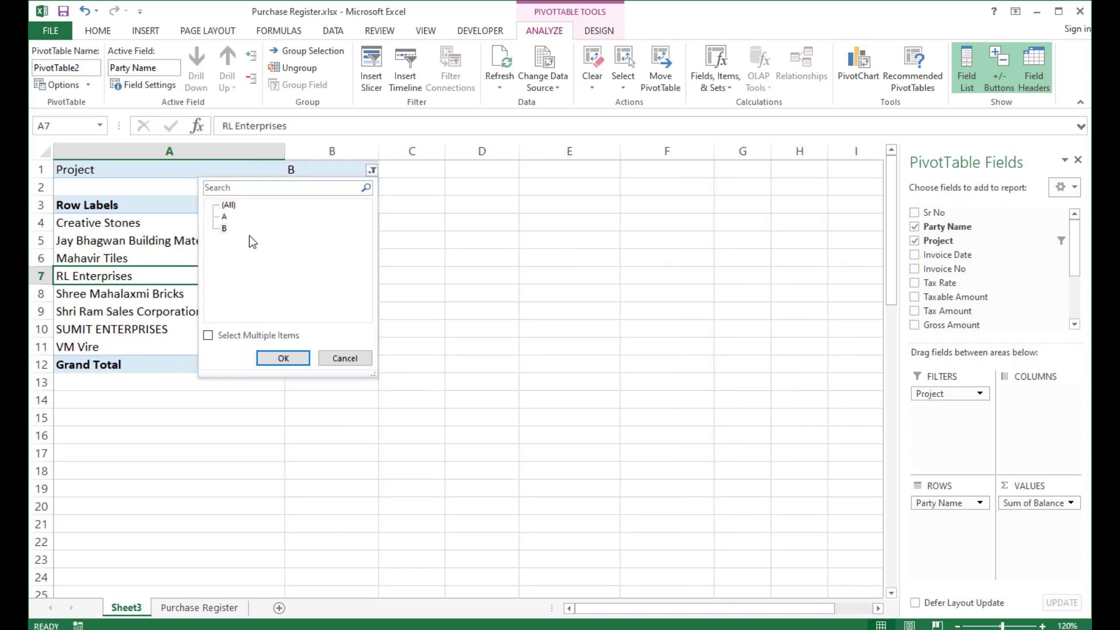
pyautogui.click(225, 335)
pyautogui.click(225, 216)
pyautogui.click(284, 358)
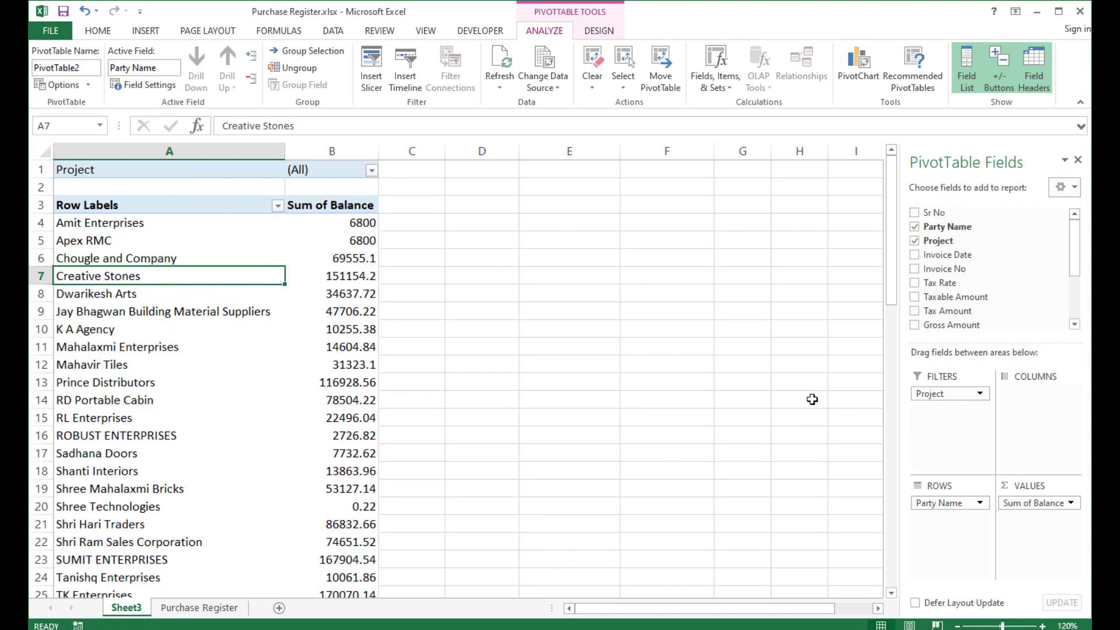
# Move Project from the filters to the rows beneath Party Name.
pyautogui.moveTo(949, 396); pyautogui.dragTo(941, 535)
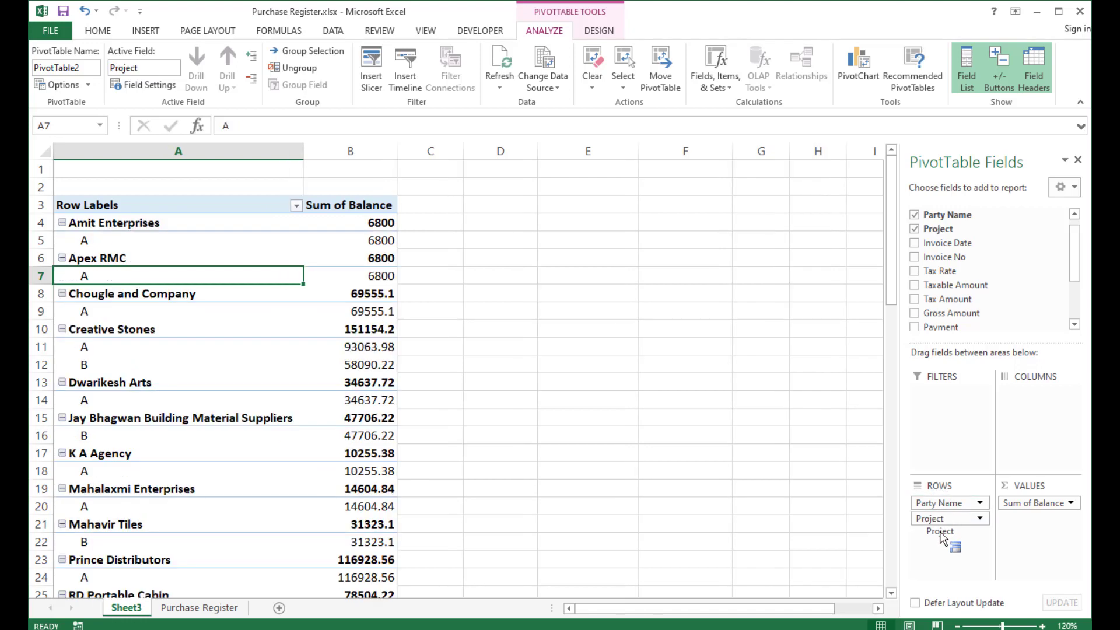
pyautogui.click(82, 335)
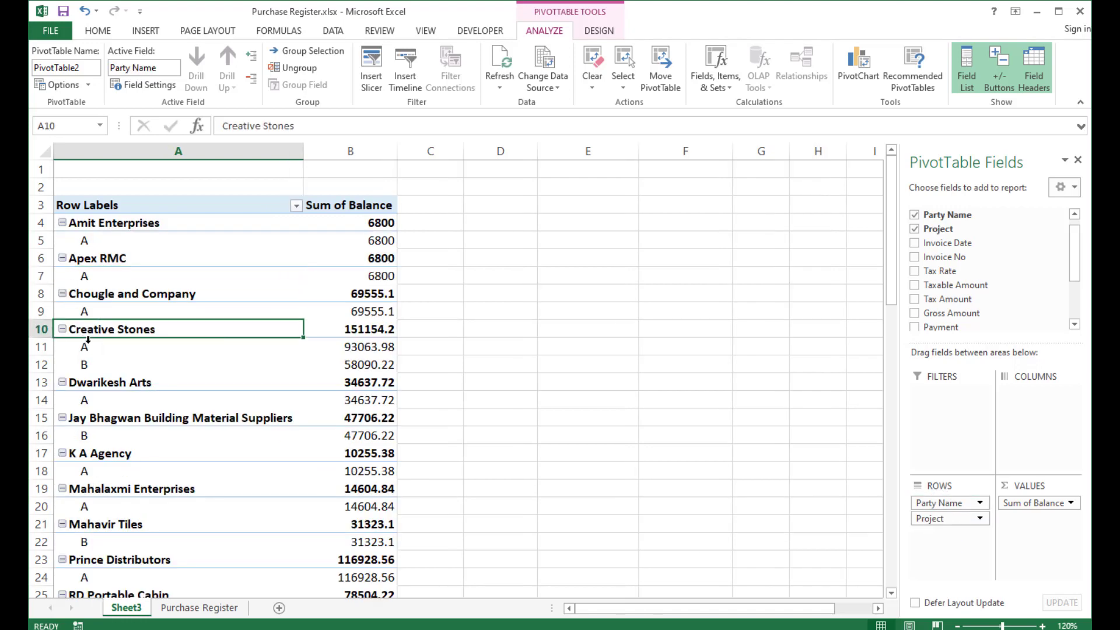
pyautogui.click(82, 347)
pyautogui.click(80, 365)
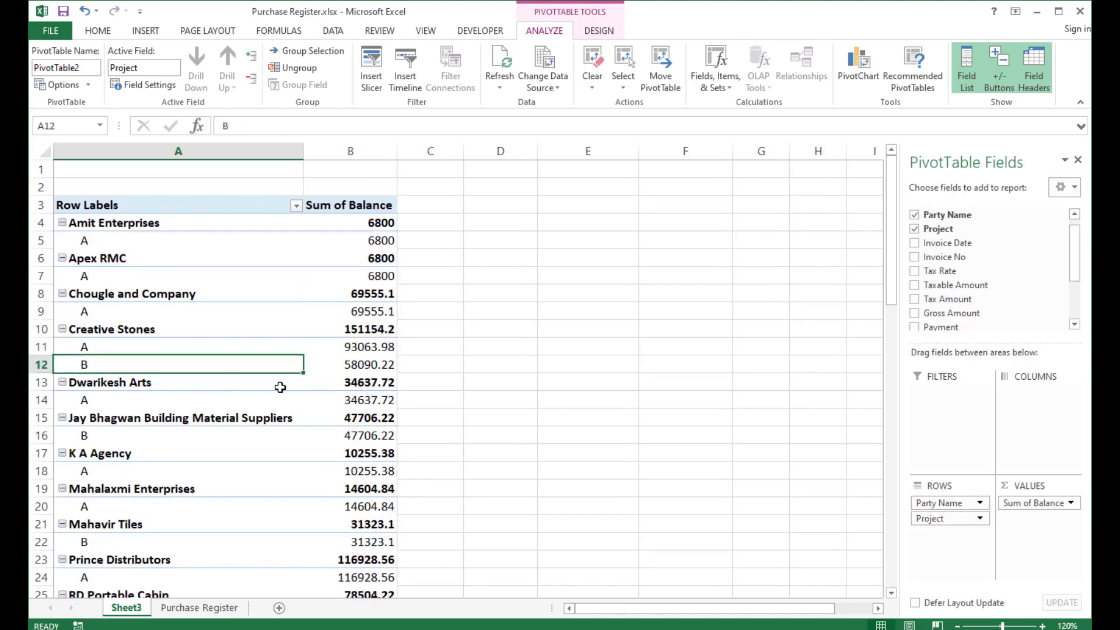
# Reorder the row fields so Project comes before Party Name.
pyautogui.moveTo(378, 361)
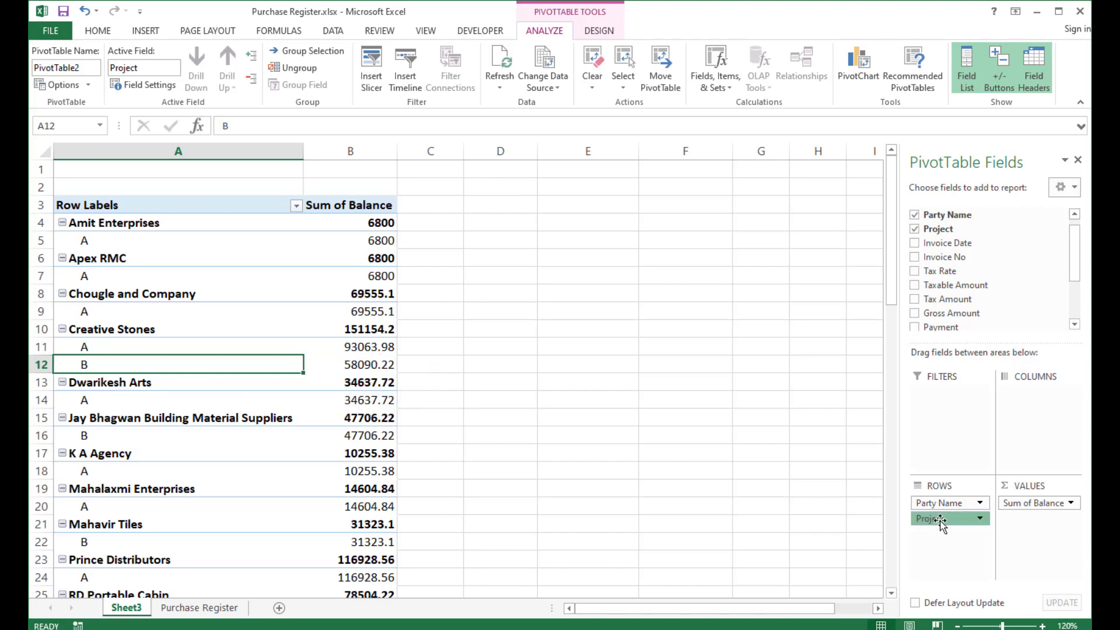
pyautogui.moveTo(941, 523); pyautogui.dragTo(946, 501)
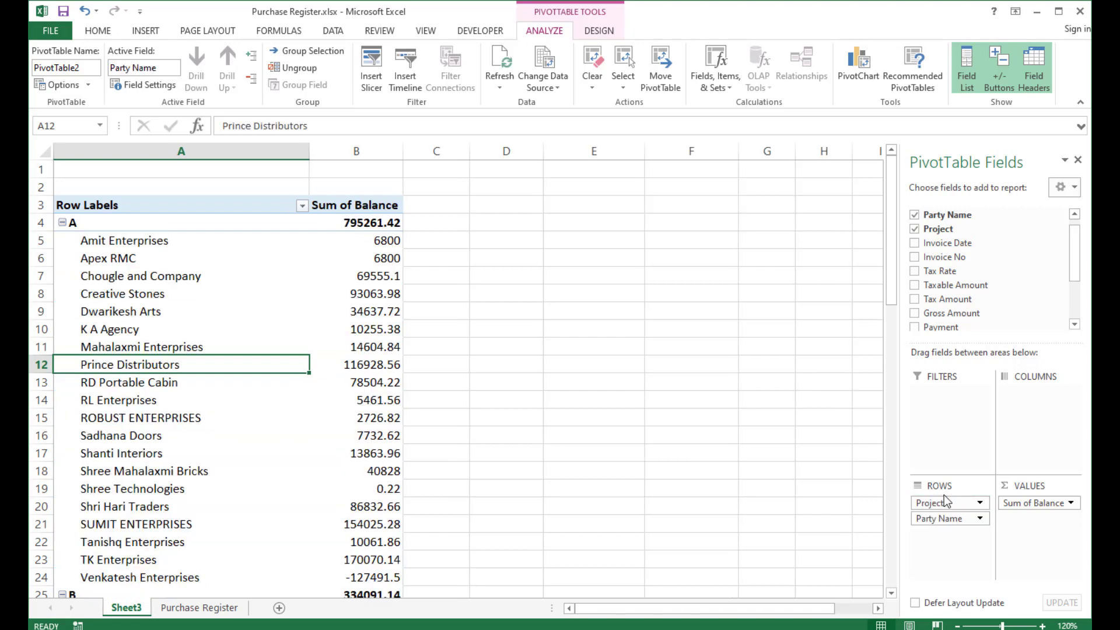
pyautogui.click(111, 239)
pyautogui.scroll(-2, 85, 477)
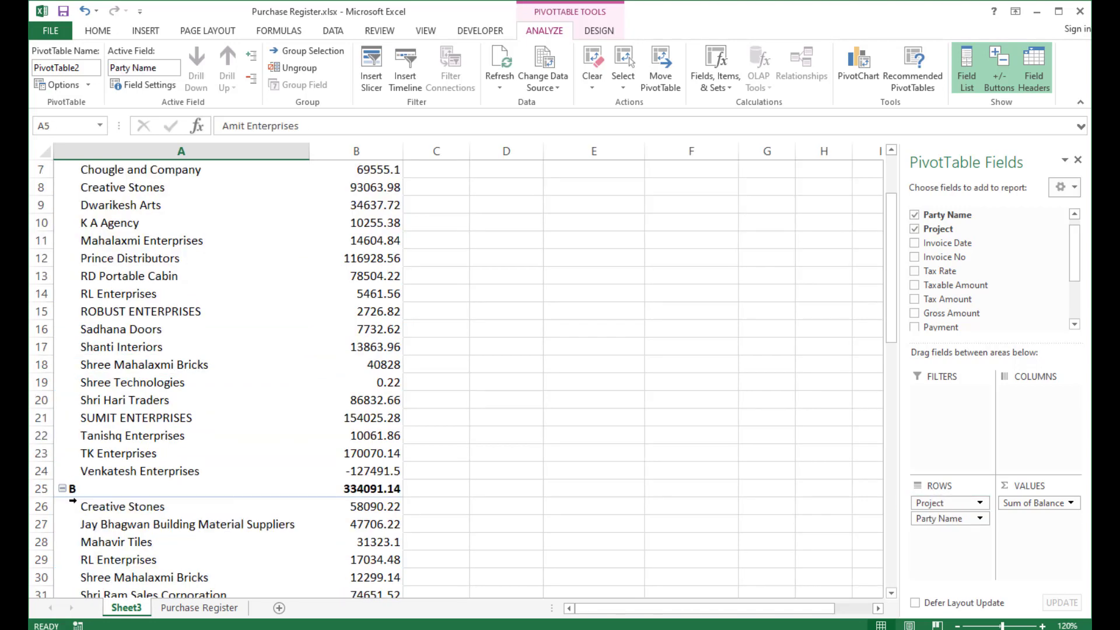
pyautogui.scroll(-1, 97, 463)
pyautogui.scroll(3, 354, 395)
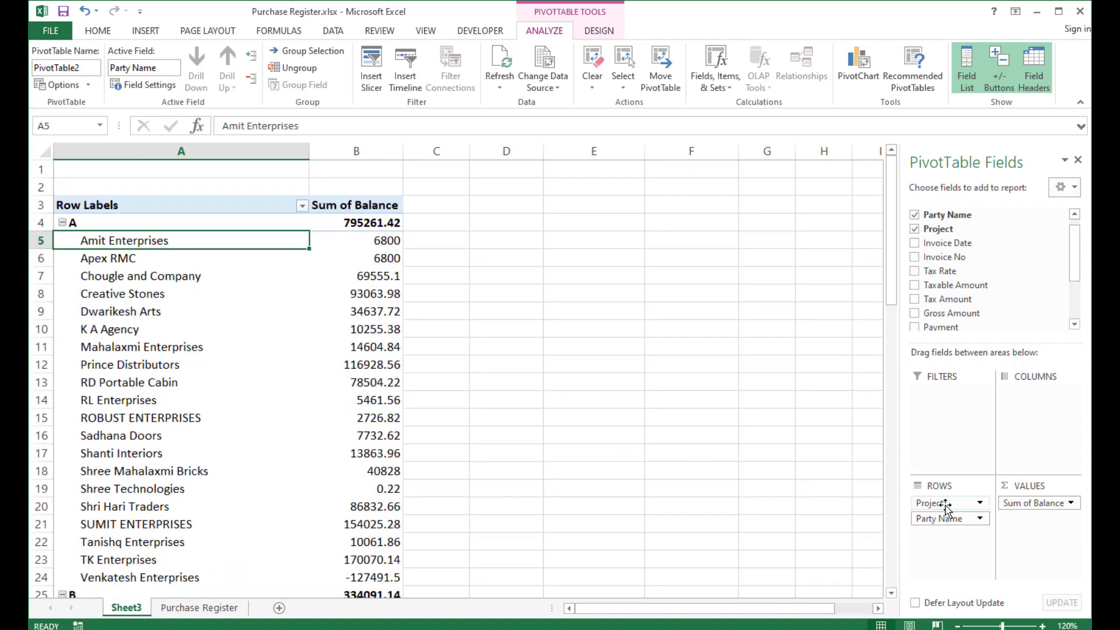
# Move the Project field from the rows to the columns of the PivotTable.
pyautogui.moveTo(946, 506); pyautogui.dragTo(1036, 401)
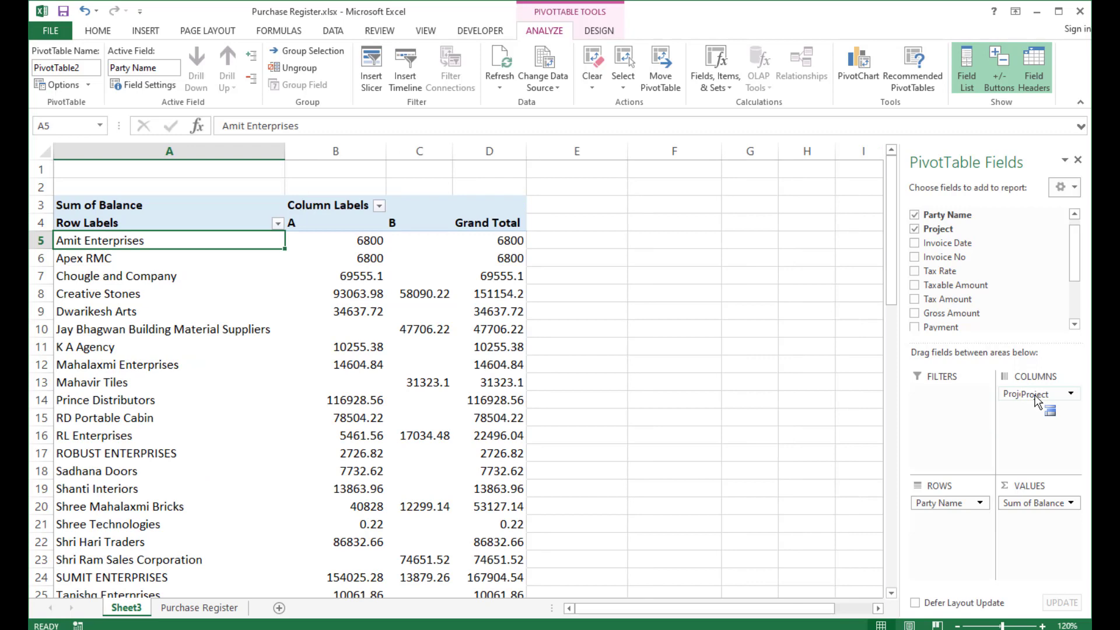
pyautogui.click(344, 238)
pyautogui.click(512, 242)
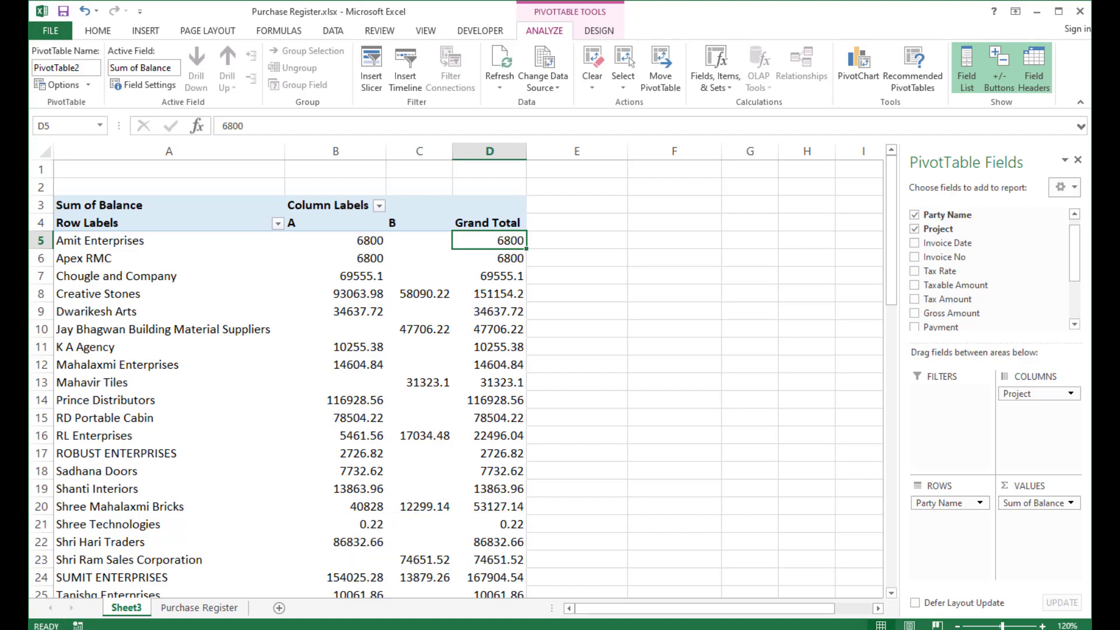
# Inspect the purchase register's rows below the last entry.
pyautogui.click(190, 611)
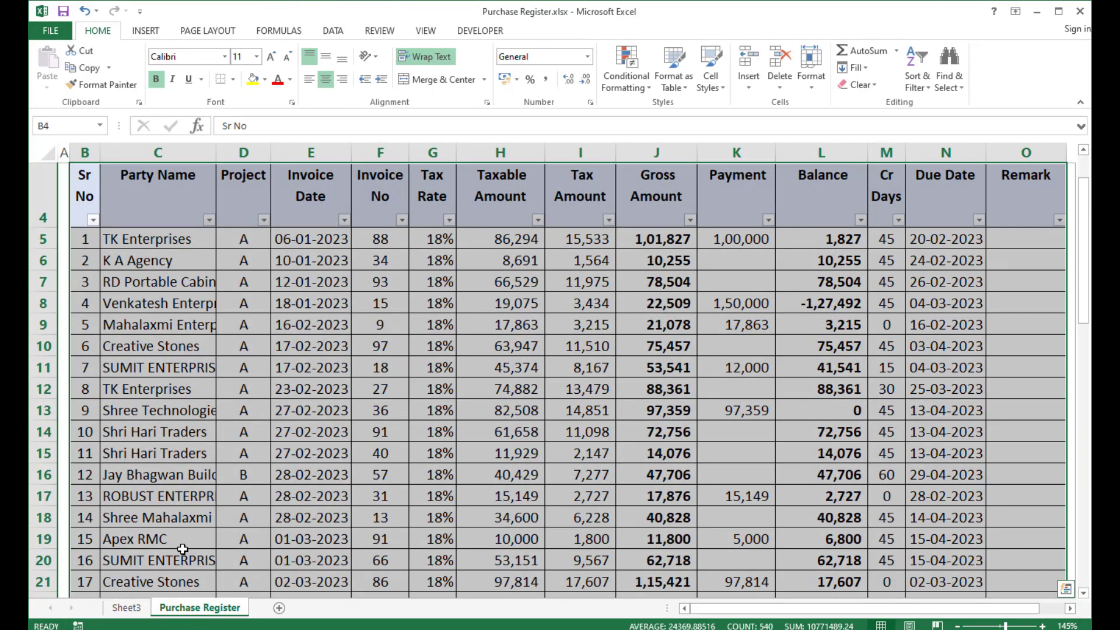
pyautogui.scroll(-11, 198, 467)
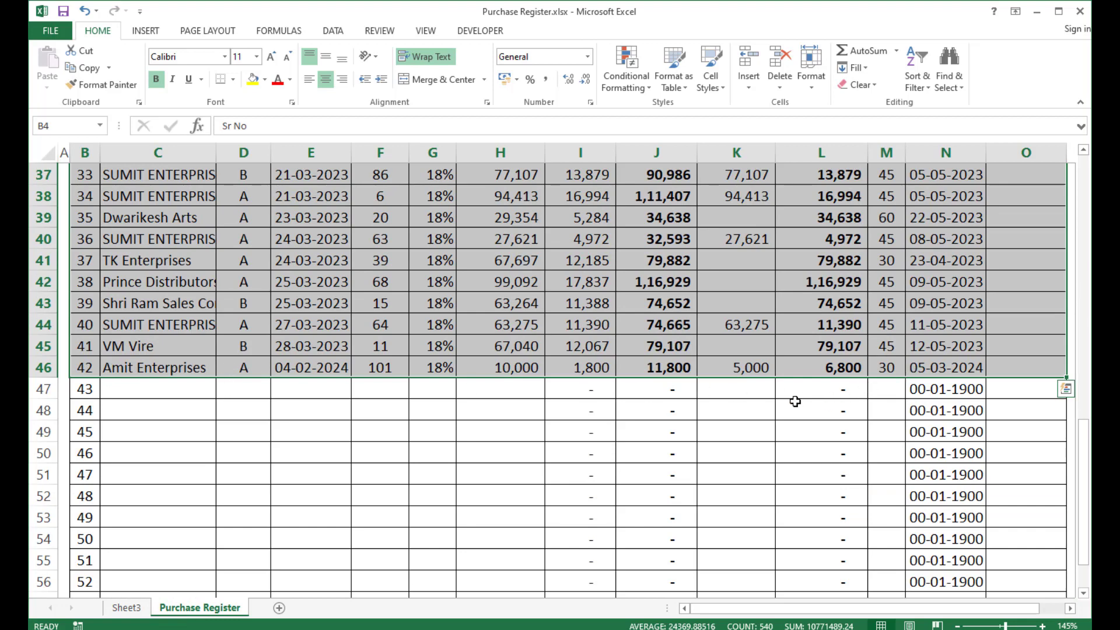
pyautogui.hotkey('shift', 'Down')
pyautogui.hotkey('shift', 'Down')
pyautogui.hotkey('shift', 'Down')
pyautogui.hotkey('shift', 'Down')
pyautogui.hotkey('shift', 'Down')
pyautogui.hotkey('shift', 'Down')
pyautogui.hotkey('shift', 'Down')
pyautogui.hotkey('shift', 'Down')
pyautogui.hotkey('shift', 'Down')
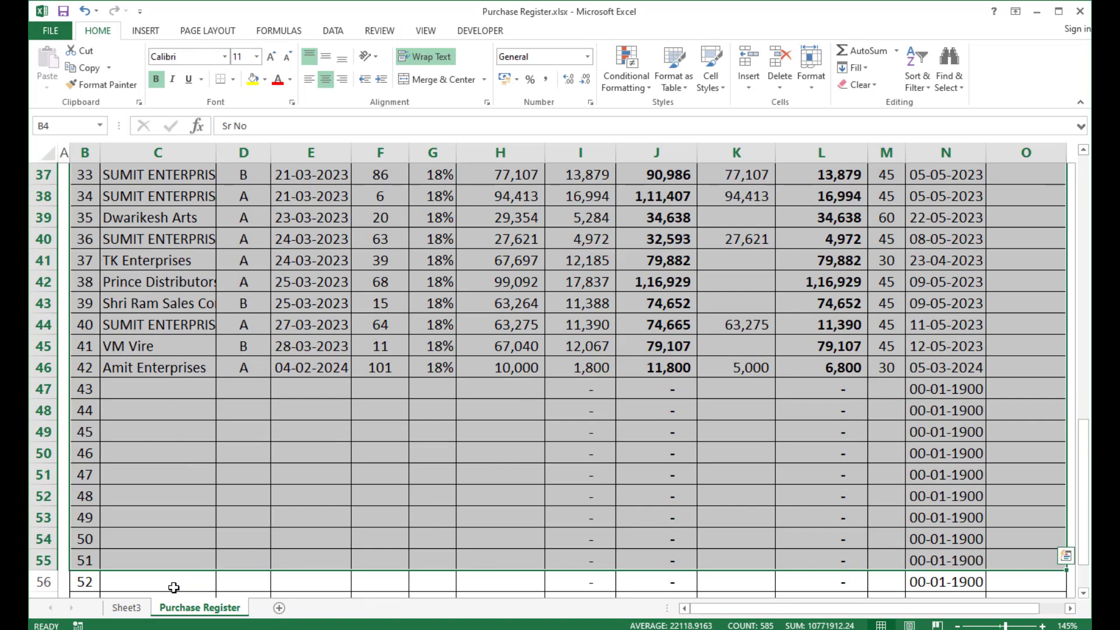
# Refresh the PivotTable and confirm its data source range as 'Purchase Register'!$B$4:$O$46.
pyautogui.click(127, 607)
pyautogui.click(190, 372)
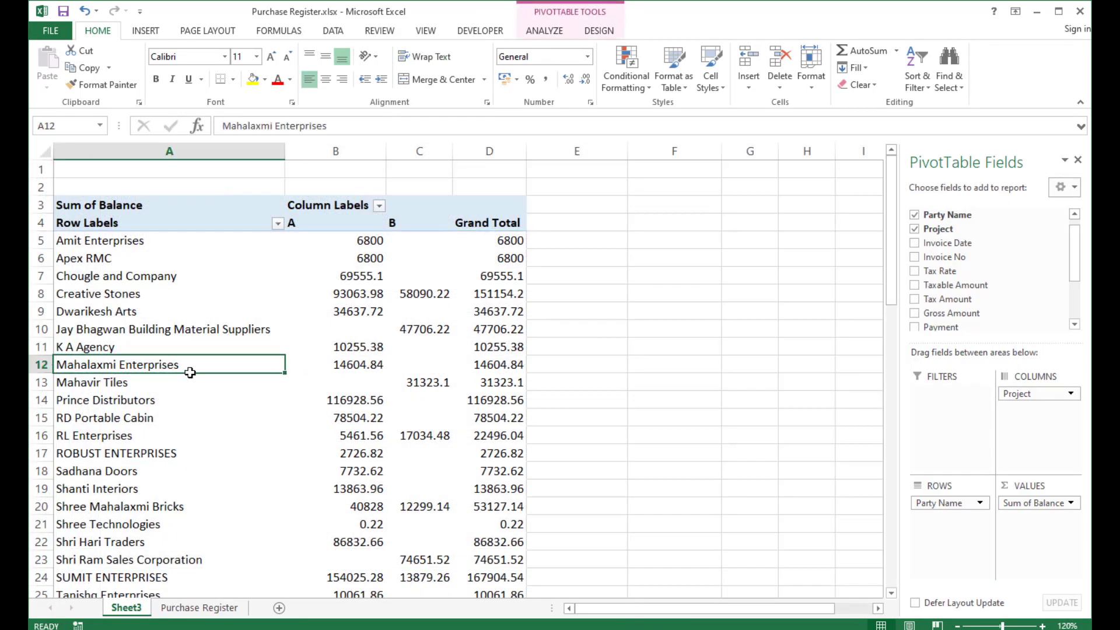
pyautogui.click(544, 31)
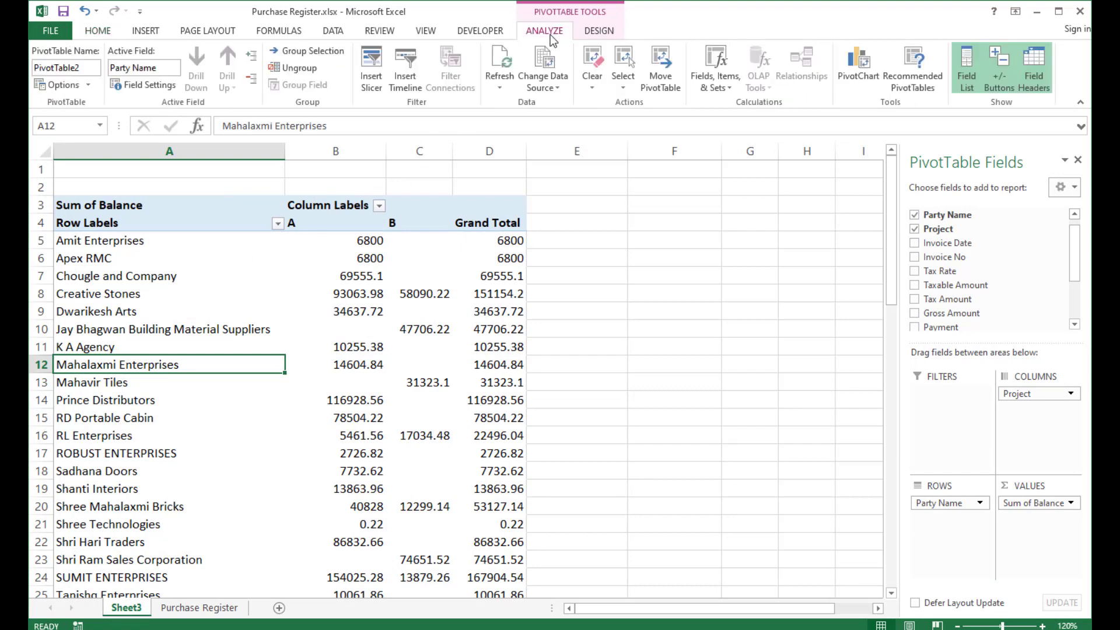
pyautogui.click(500, 71)
pyautogui.click(500, 67)
pyautogui.click(542, 87)
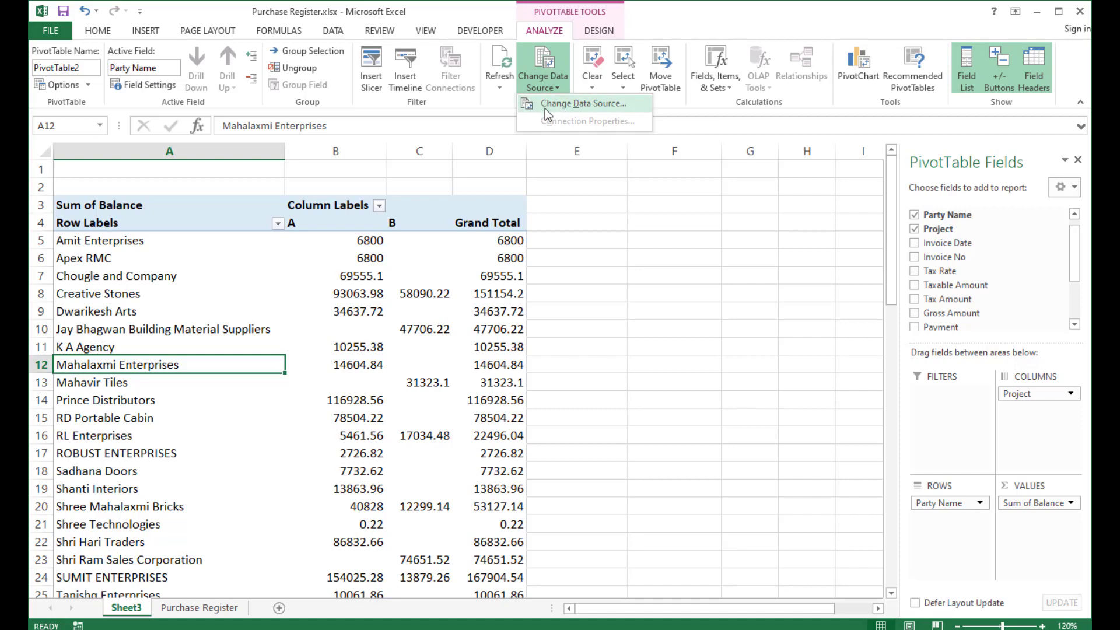
pyautogui.click(551, 105)
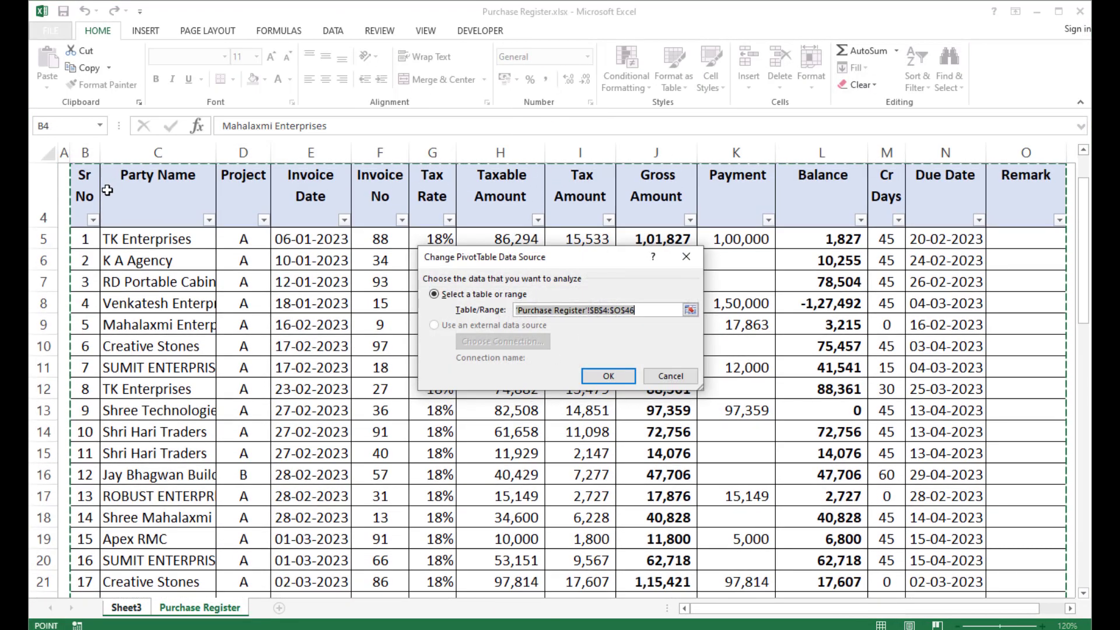
pyautogui.click(586, 376)
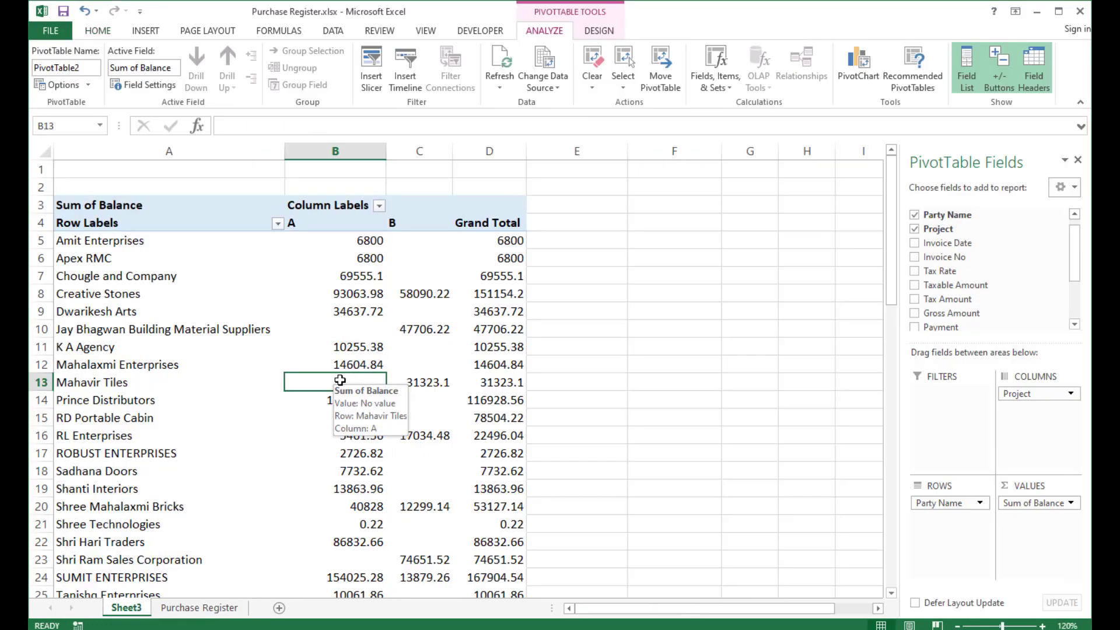
# Move Project from the columns back to the rows beneath Party Name.
pyautogui.click(599, 31)
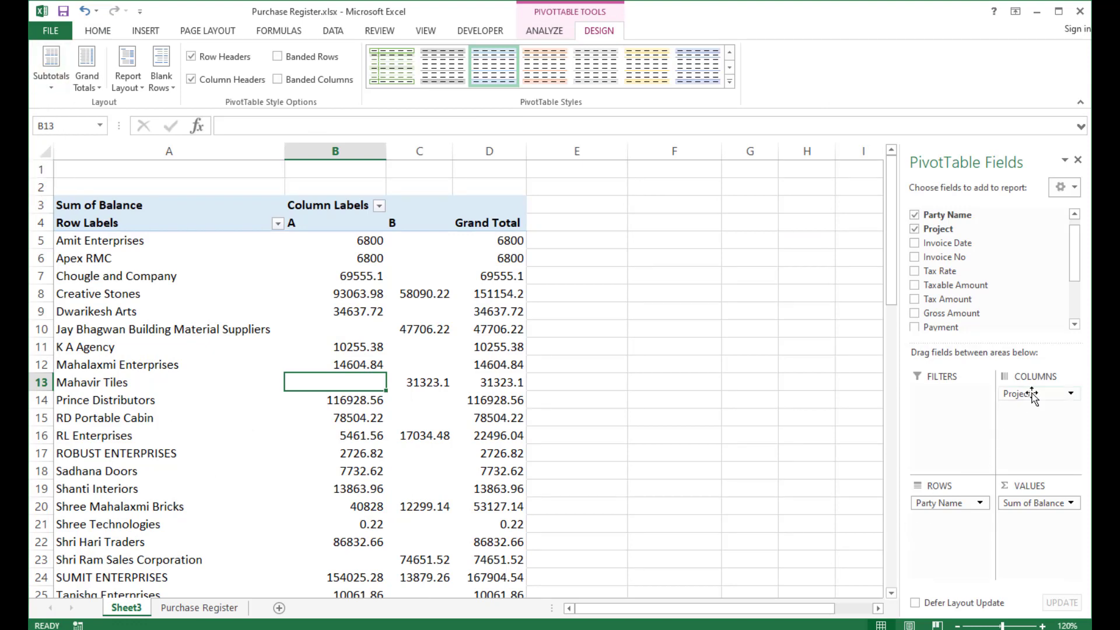
pyautogui.moveTo(1028, 393); pyautogui.dragTo(945, 539)
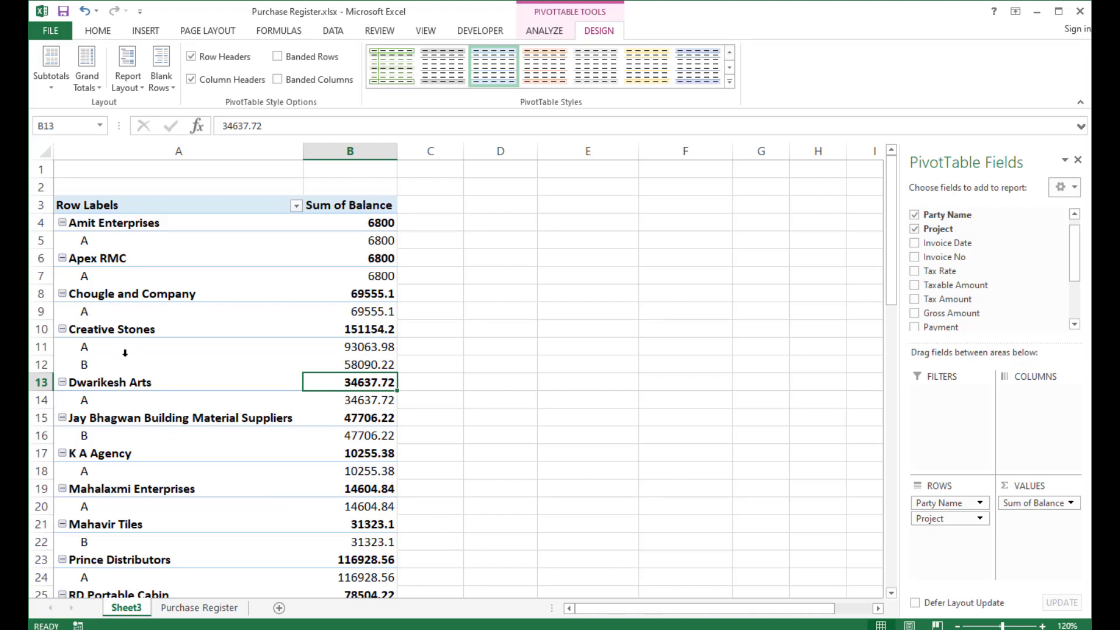
pyautogui.click(109, 228)
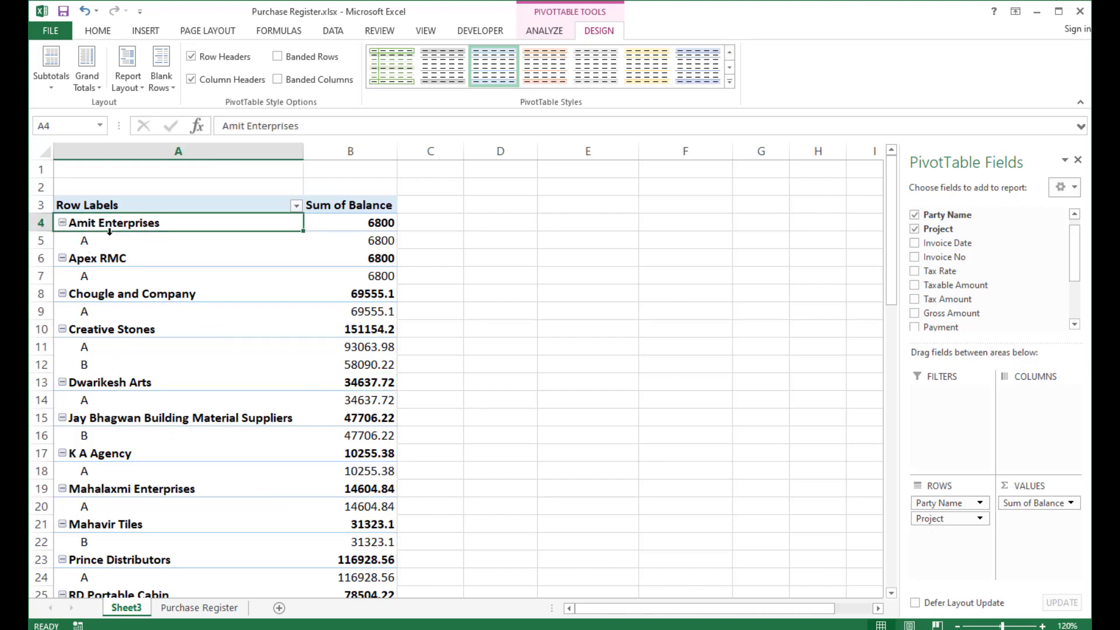
pyautogui.click(373, 224)
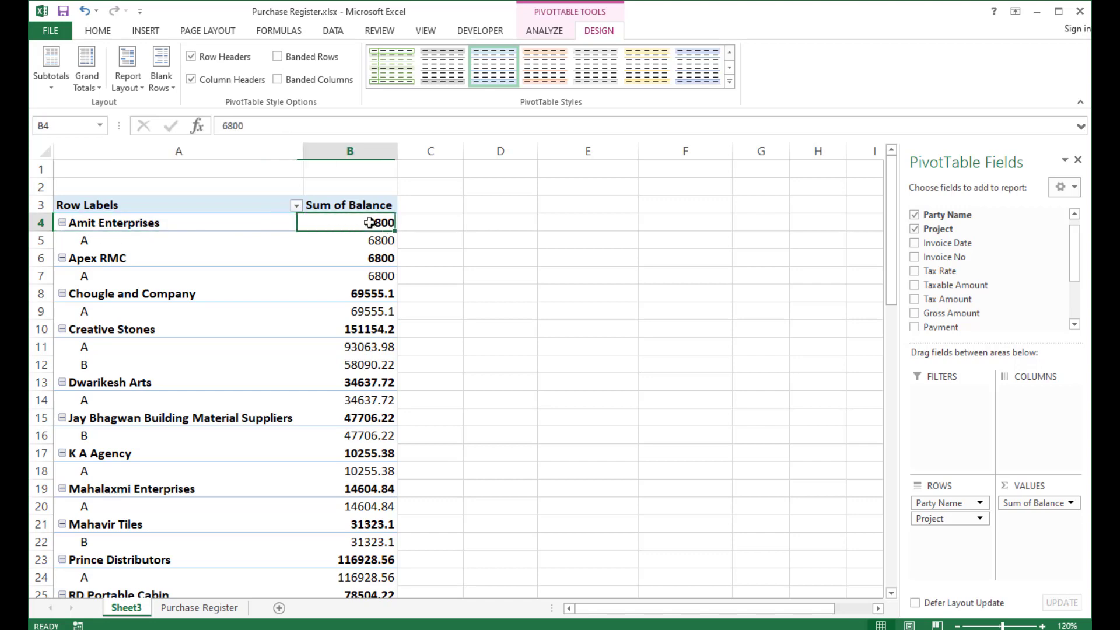
pyautogui.click(127, 246)
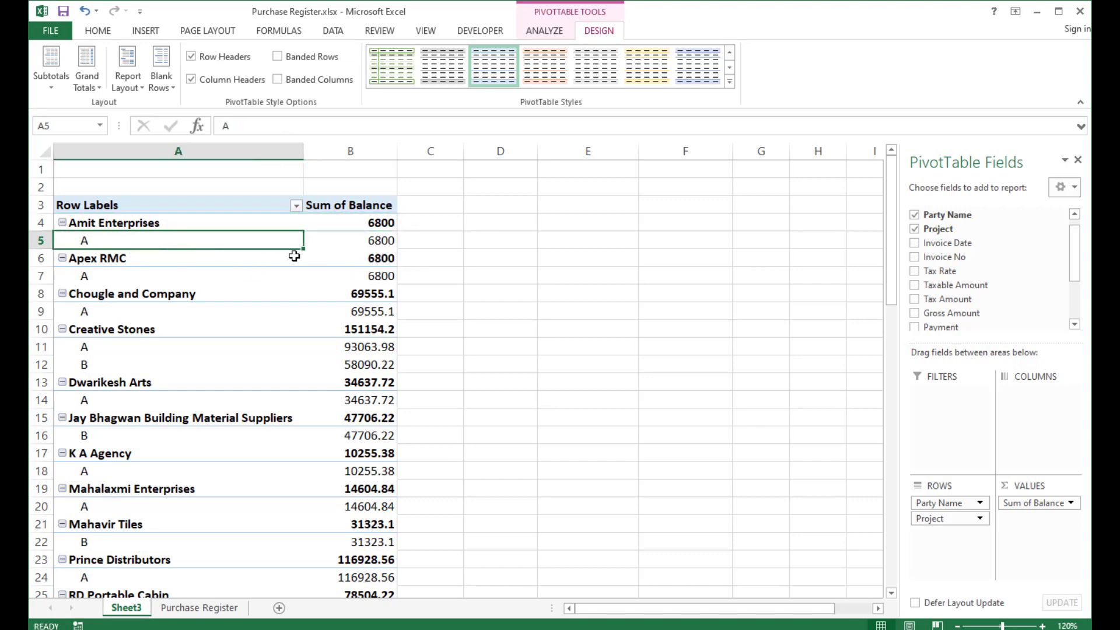
pyautogui.click(369, 245)
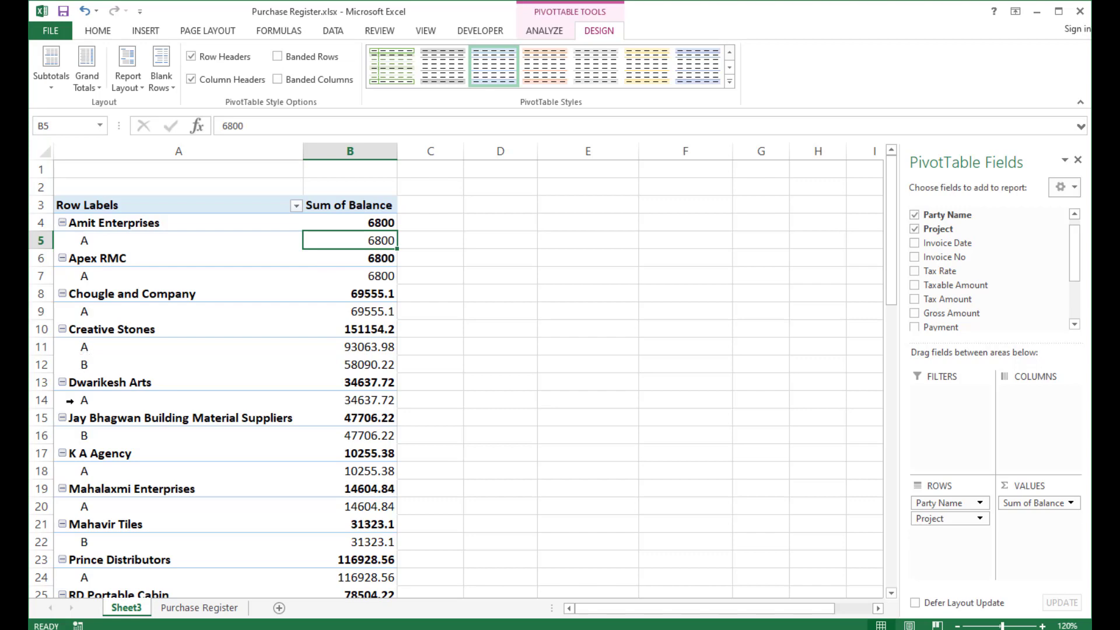
pyautogui.click(81, 348)
pyautogui.click(83, 368)
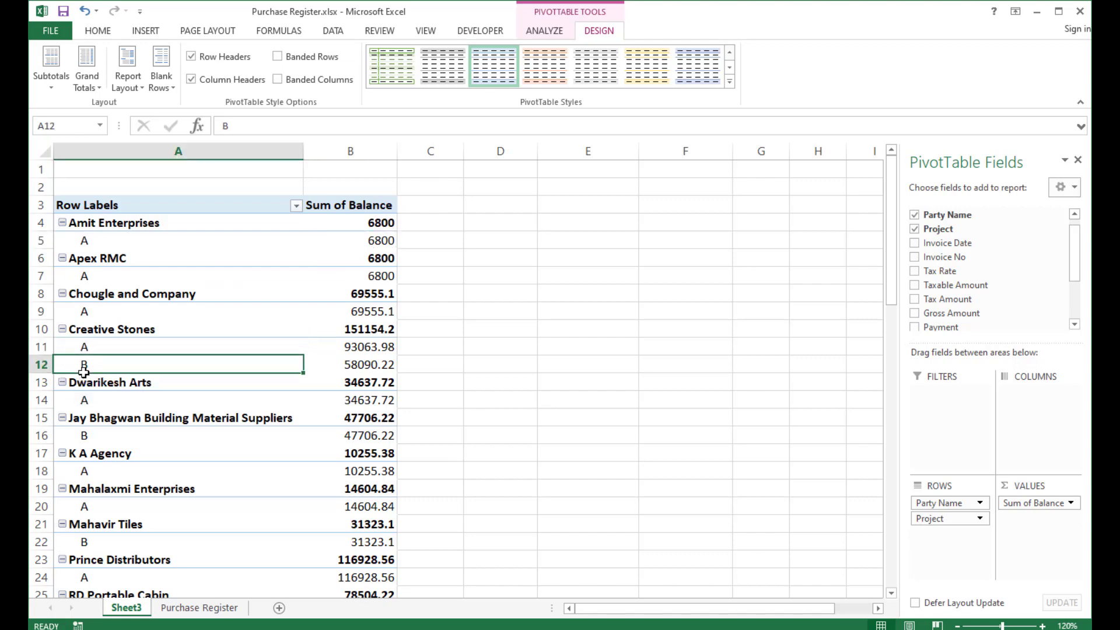
pyautogui.click(343, 330)
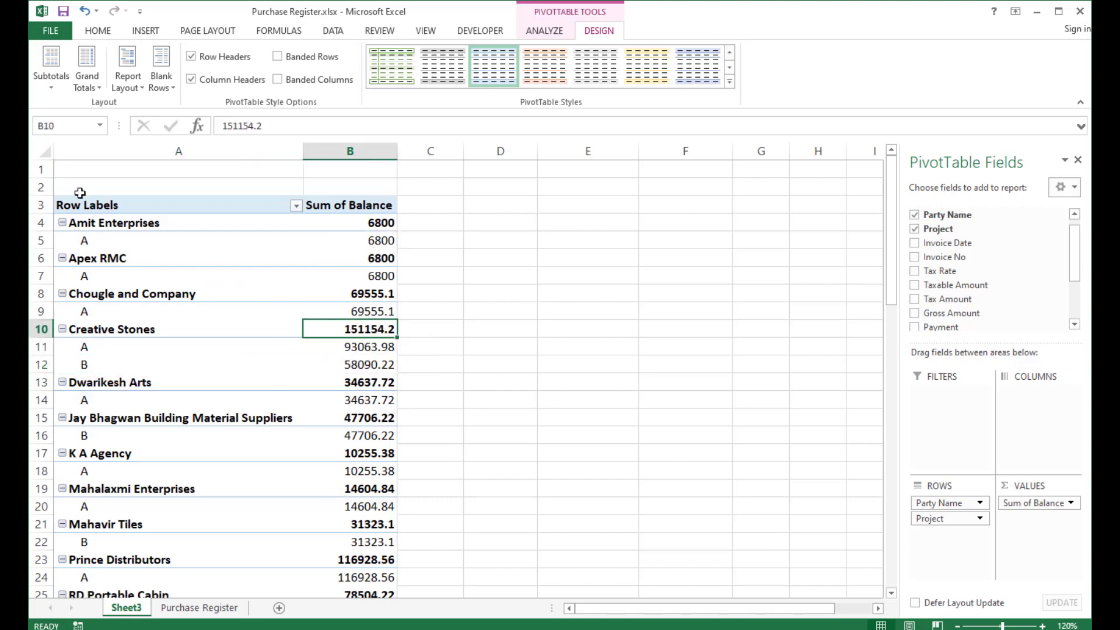
# Turn off subtotals in the PivotTable.
pyautogui.click(55, 89)
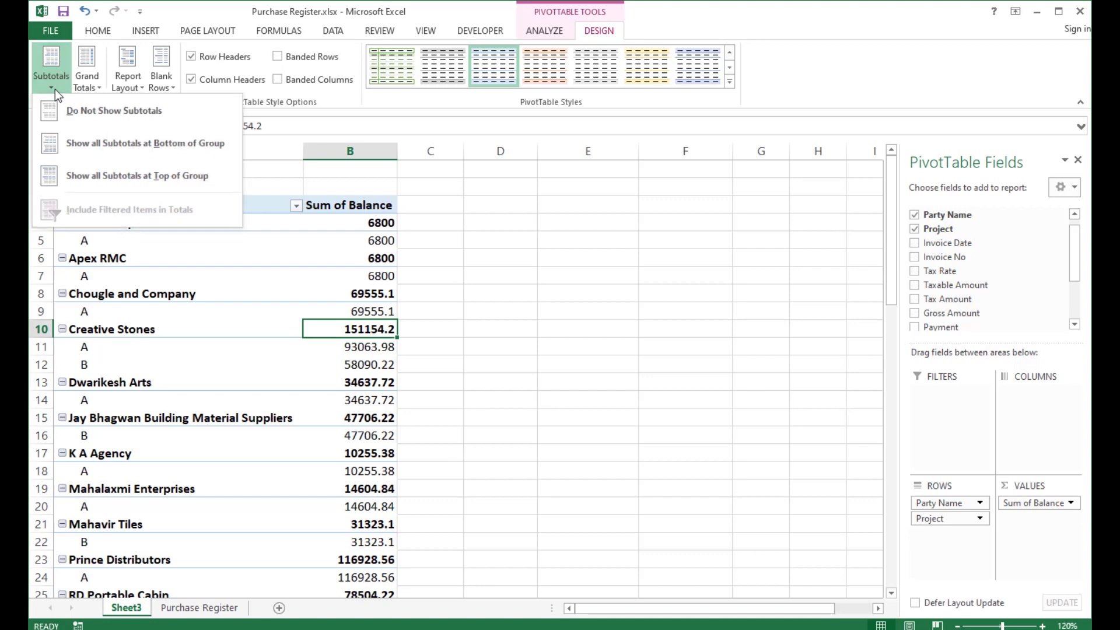
pyautogui.click(96, 121)
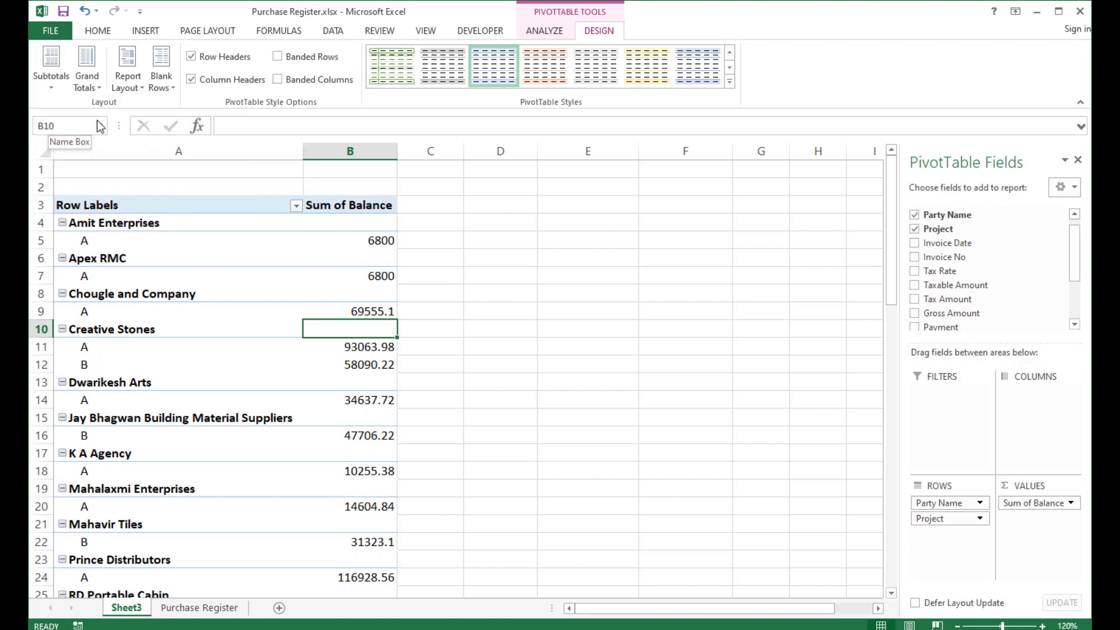
pyautogui.click(96, 330)
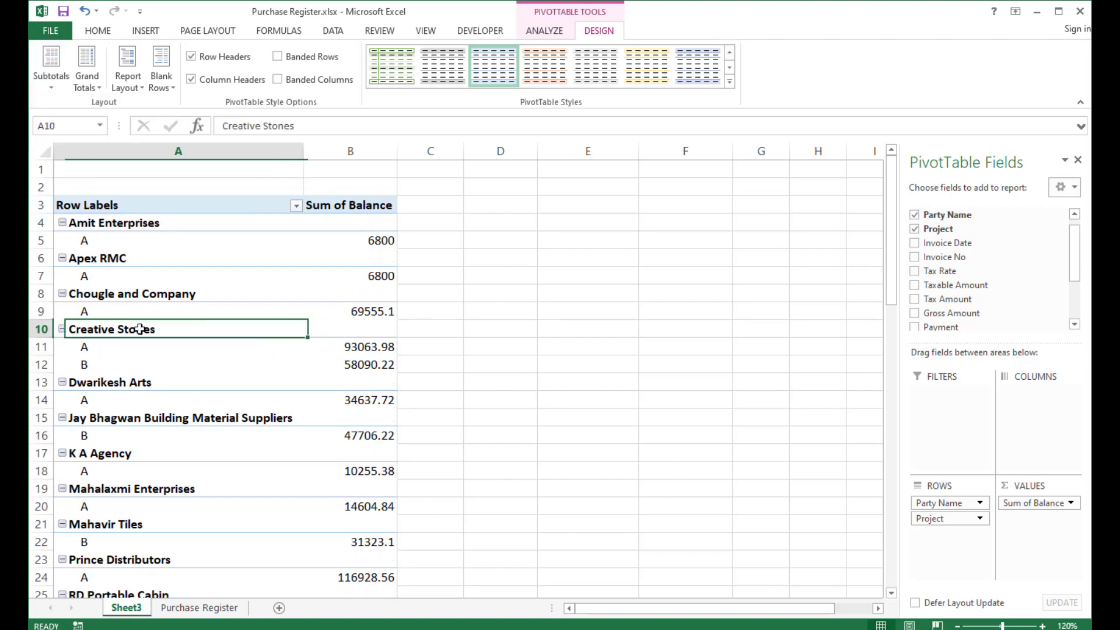
pyautogui.click(347, 325)
pyautogui.click(352, 349)
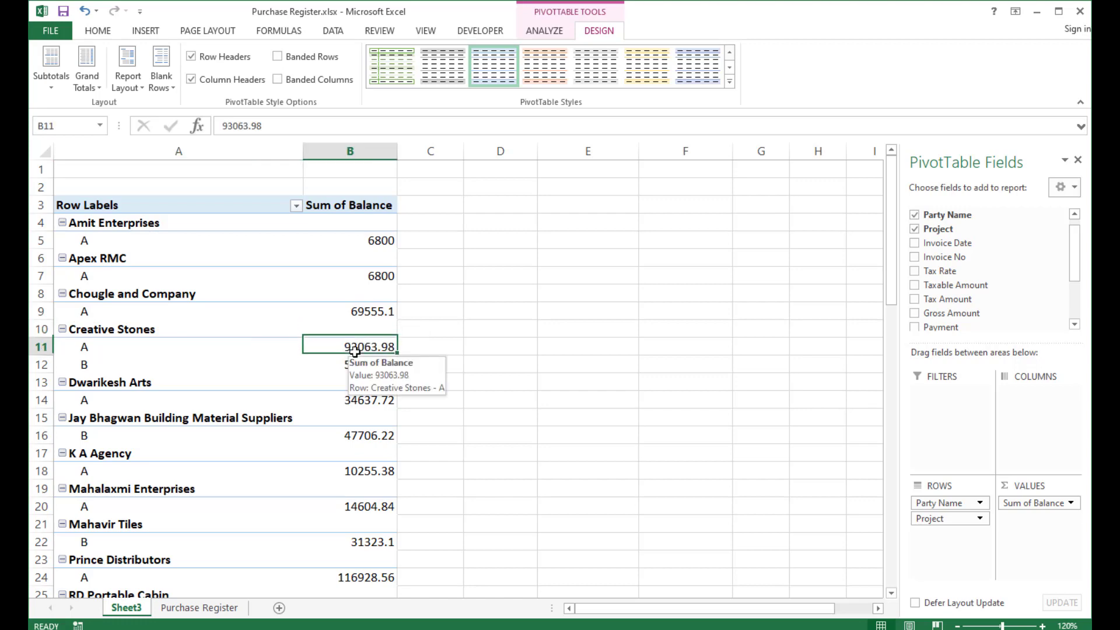
pyautogui.click(353, 368)
pyautogui.click(356, 418)
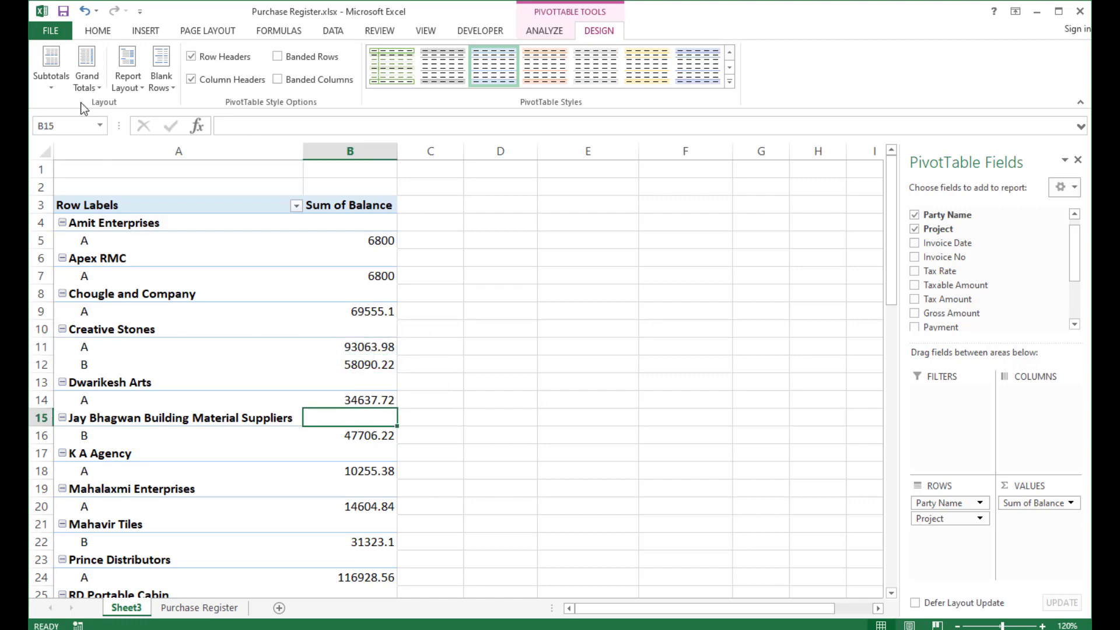
# Show all subtotals at the bottom of each group.
pyautogui.click(61, 87)
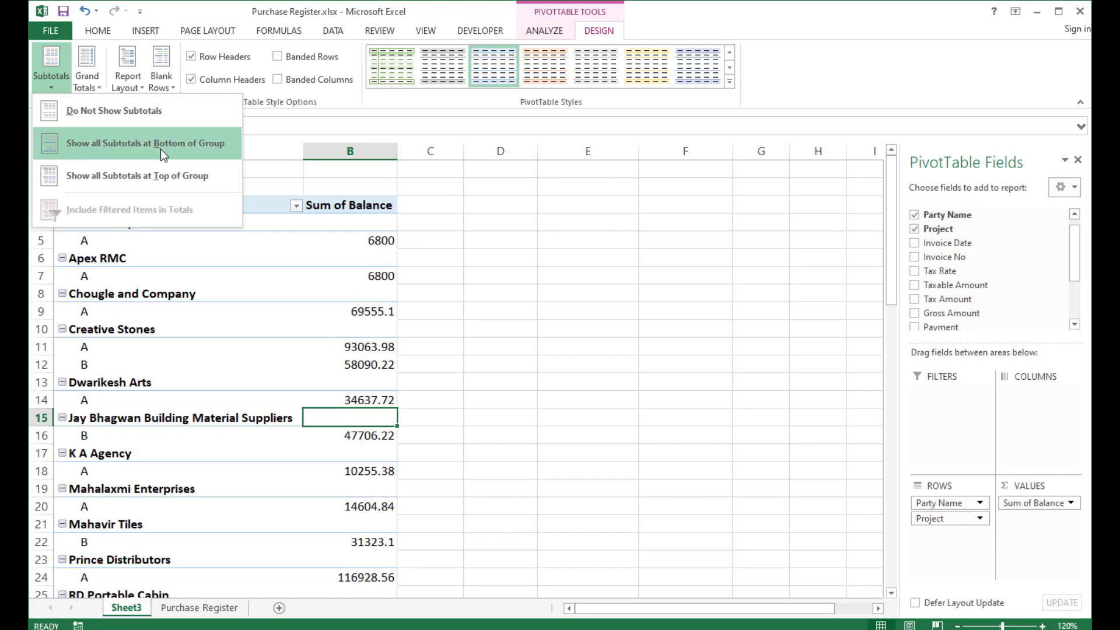
pyautogui.click(164, 153)
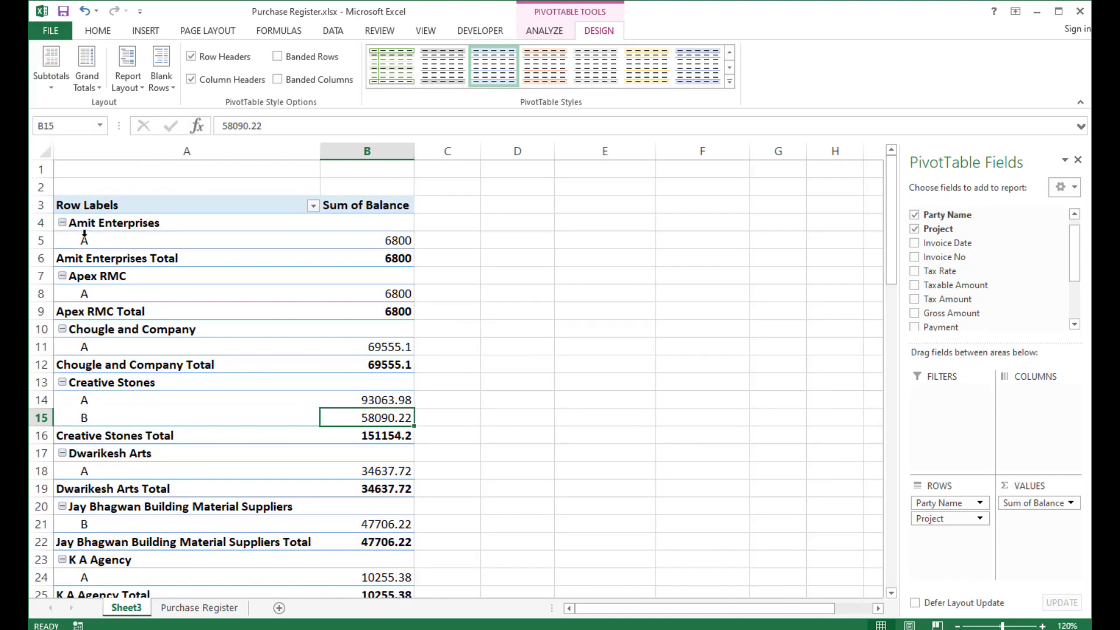
pyautogui.click(89, 226)
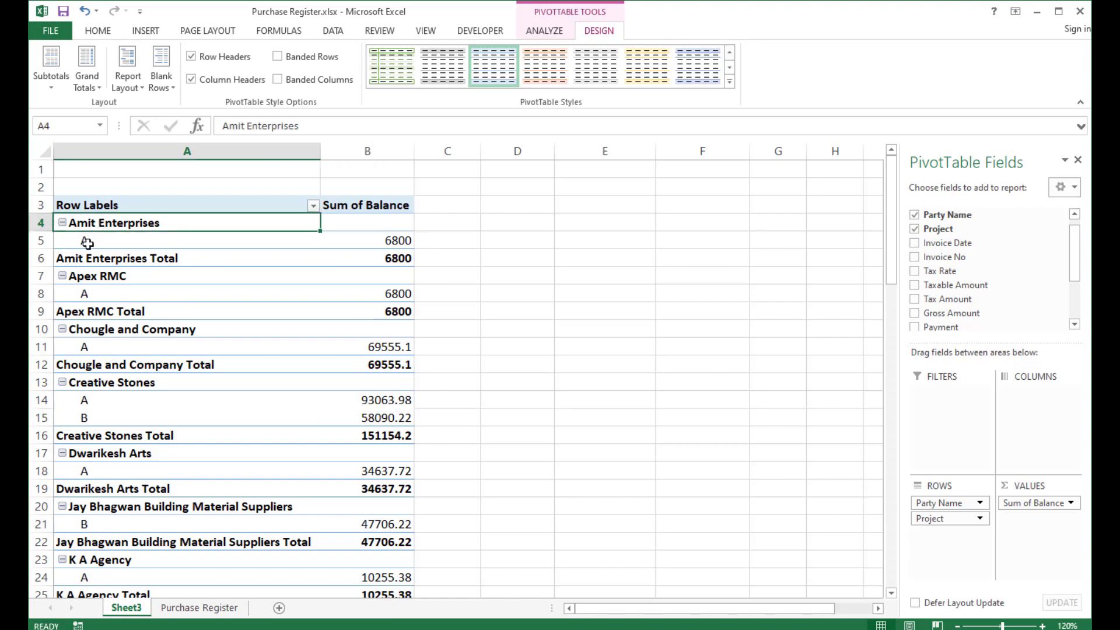
pyautogui.click(88, 243)
pyautogui.click(388, 241)
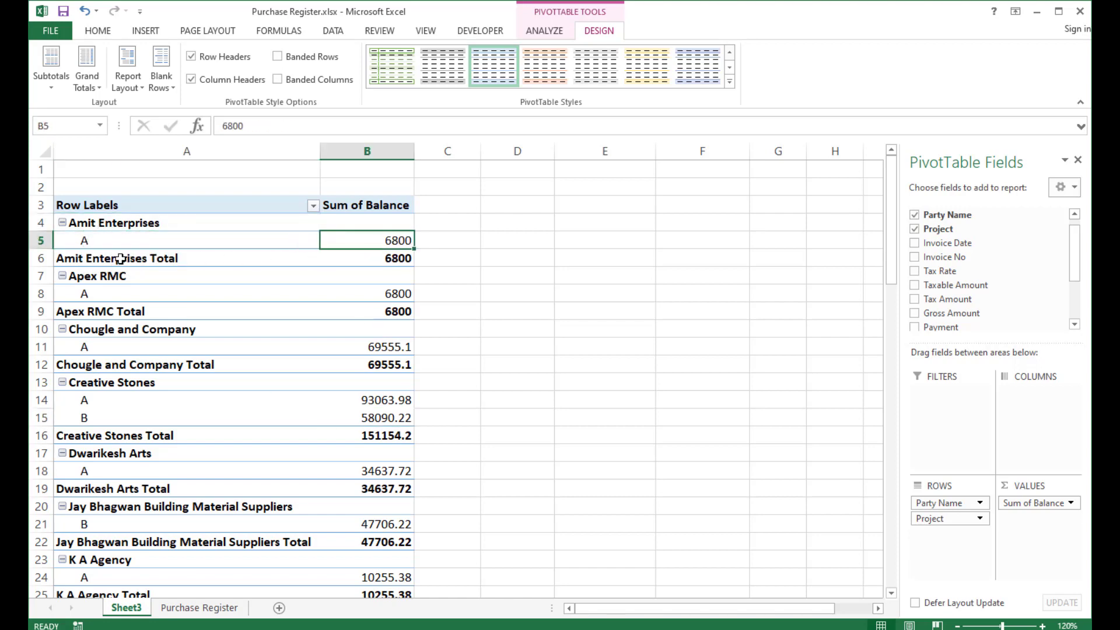
pyautogui.click(88, 259)
pyautogui.click(405, 252)
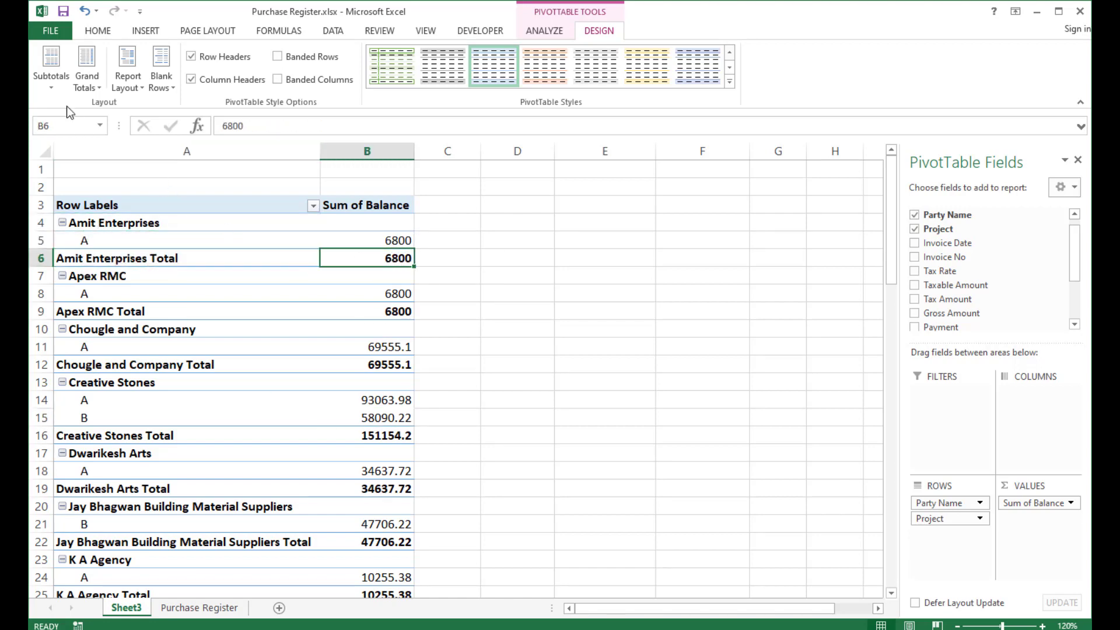
# Show all subtotals at the top of each group.
pyautogui.click(54, 82)
pyautogui.click(117, 178)
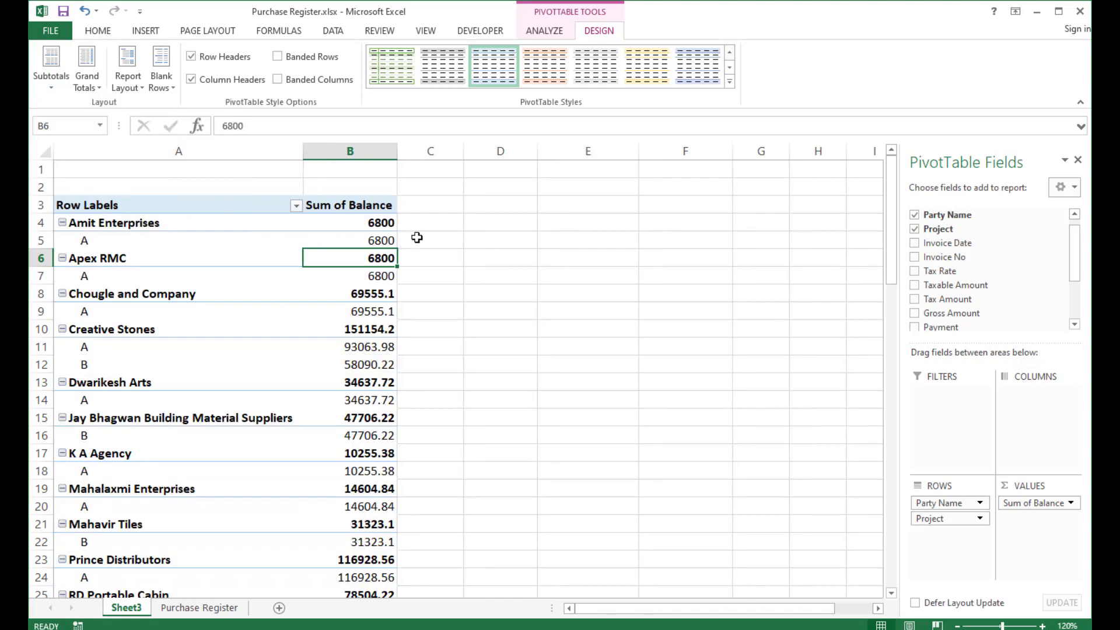
pyautogui.click(374, 222)
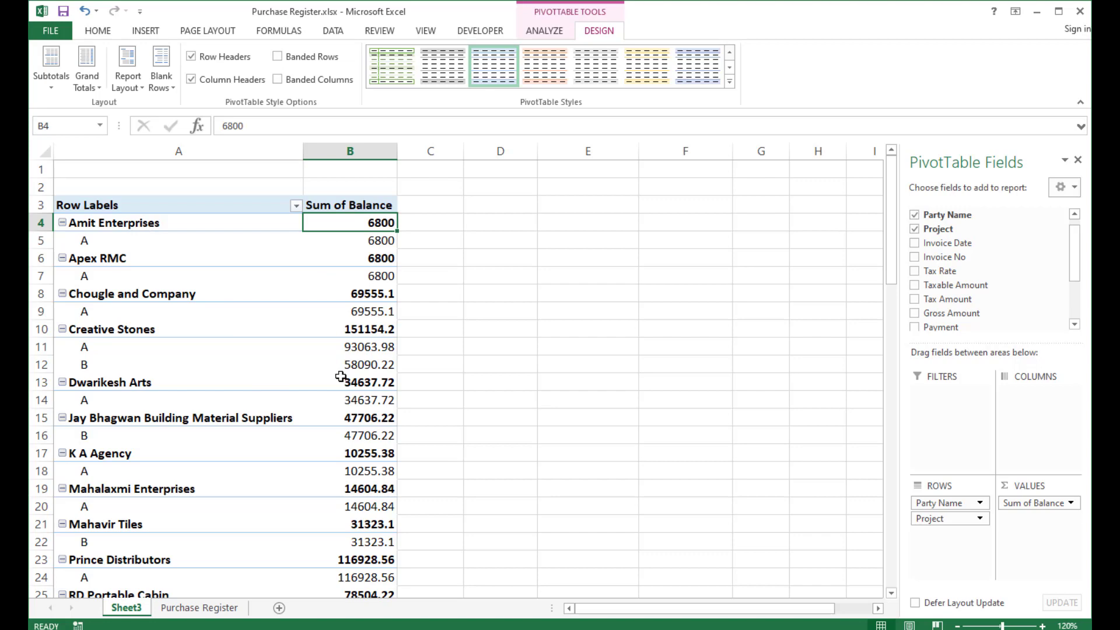
# Switch the PivotTable report layout to Outline Form.
pyautogui.click(88, 86)
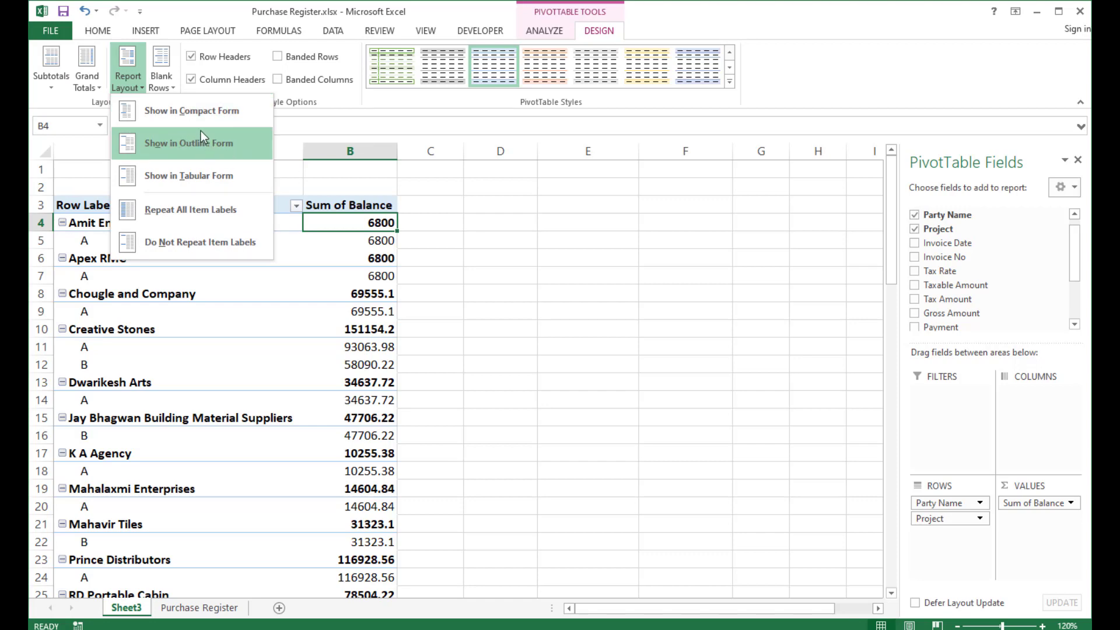
pyautogui.click(170, 148)
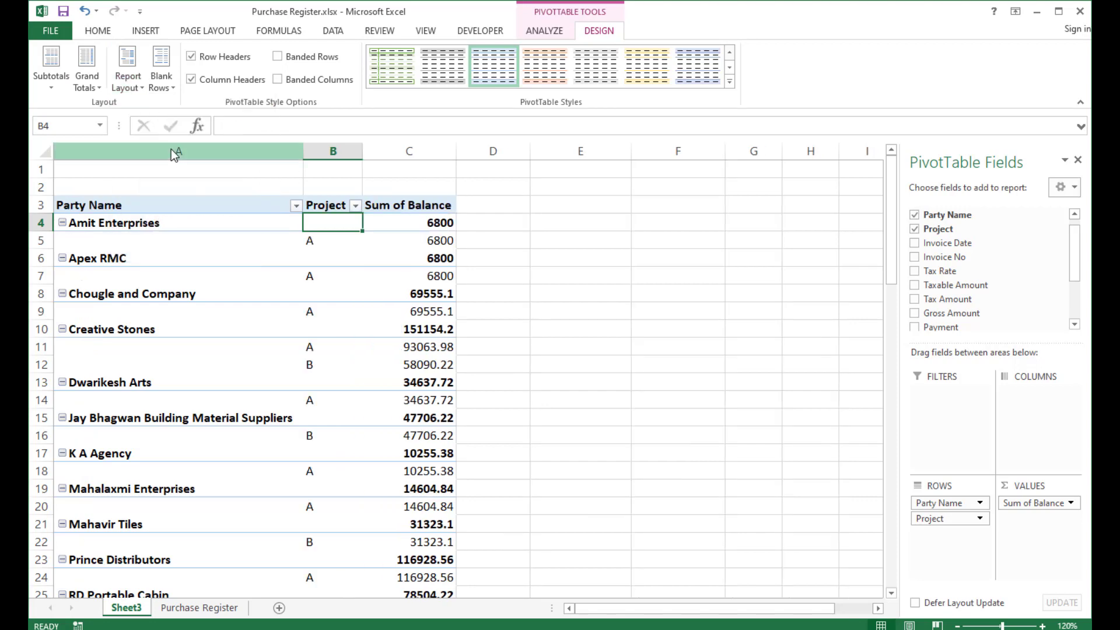
pyautogui.click(126, 239)
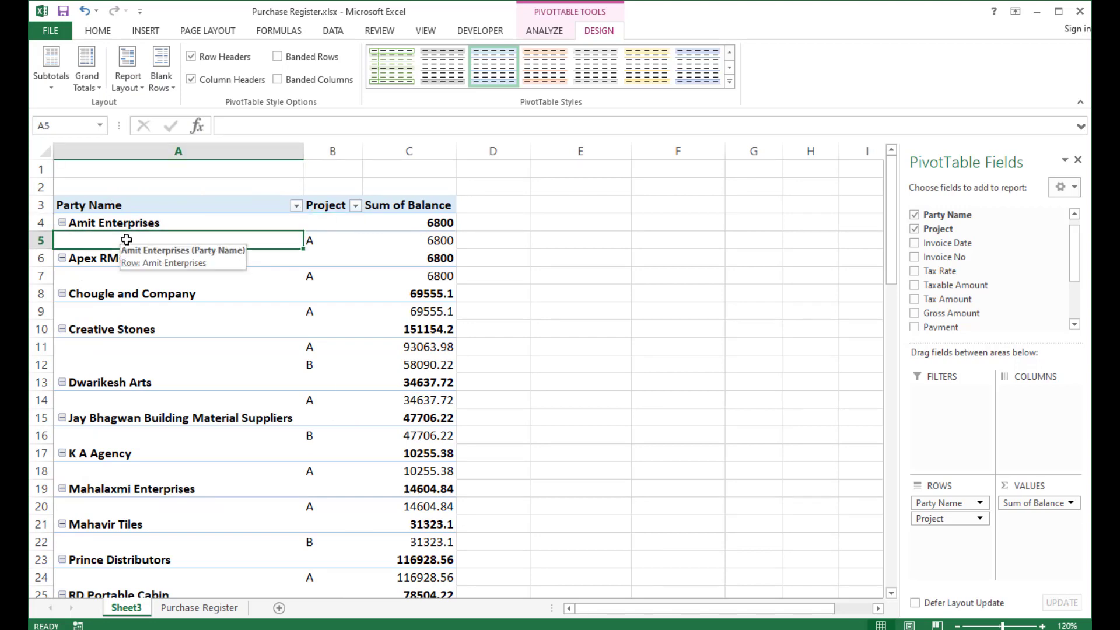
pyautogui.click(317, 239)
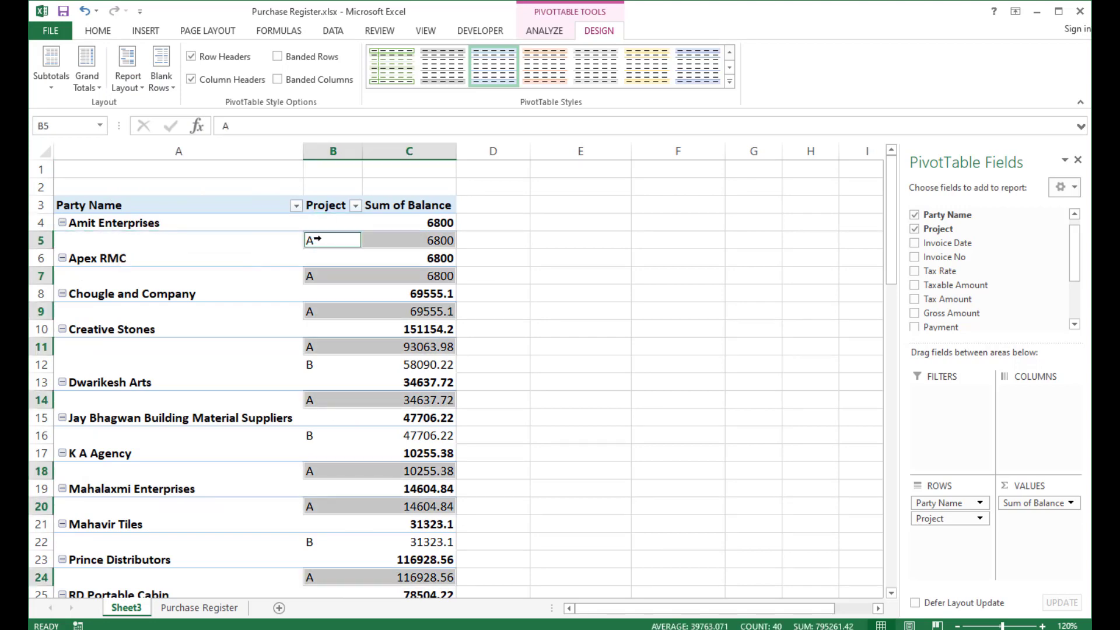
# Switch the PivotTable report layout to Tabular Form.
pyautogui.click(328, 207)
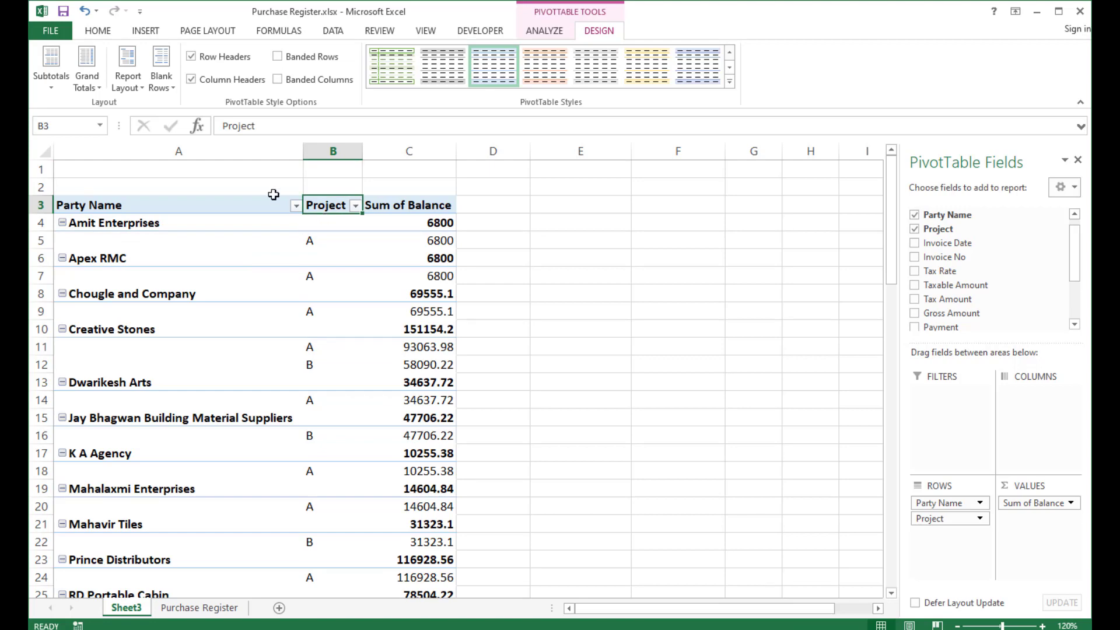
pyautogui.click(128, 81)
pyautogui.click(189, 176)
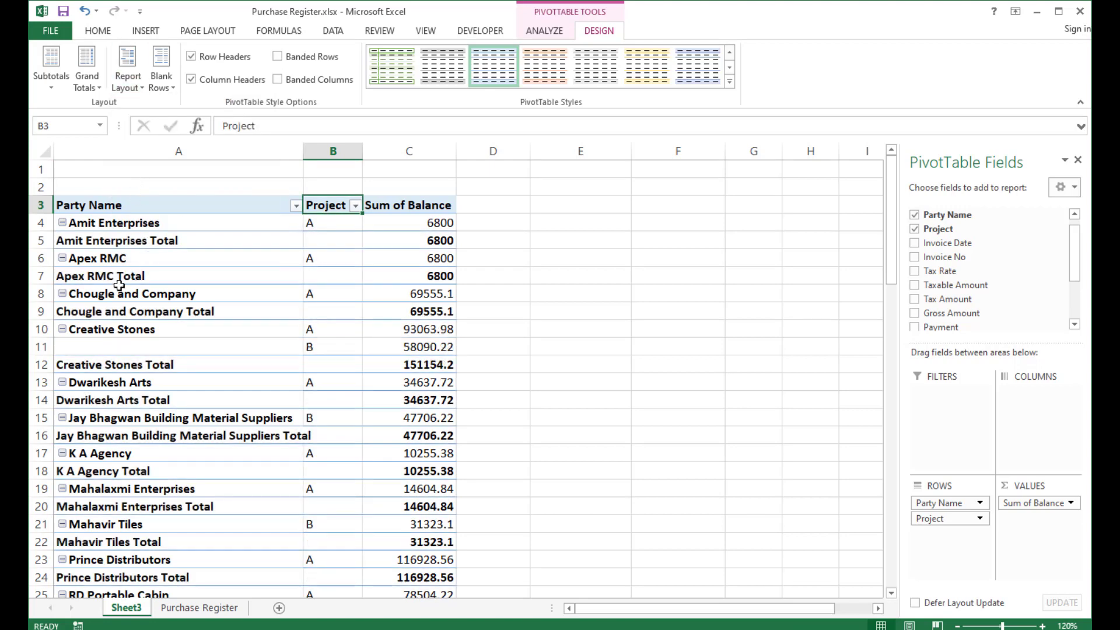
pyautogui.click(112, 222)
pyautogui.click(115, 239)
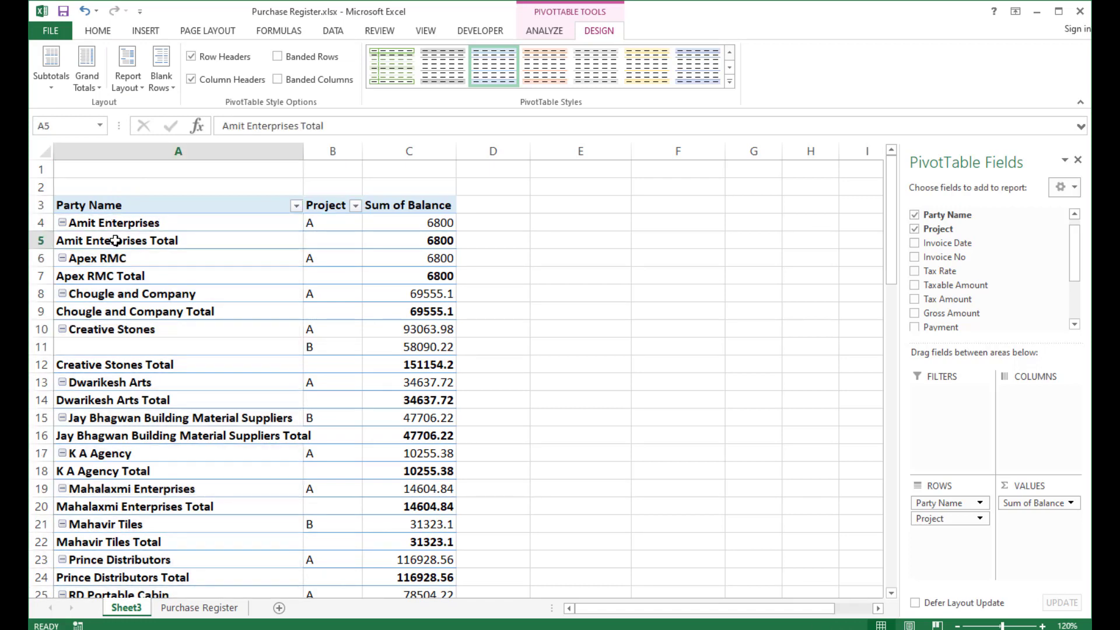
# Switch the report layout to Compact Form and insert a blank line after each item.
pyautogui.click(129, 90)
pyautogui.click(160, 116)
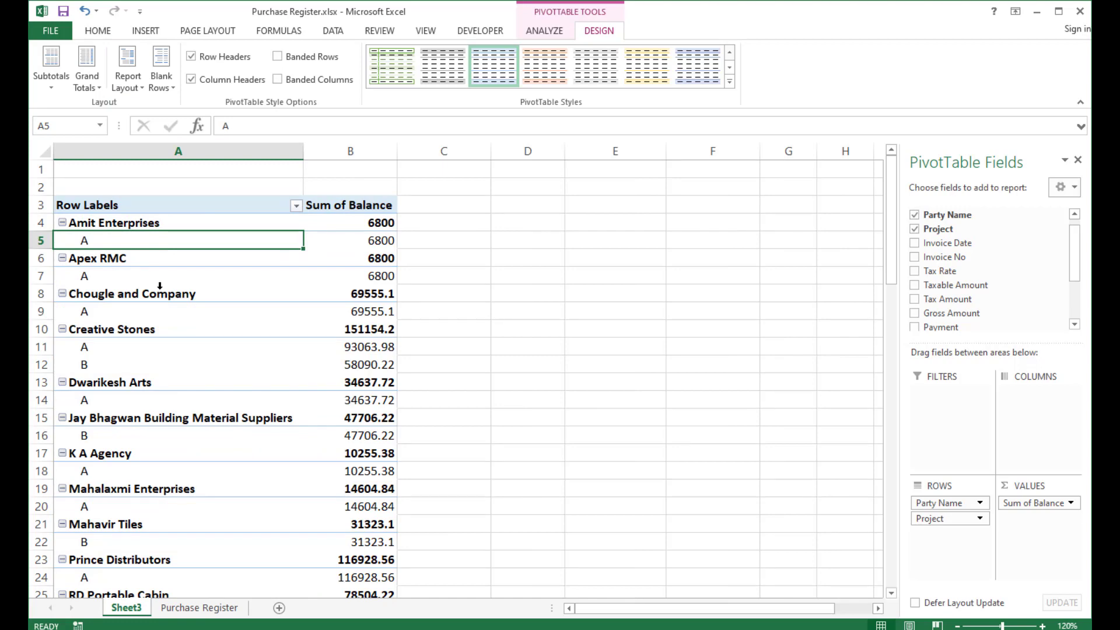
pyautogui.click(166, 88)
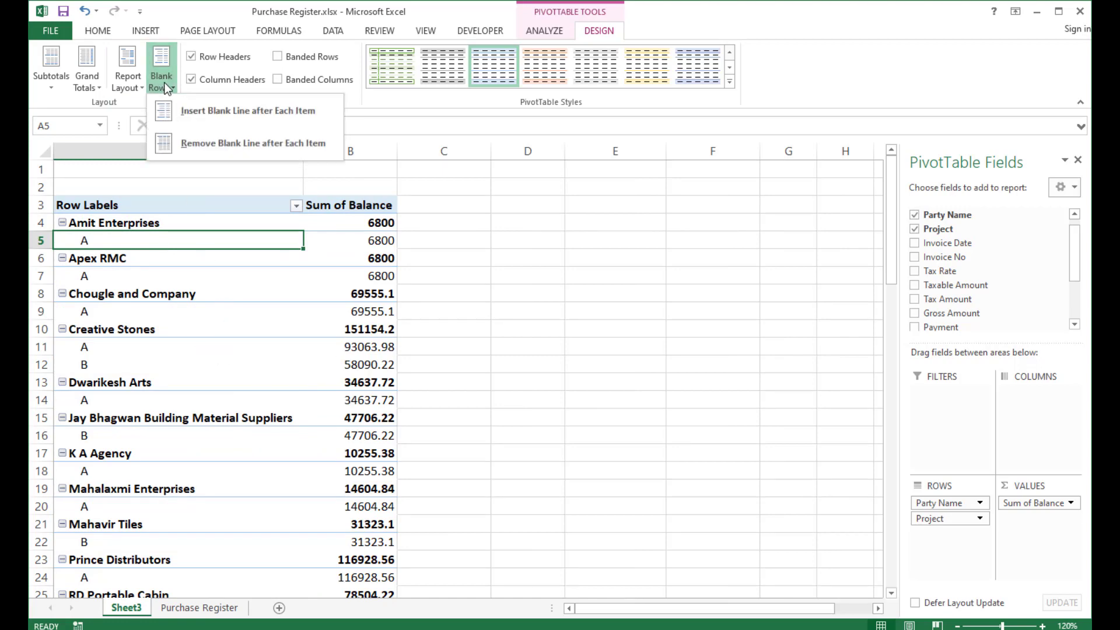
pyautogui.click(208, 121)
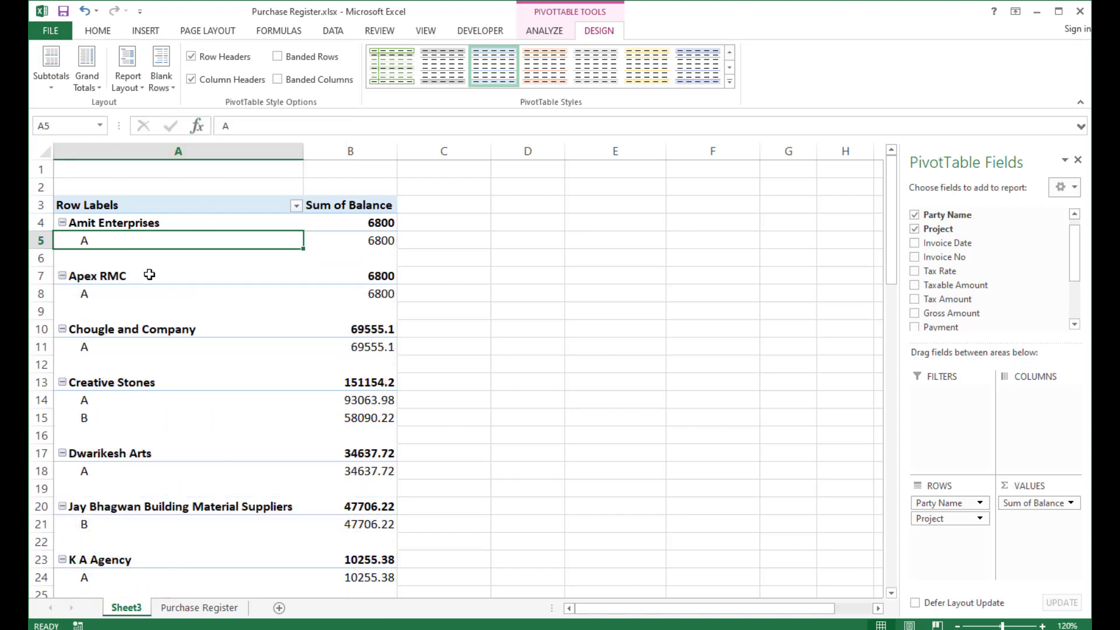
# Move the Project field from the row area to the column area of the PivotTable.
pyautogui.click(83, 260)
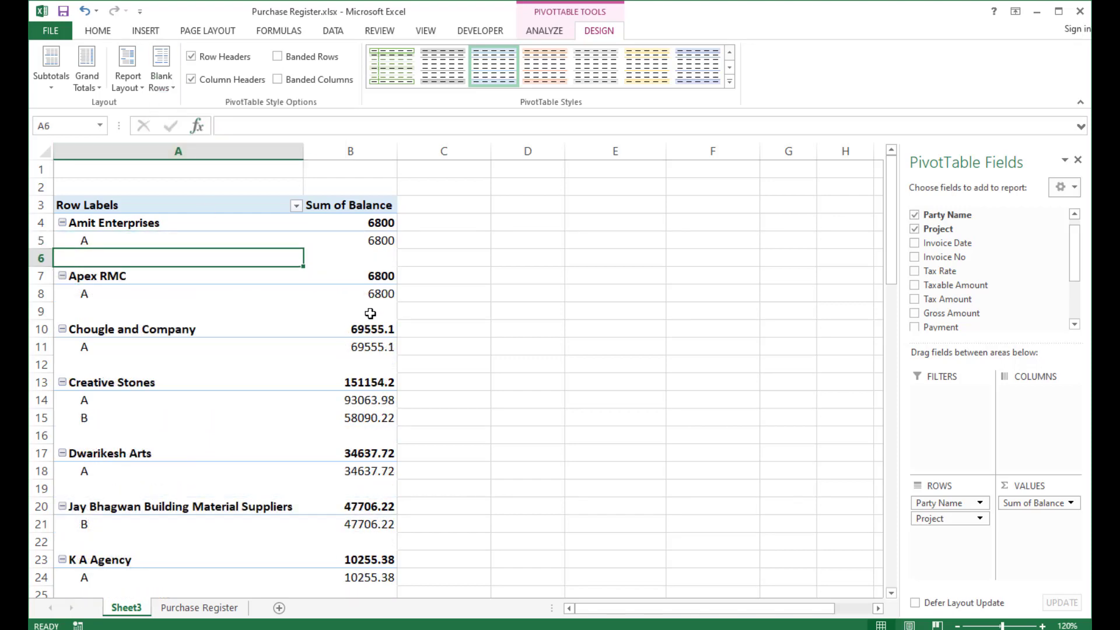
pyautogui.moveTo(91, 221); pyautogui.dragTo(350, 315)
pyautogui.moveTo(349, 435); pyautogui.dragTo(342, 562)
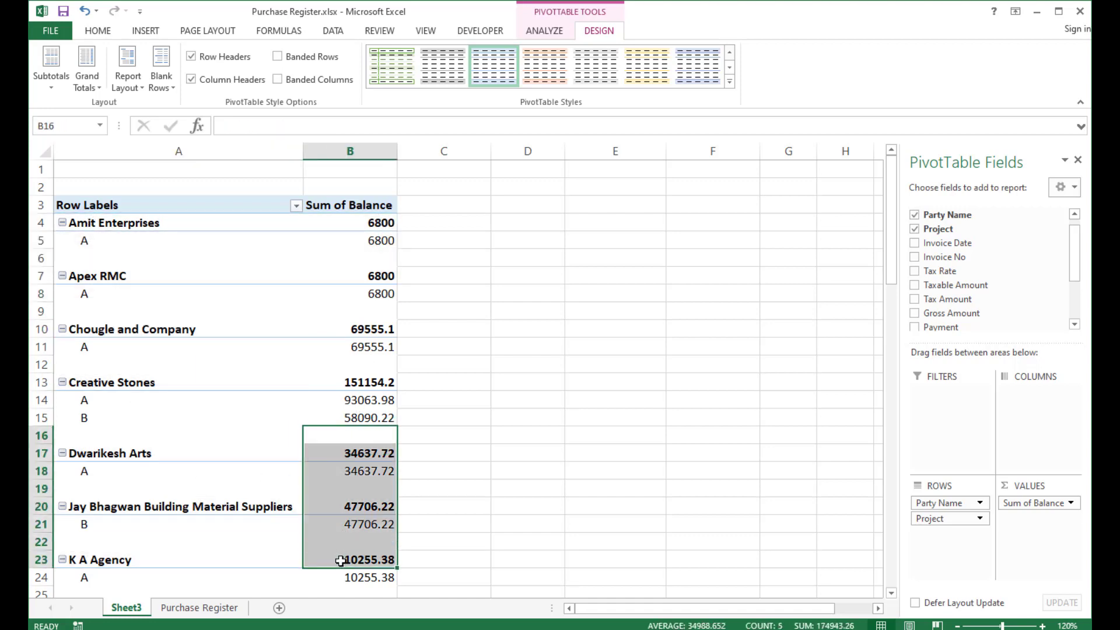
pyautogui.click(252, 450)
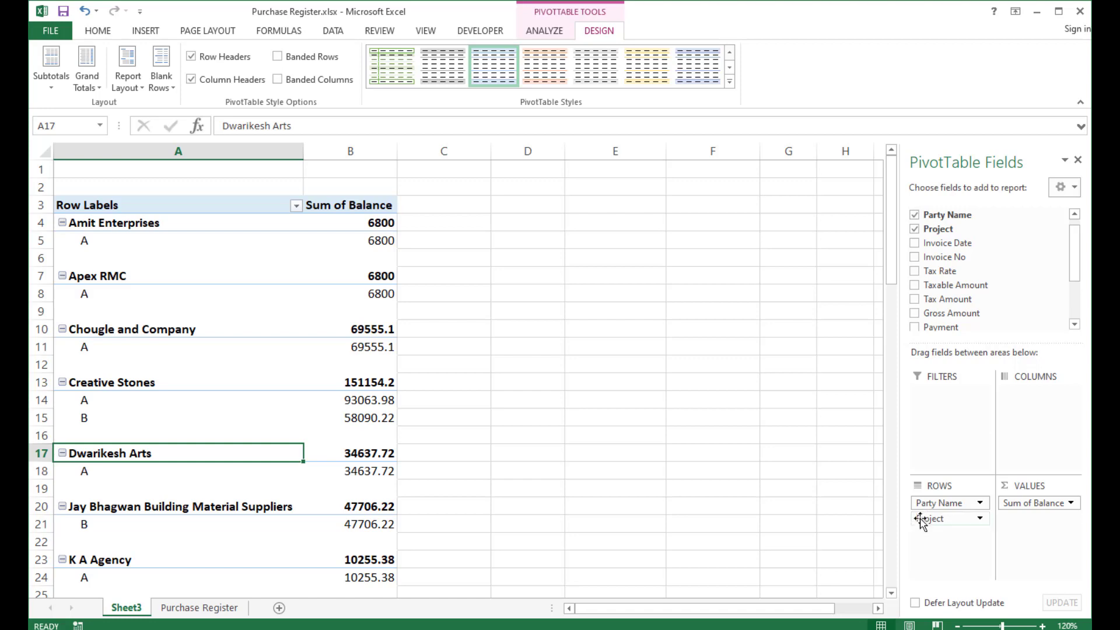
pyautogui.moveTo(922, 519); pyautogui.dragTo(1032, 420)
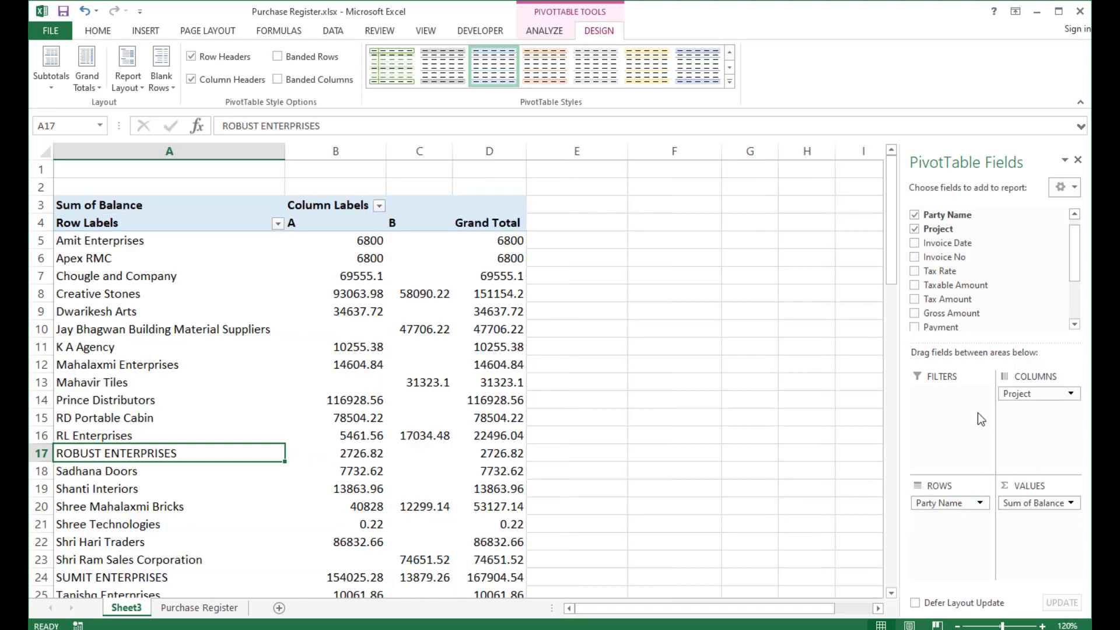
pyautogui.click(93, 313)
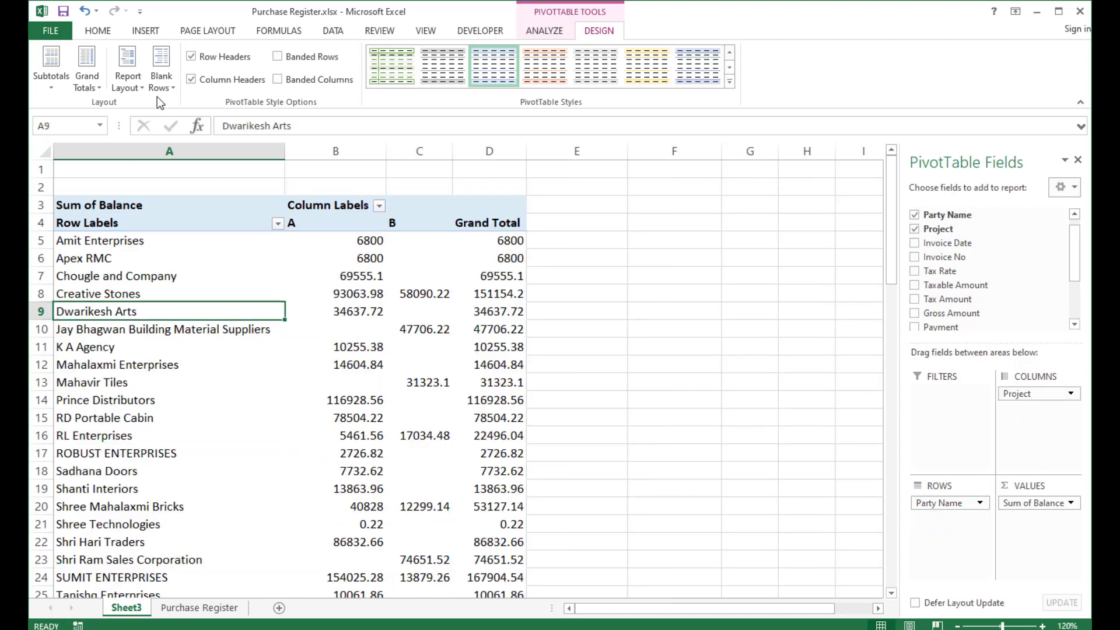
pyautogui.click(390, 278)
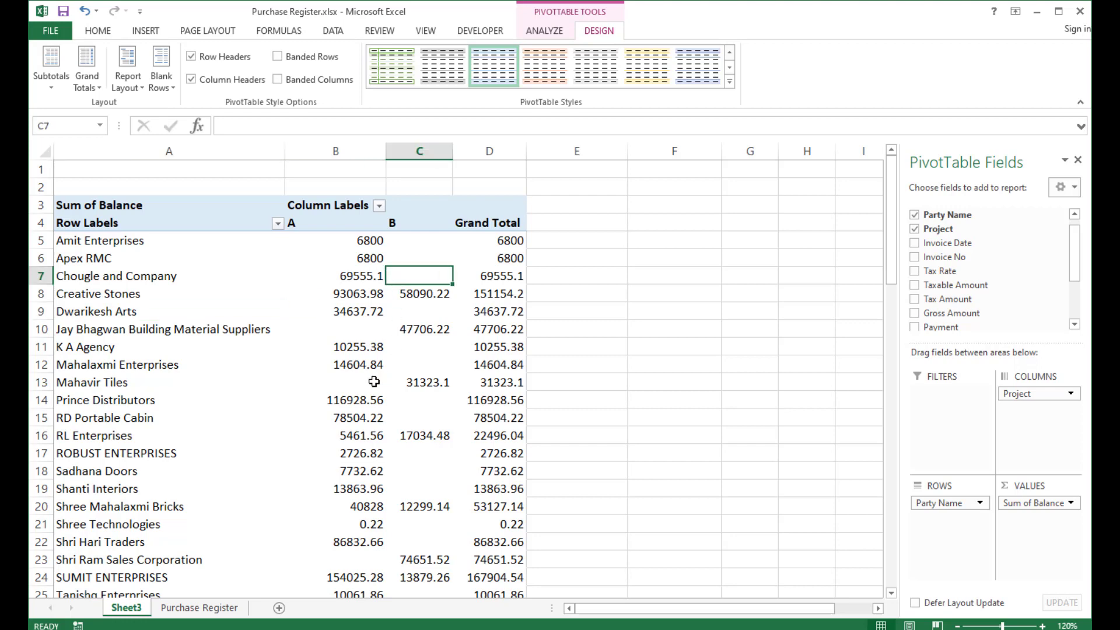
pyautogui.click(229, 358)
pyautogui.click(355, 331)
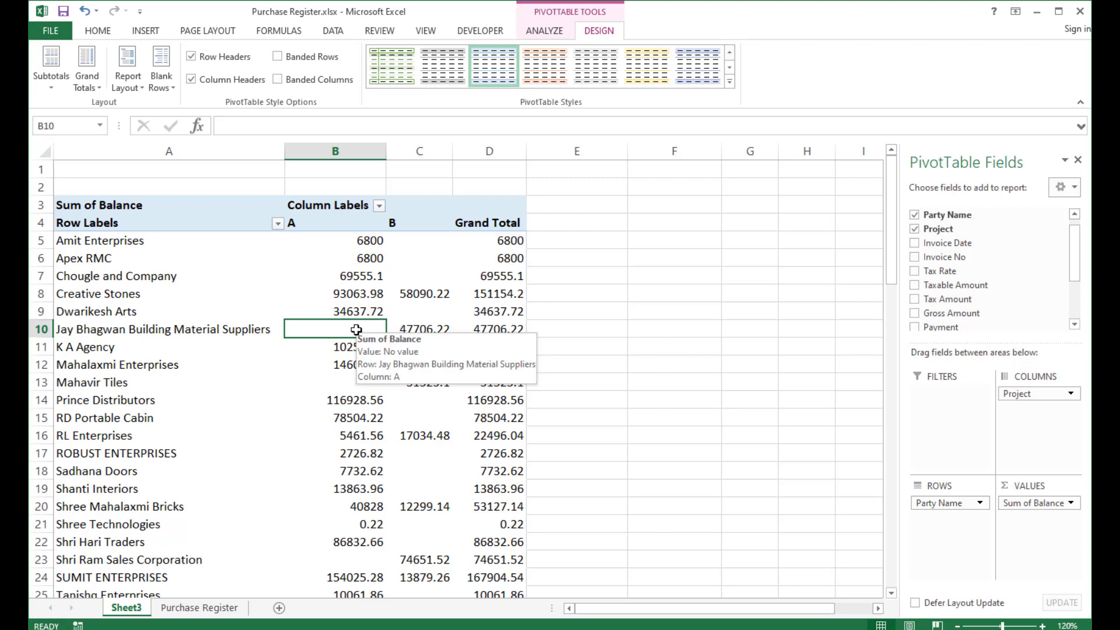
pyautogui.click(365, 312)
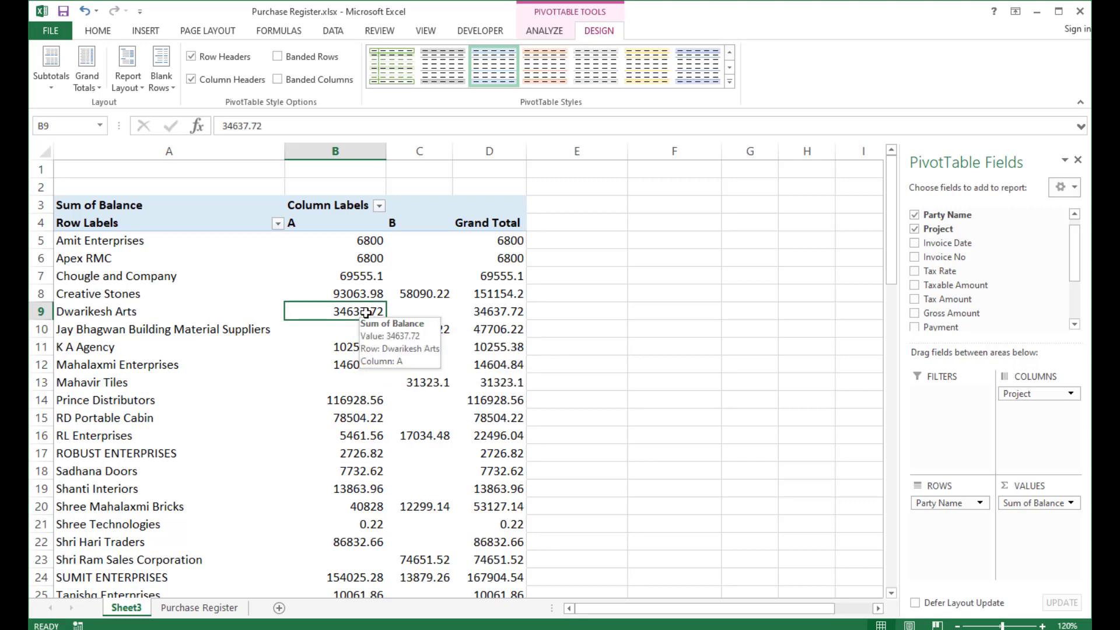